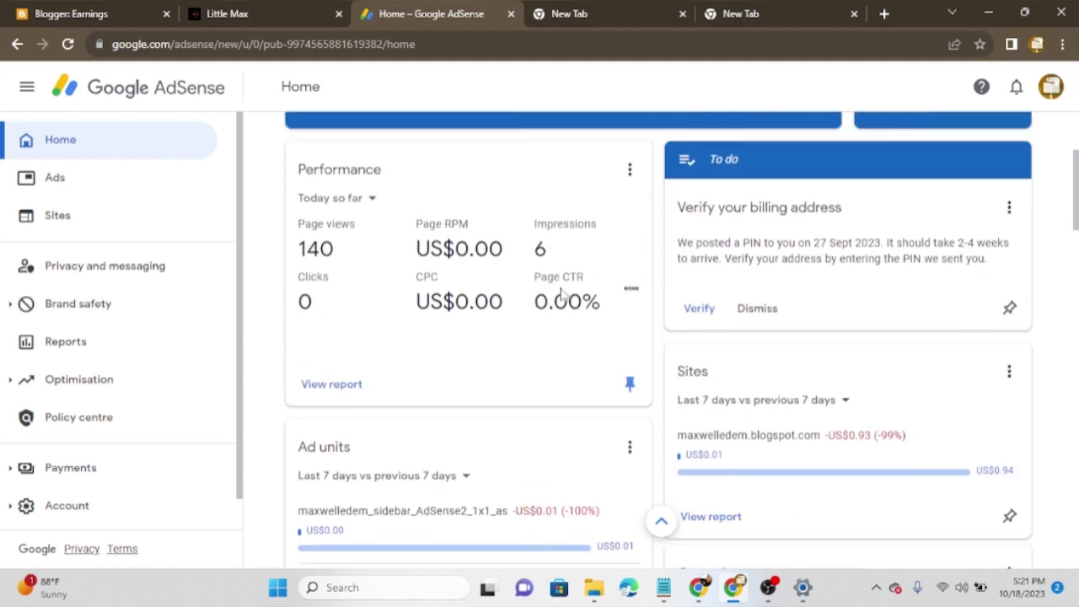
# Review the performance, ad unit, site and earnings cards on the AdSense home page.
pyautogui.scroll(-3, 562, 288)
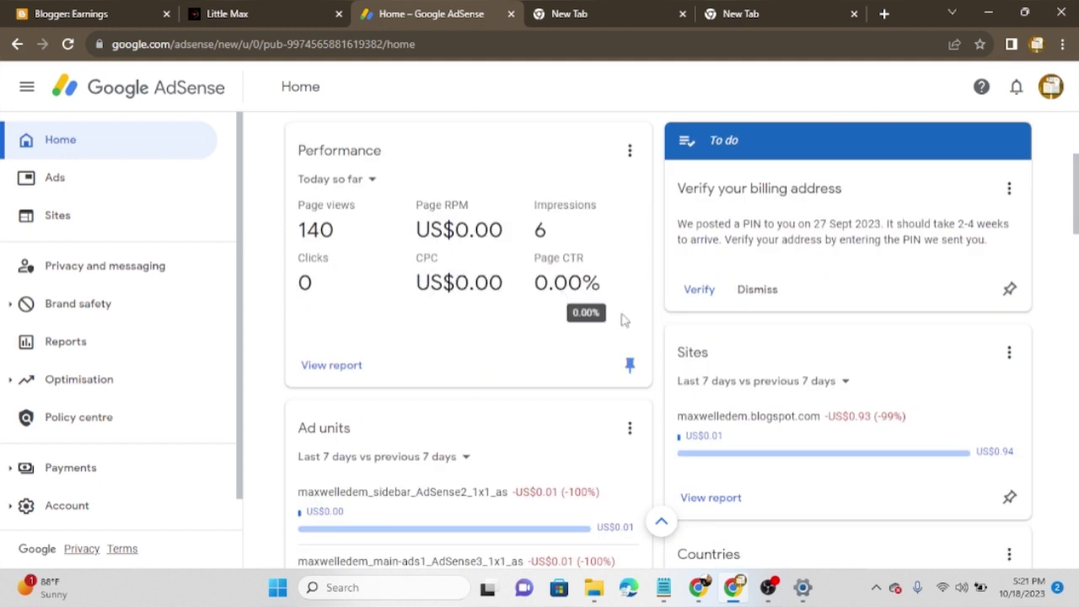
pyautogui.scroll(3, 532, 379)
pyautogui.scroll(3, 615, 258)
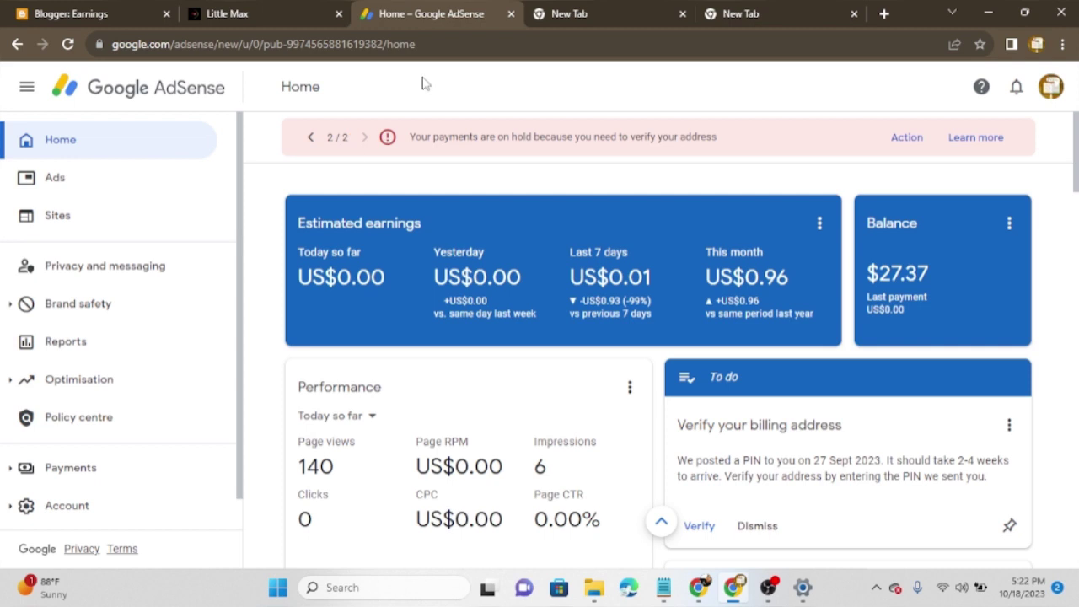
# Switch to the open Little Max blog and look through the posts on its homepage.
pyautogui.click(264, 7)
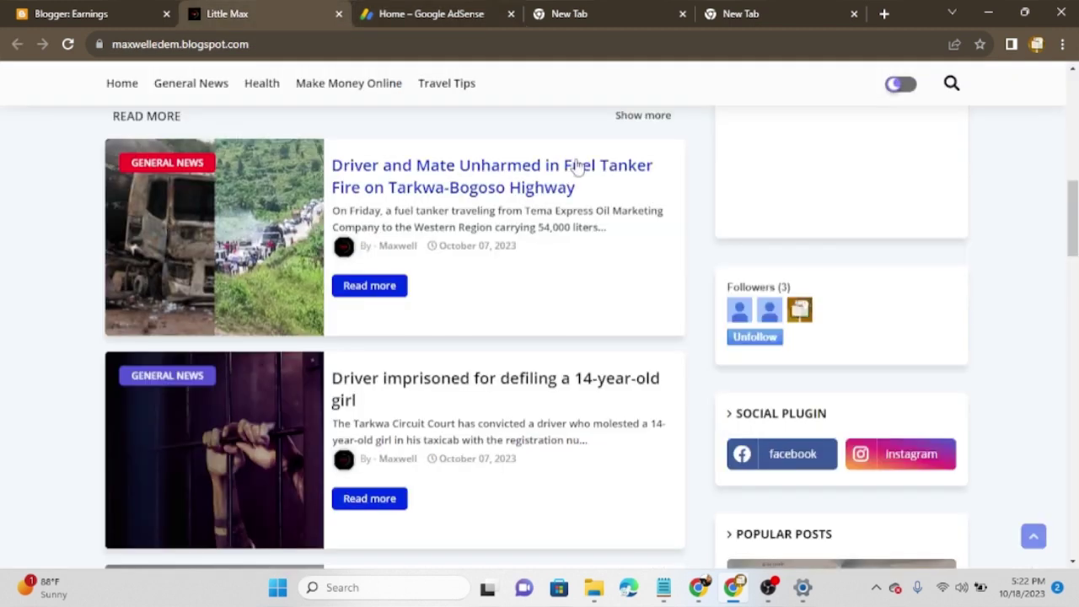
pyautogui.scroll(-10, 580, 173)
pyautogui.scroll(-3, 523, 210)
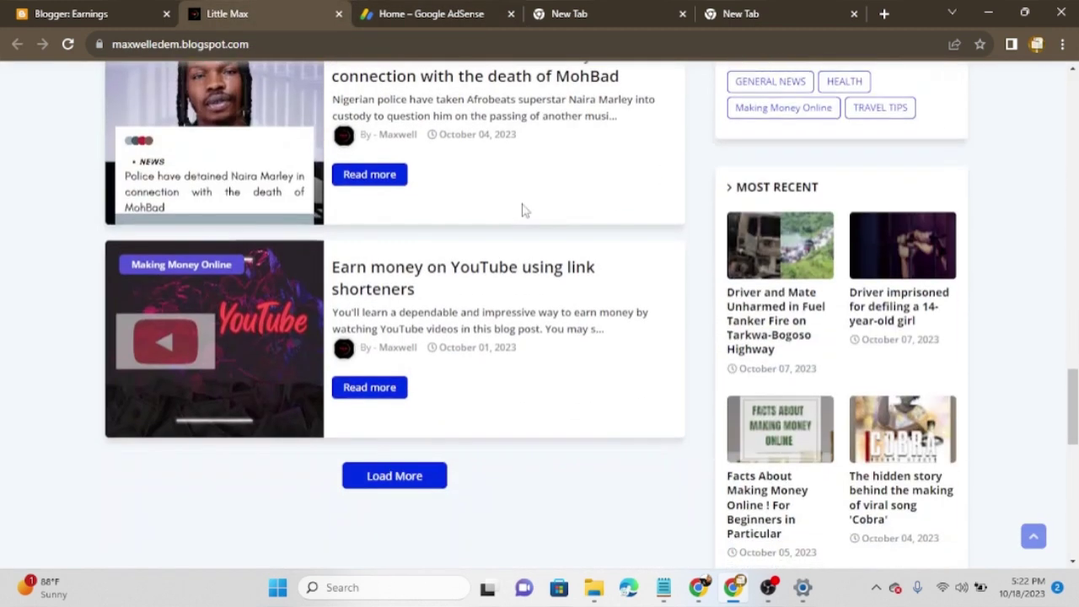
pyautogui.scroll(8, 520, 210)
pyautogui.scroll(7, 522, 204)
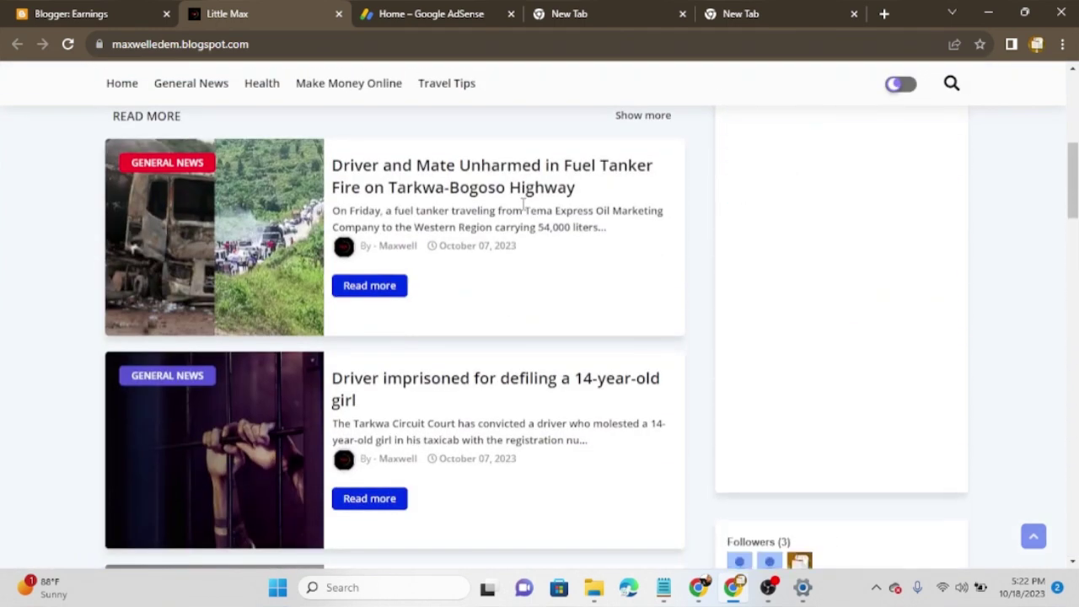
pyautogui.scroll(4, 523, 208)
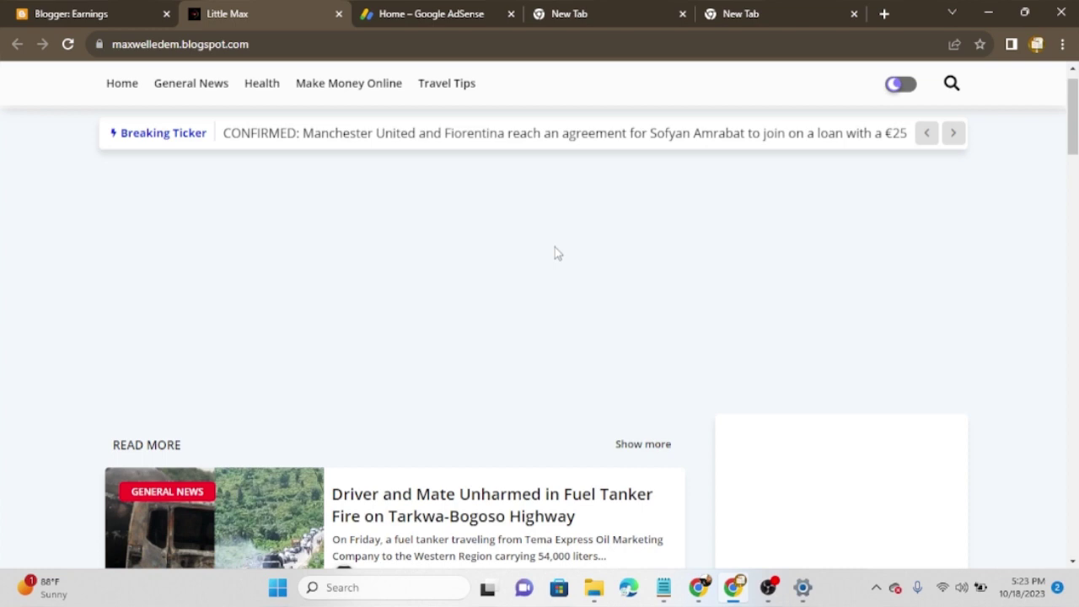
pyautogui.scroll(-5, 603, 184)
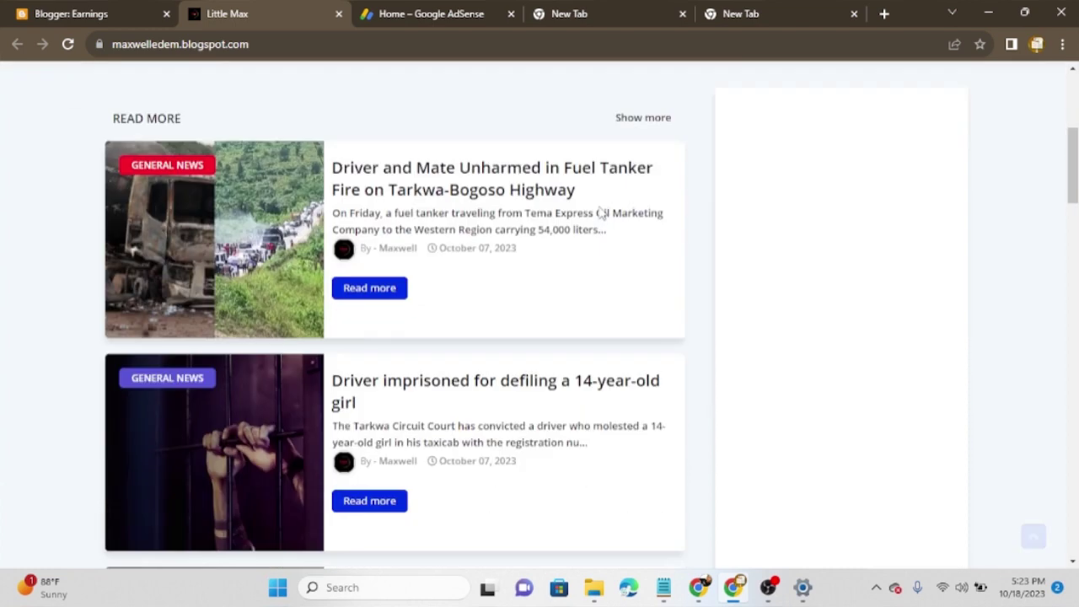
# Search Google for "urban vpn for chrome" in the first empty browser tab.
pyautogui.click(626, 8)
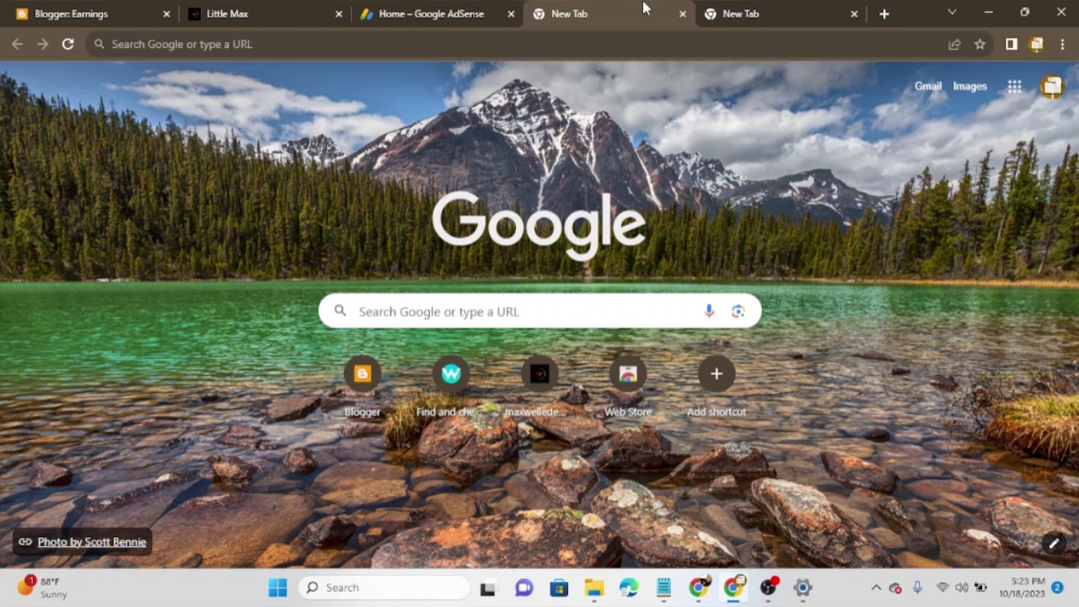
pyautogui.click(392, 312)
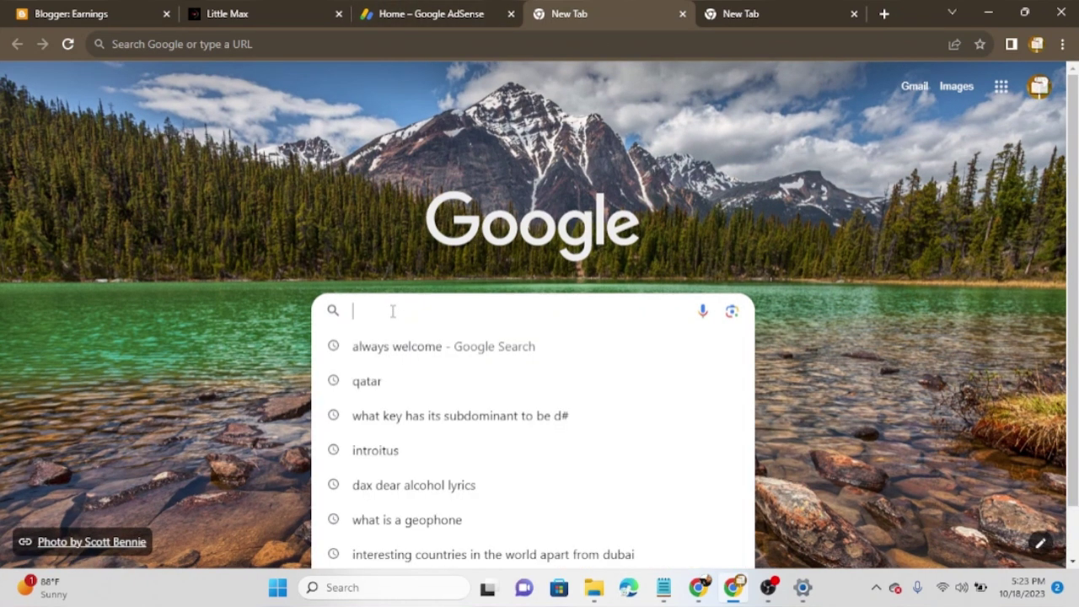
pyautogui.write('urb')
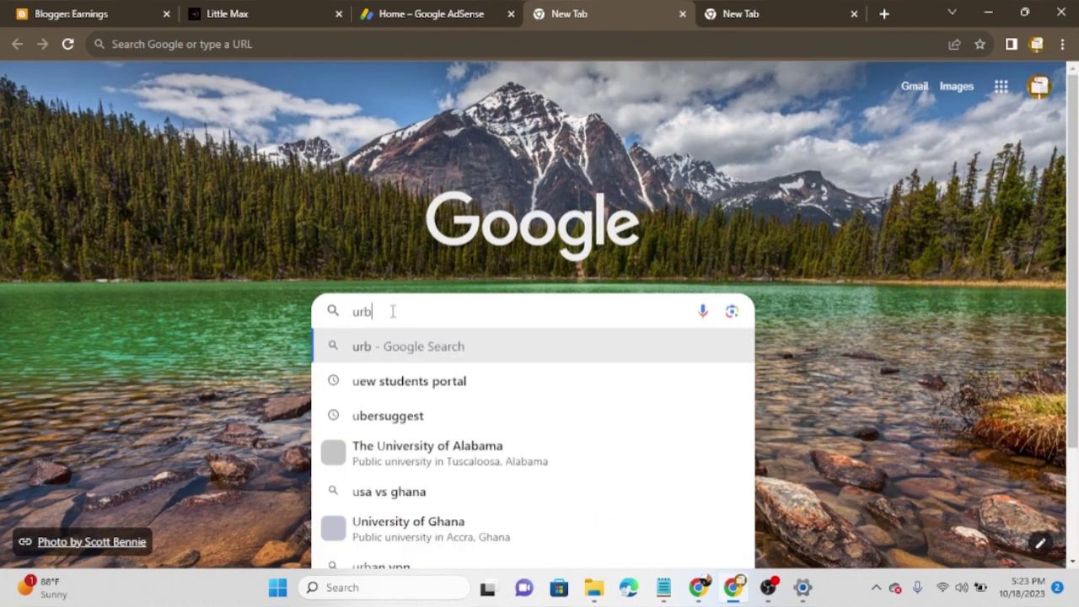
pyautogui.write('an ')
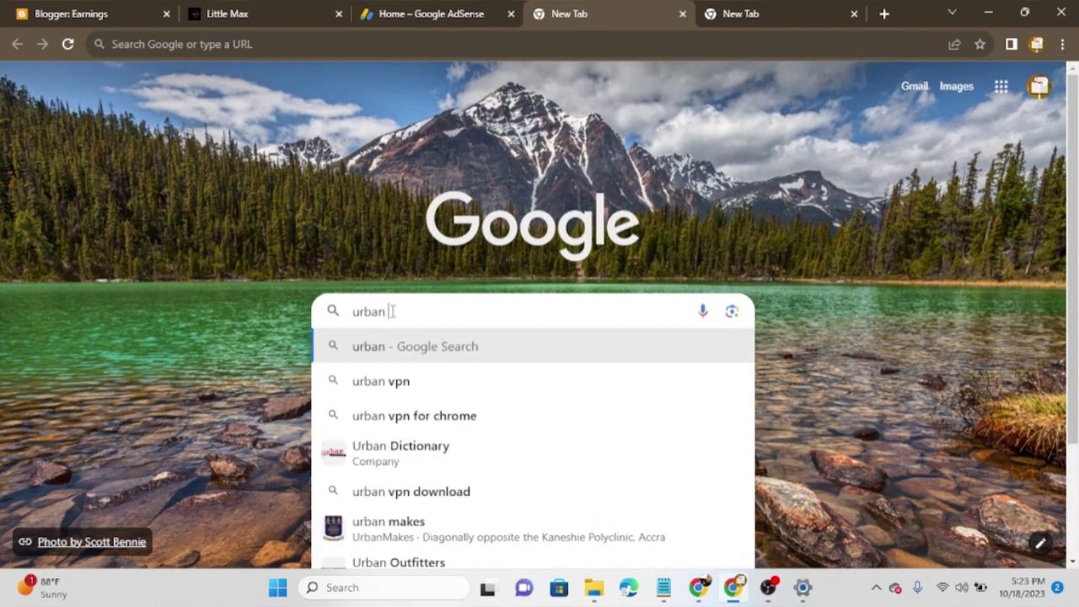
pyautogui.write('vp')
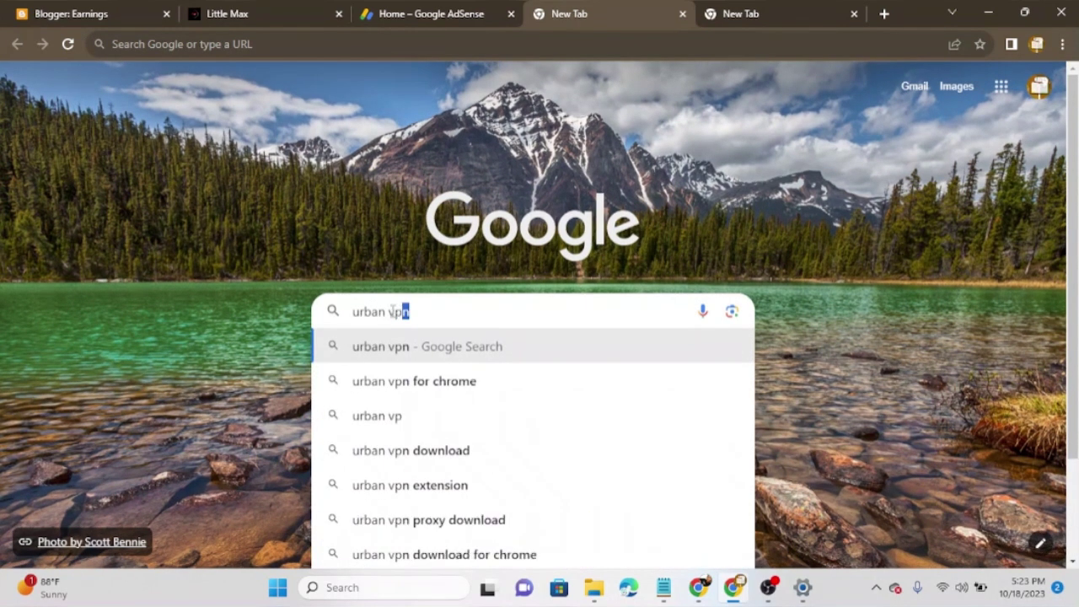
pyautogui.click(444, 394)
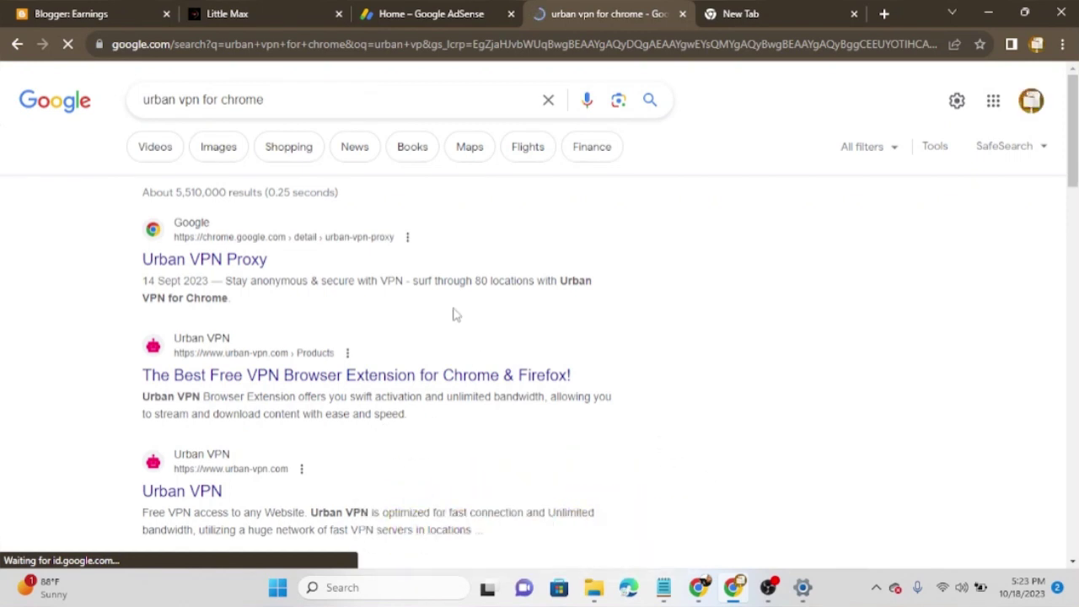
# Open the Urban VPN Proxy page in the Chrome Web Store from the search results and look over its overview.
pyautogui.scroll(-1, 396, 340)
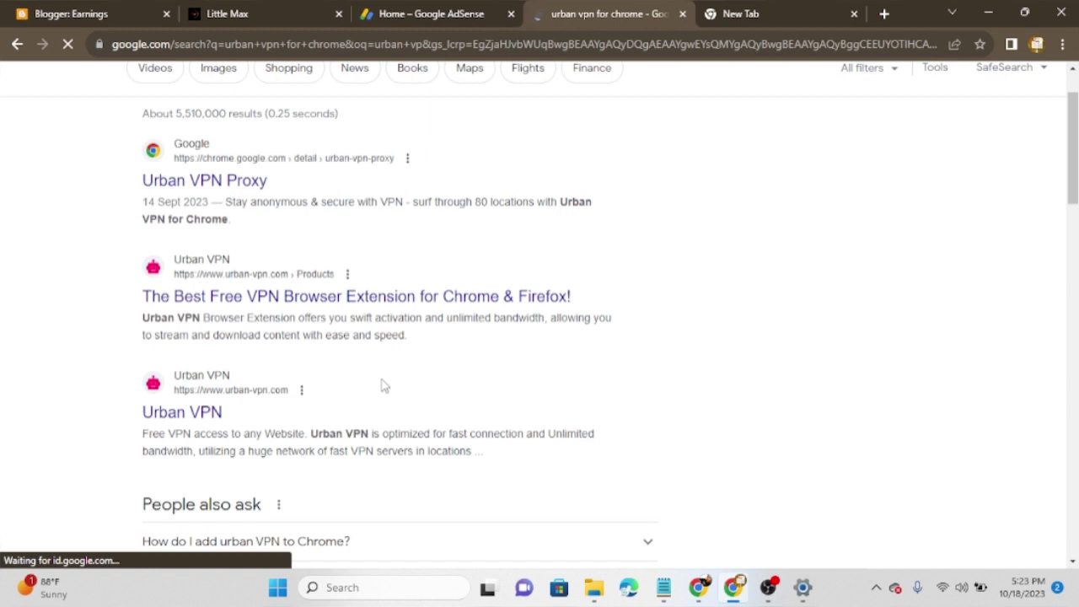
pyautogui.scroll(1, 380, 379)
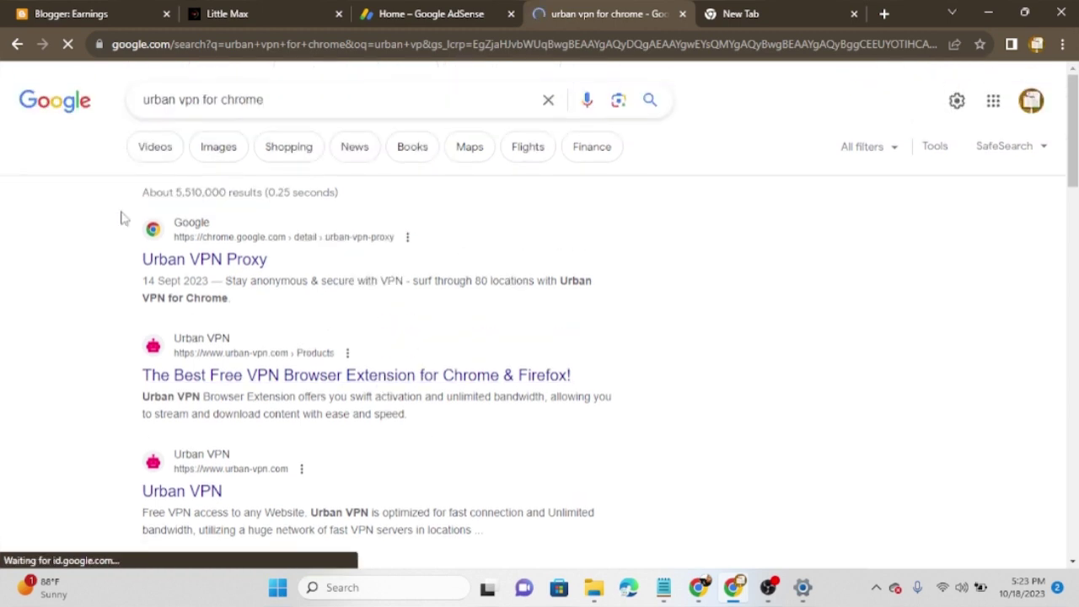
pyautogui.click(213, 261)
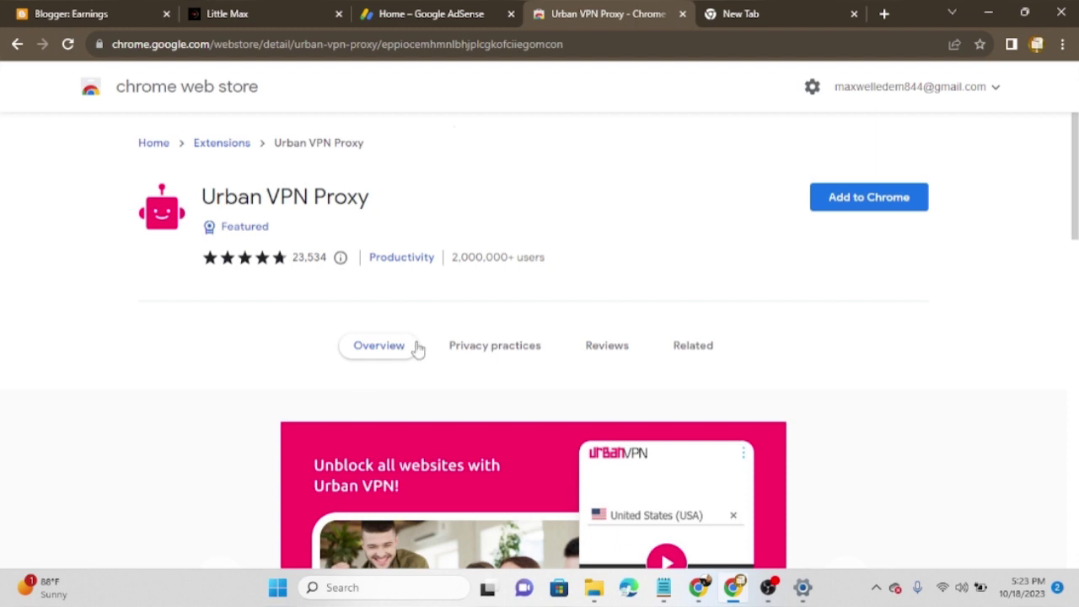
pyautogui.scroll(-3, 335, 341)
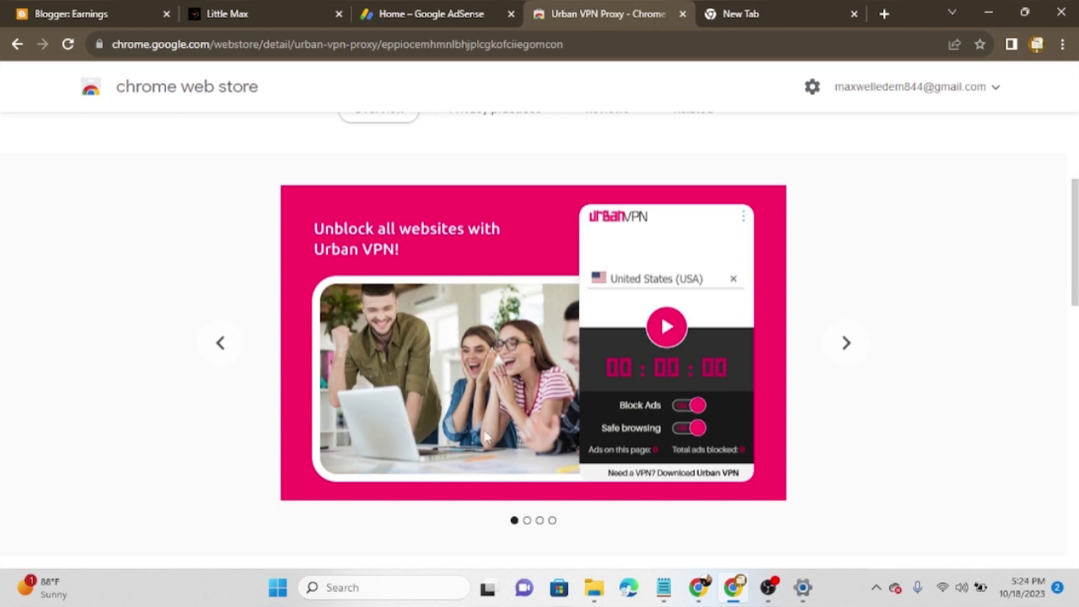
pyautogui.scroll(3, 482, 430)
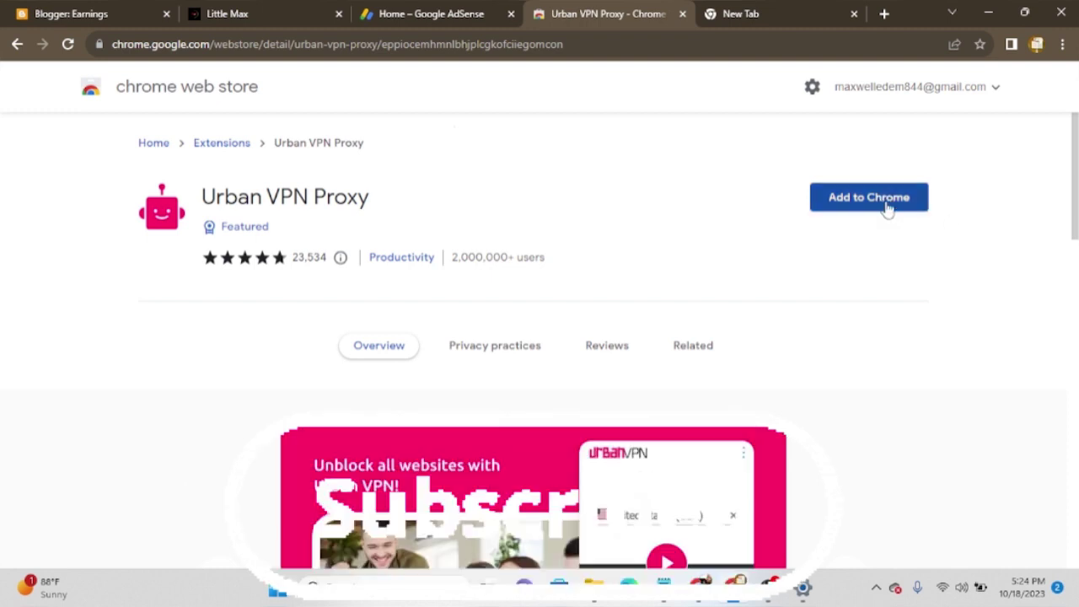
# Add the Urban VPN Proxy extension to Chrome, confirm its permissions and dismiss the installation notice.
pyautogui.click(896, 198)
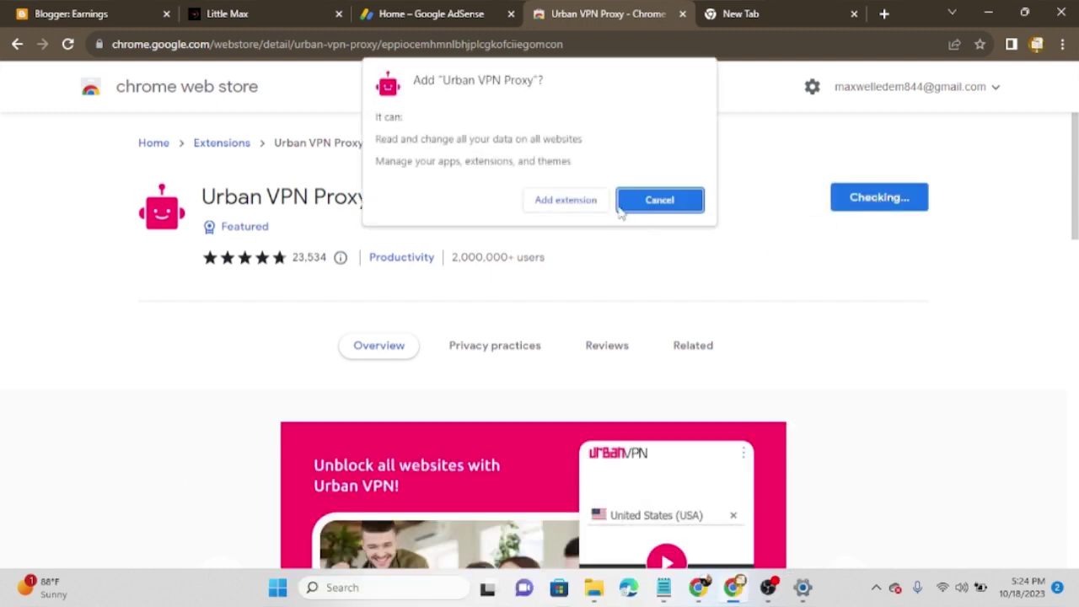
pyautogui.click(579, 205)
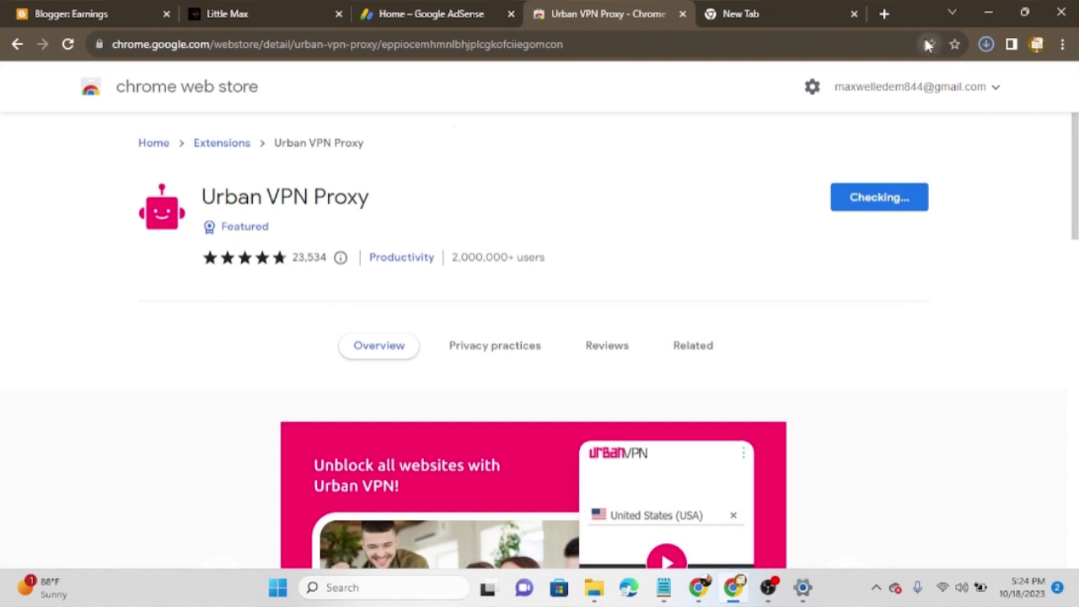
pyautogui.click(1061, 45)
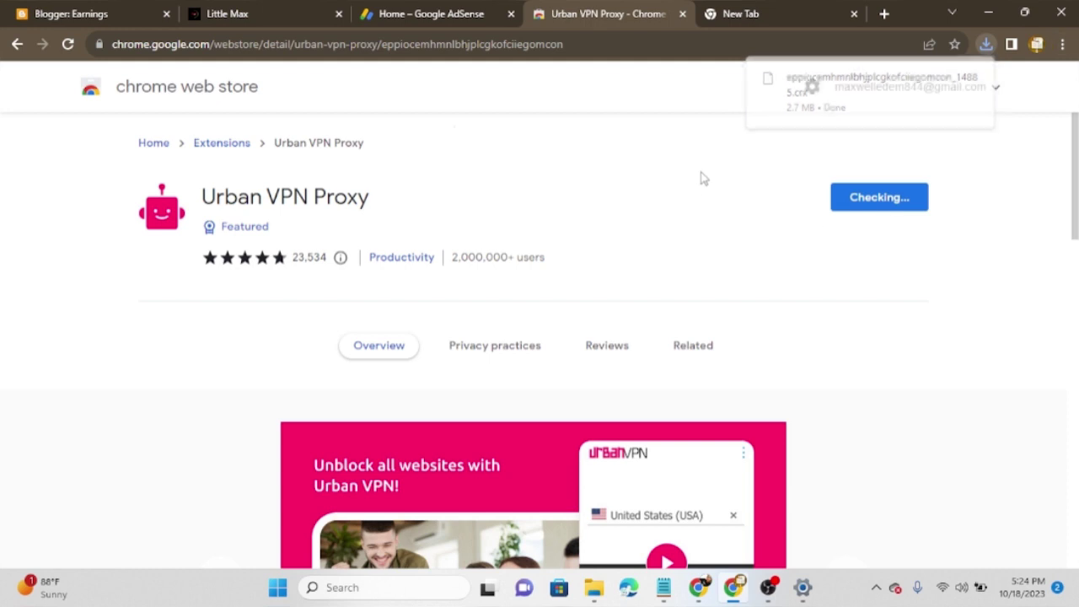
pyautogui.click(1062, 44)
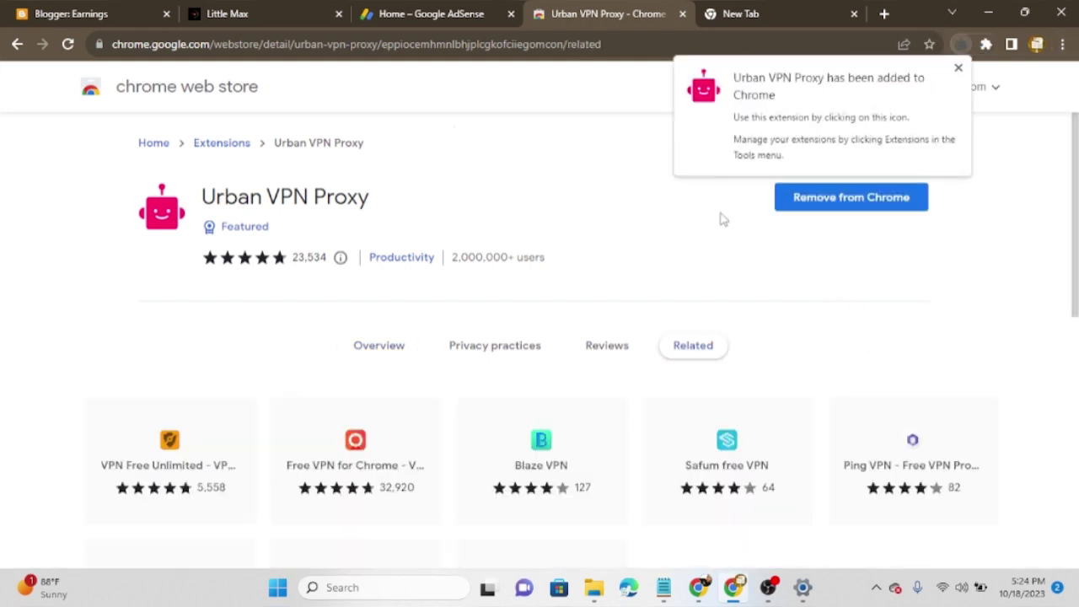
pyautogui.click(958, 67)
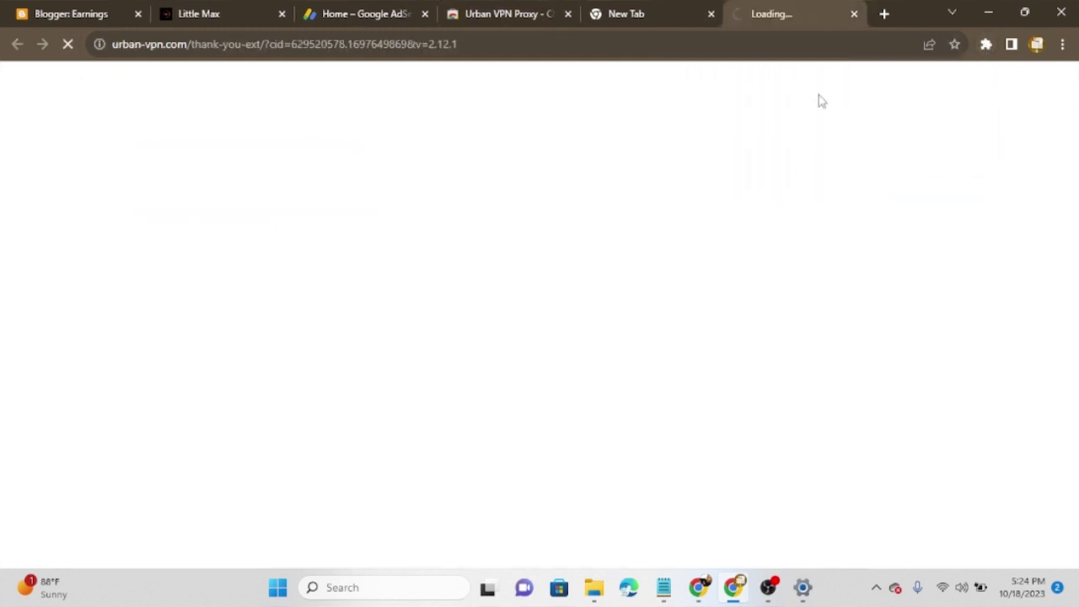
# Pin the Urban VPN Proxy extension in the browser and close the VPN provider's thank-you page.
pyautogui.click(616, 13)
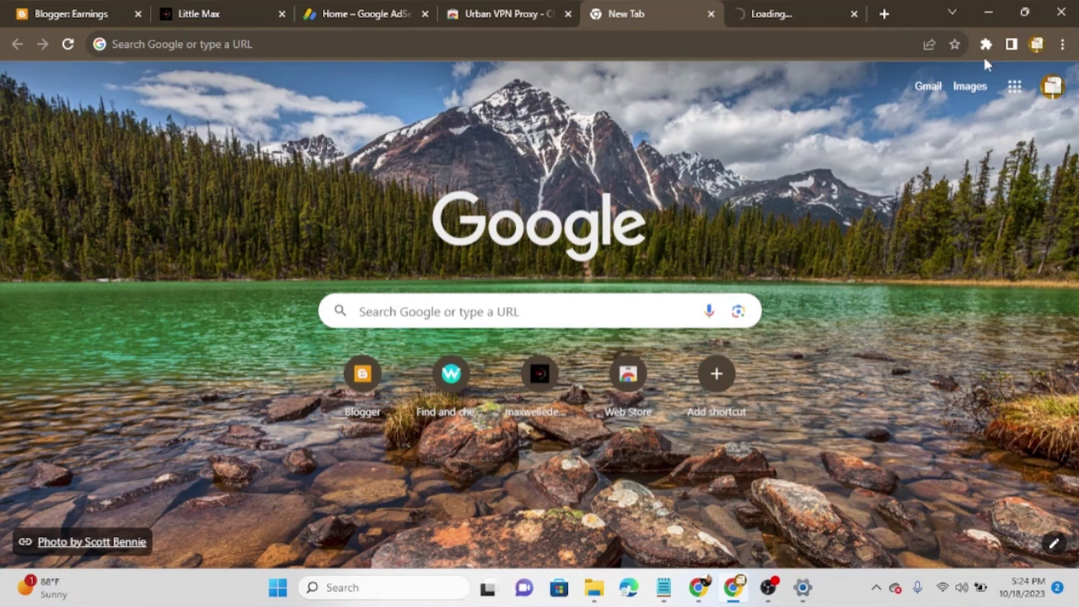
pyautogui.click(986, 44)
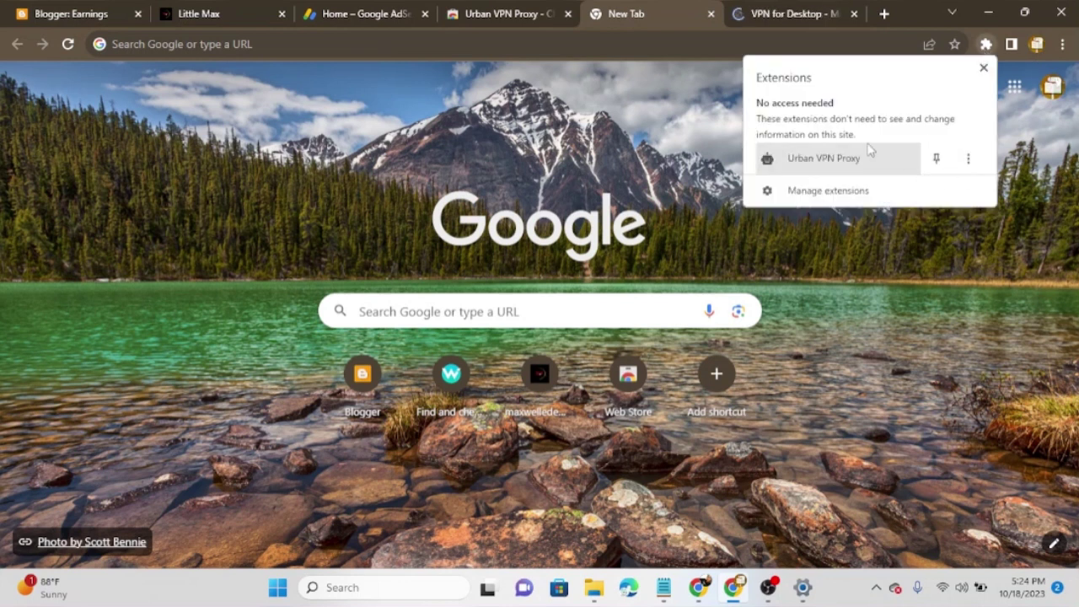
pyautogui.click(935, 159)
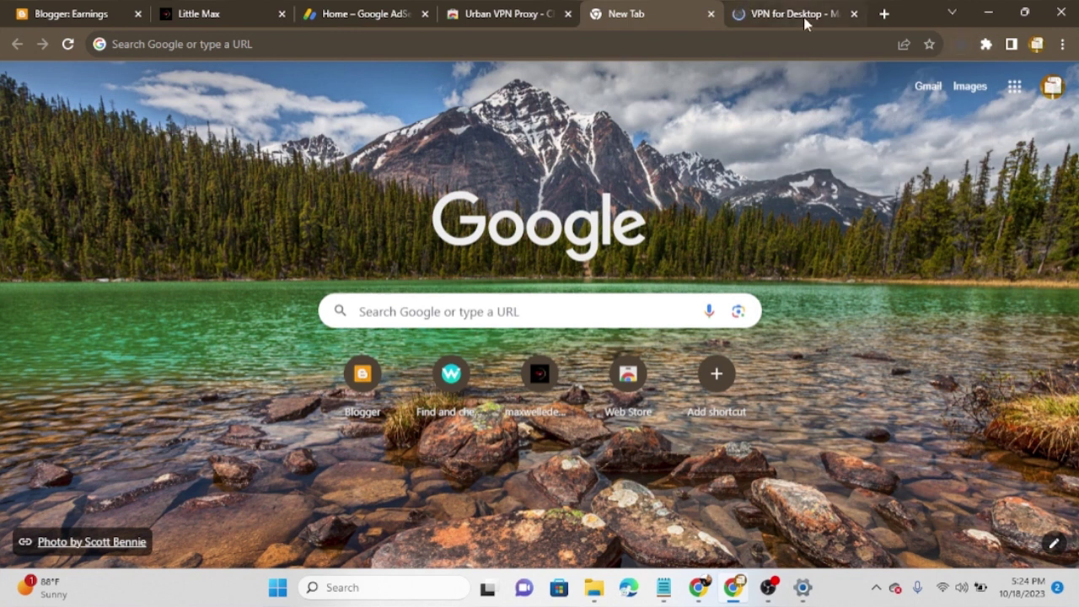
pyautogui.click(854, 13)
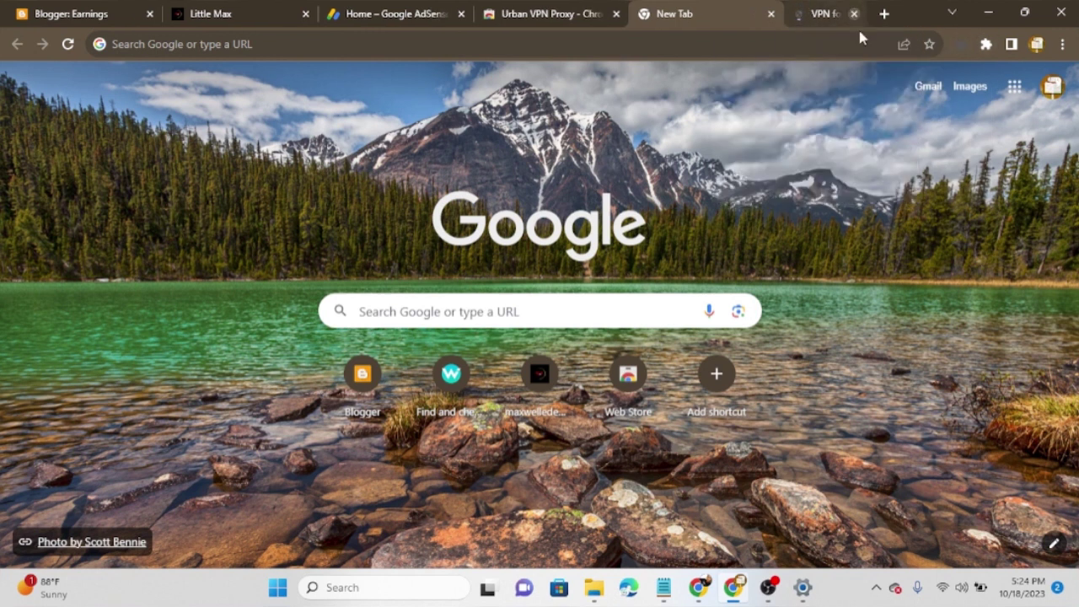
# Launch Urban VPN, agree to its data collection and Urban insights notices, and dismiss the extension window.
pyautogui.click(961, 46)
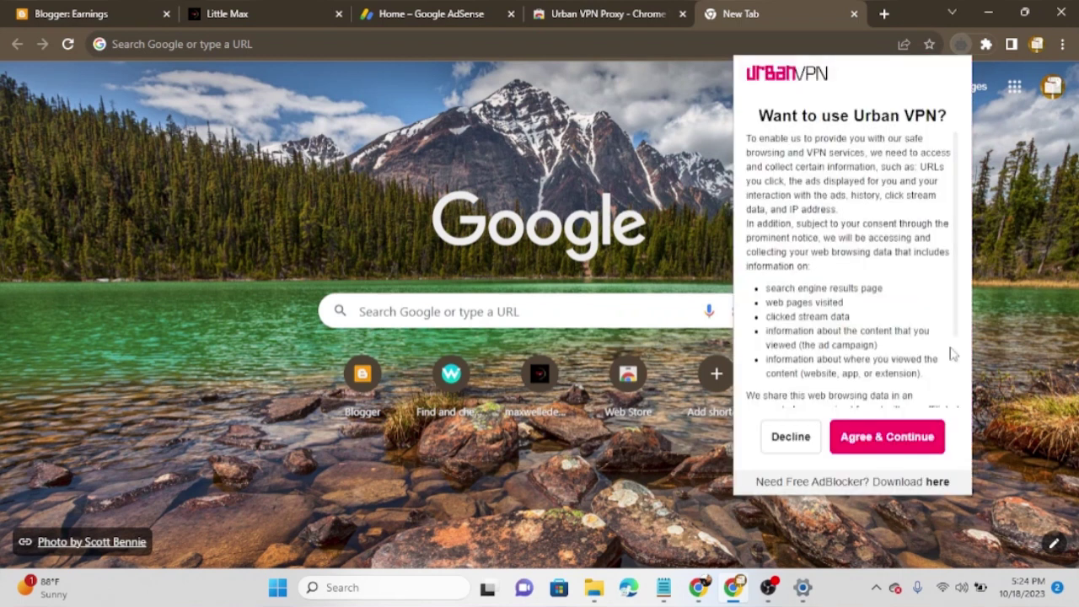
pyautogui.click(881, 442)
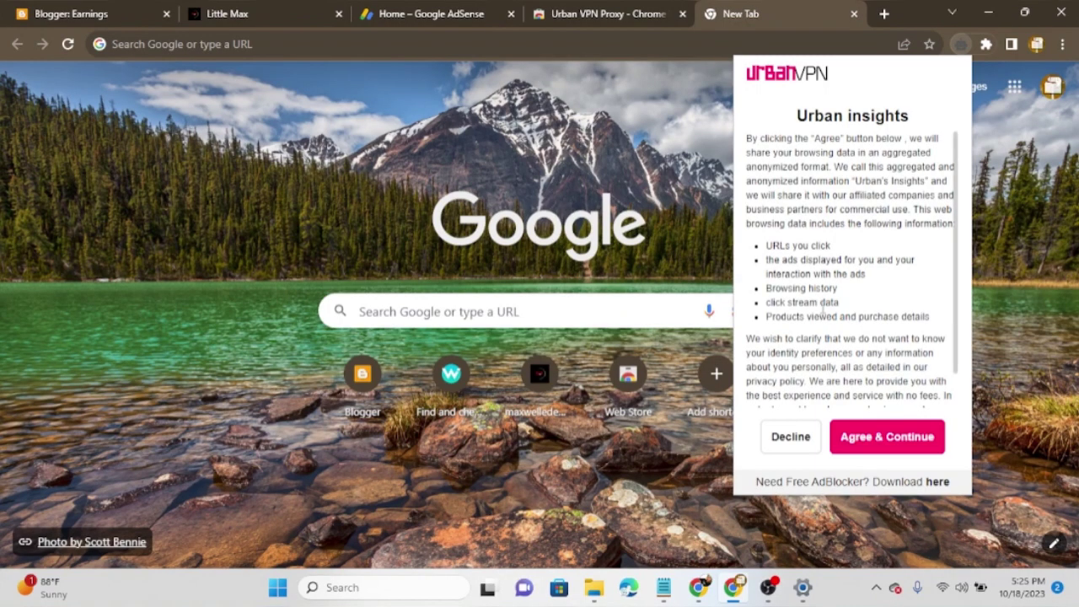
pyautogui.scroll(-1, 823, 312)
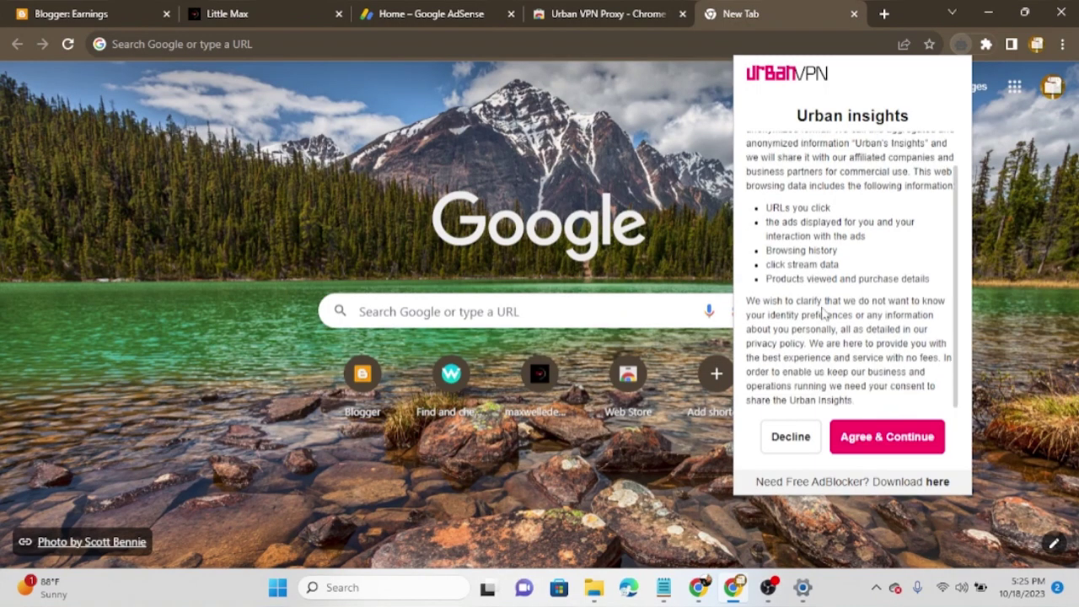
pyautogui.click(885, 442)
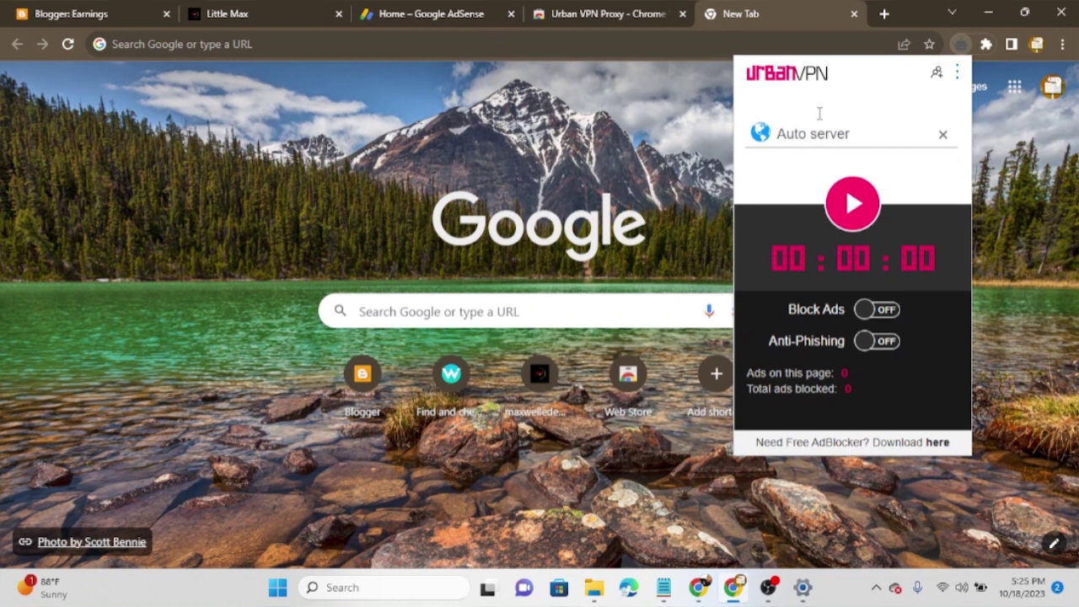
pyautogui.click(799, 8)
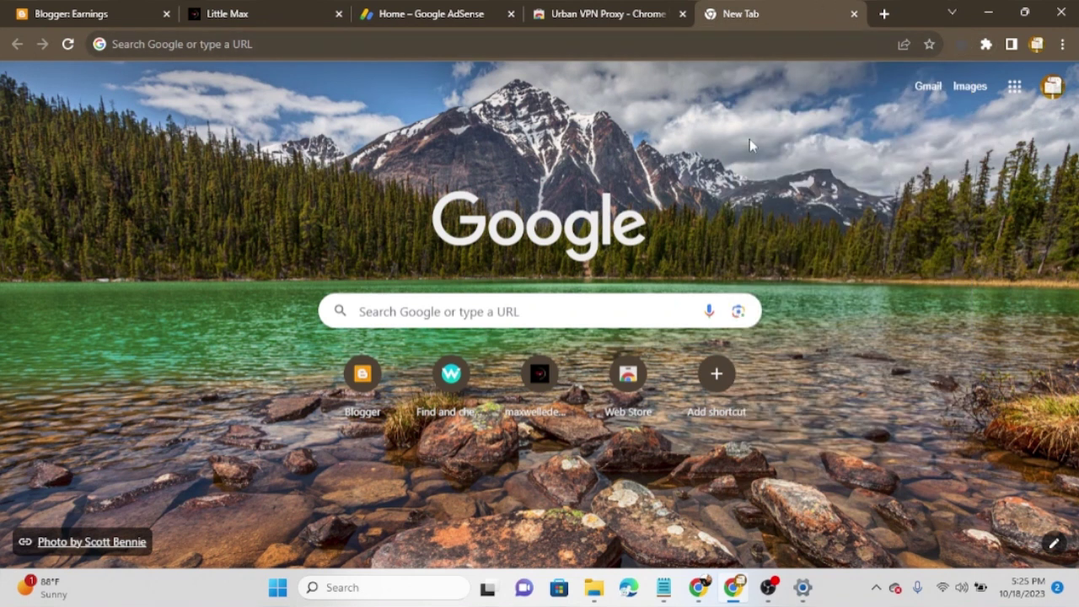
# Search Google for "user agent switcher for chrome" in the empty browser tab.
pyautogui.click(531, 306)
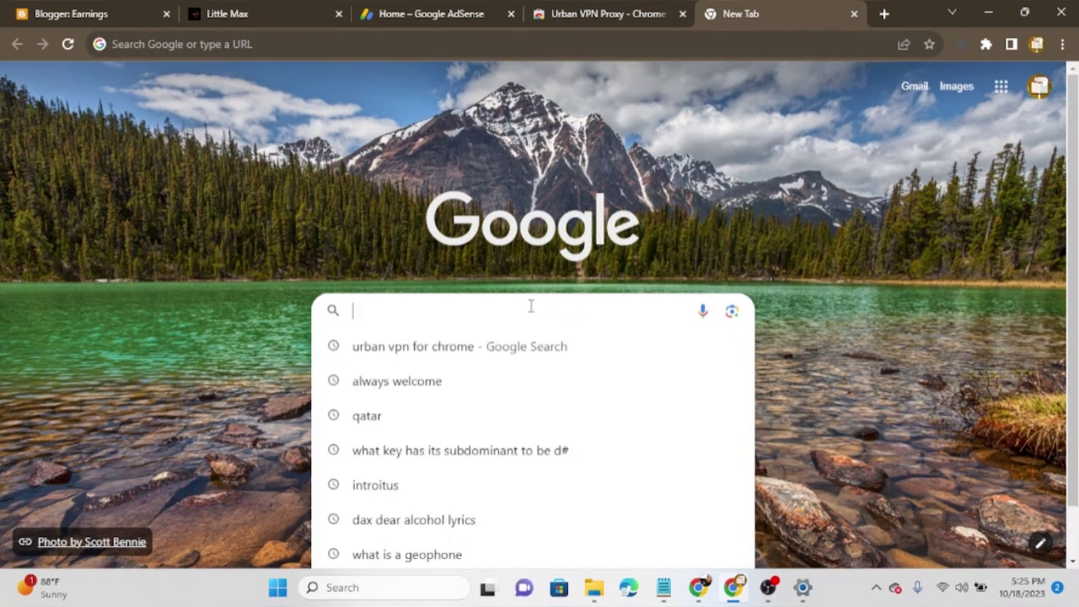
pyautogui.write('user')
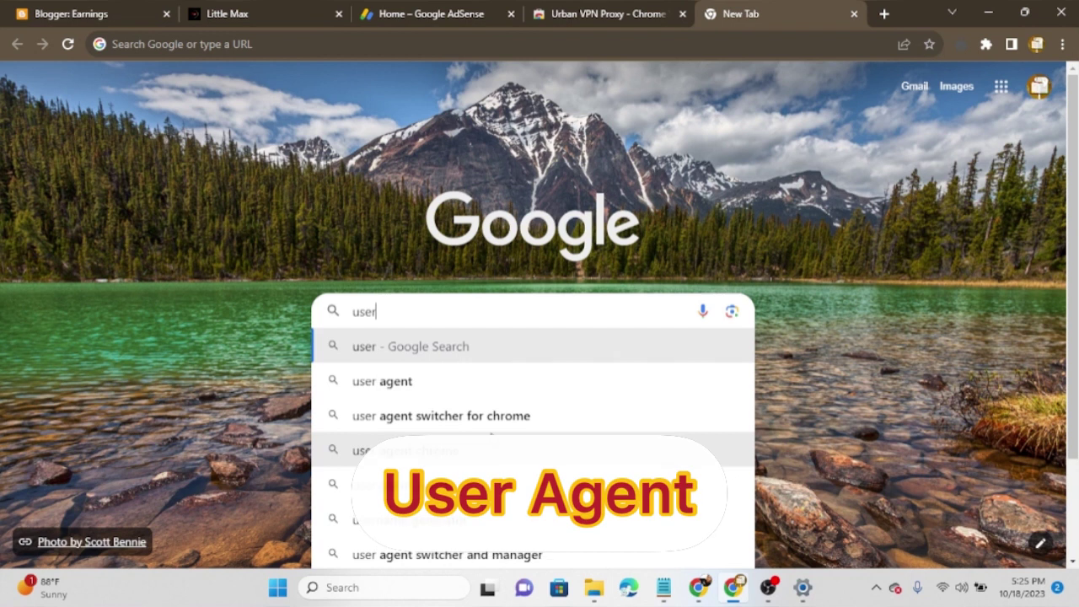
pyautogui.click(478, 415)
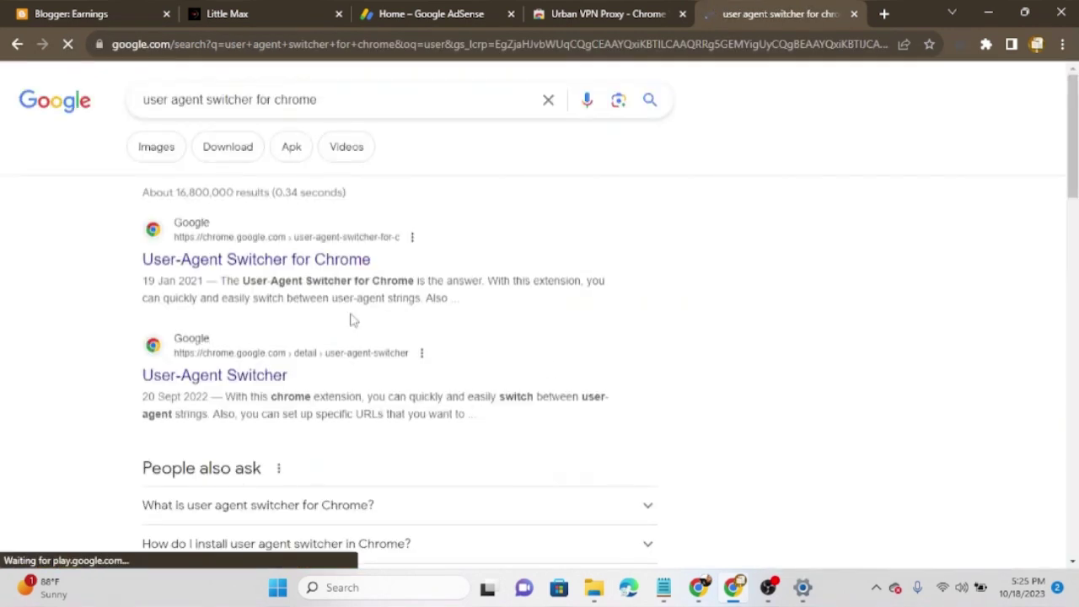
# Open the web store listing for User-Agent Switcher for Chrome from the first search result and add the extension to Chrome.
pyautogui.click(241, 263)
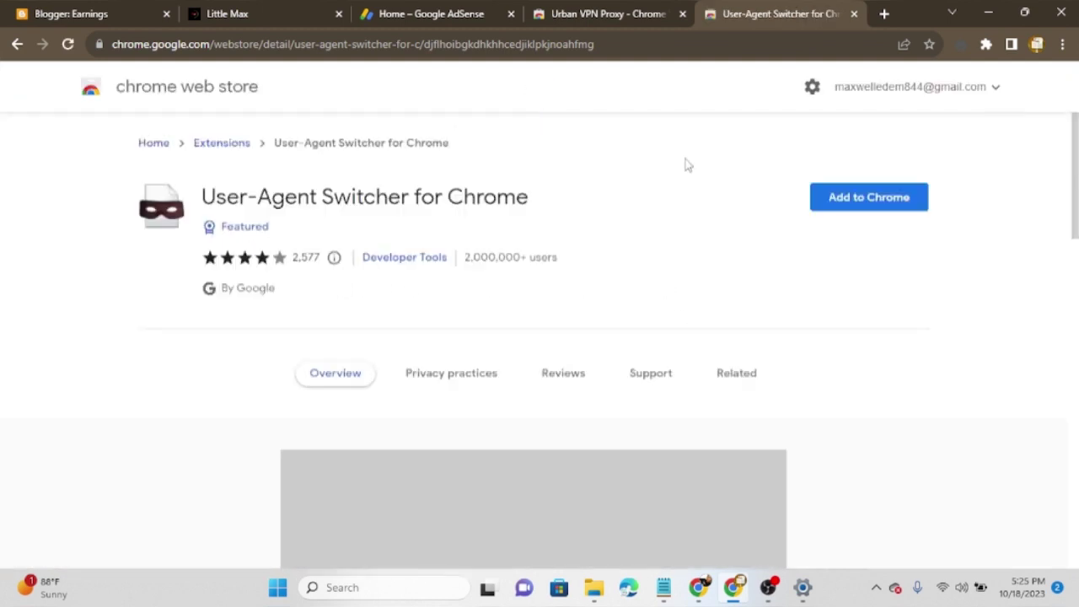
pyautogui.click(829, 197)
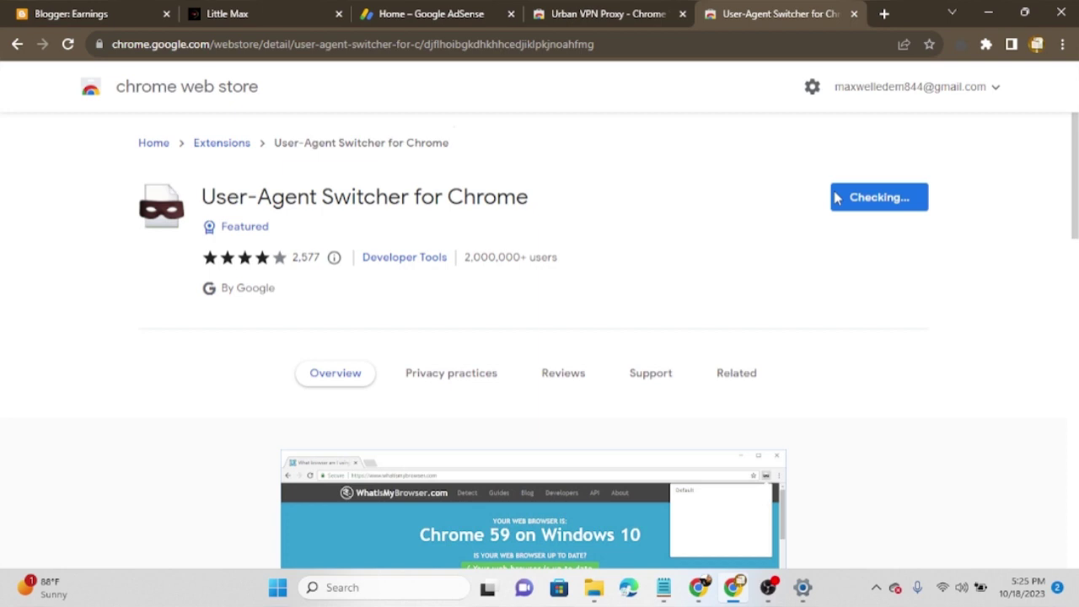
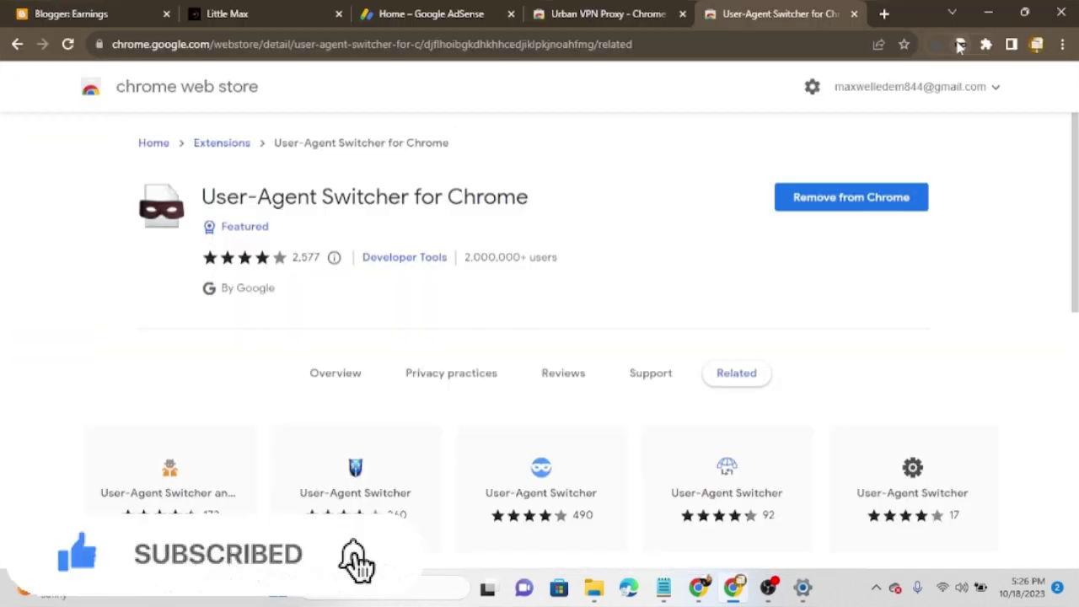
pyautogui.click(883, 15)
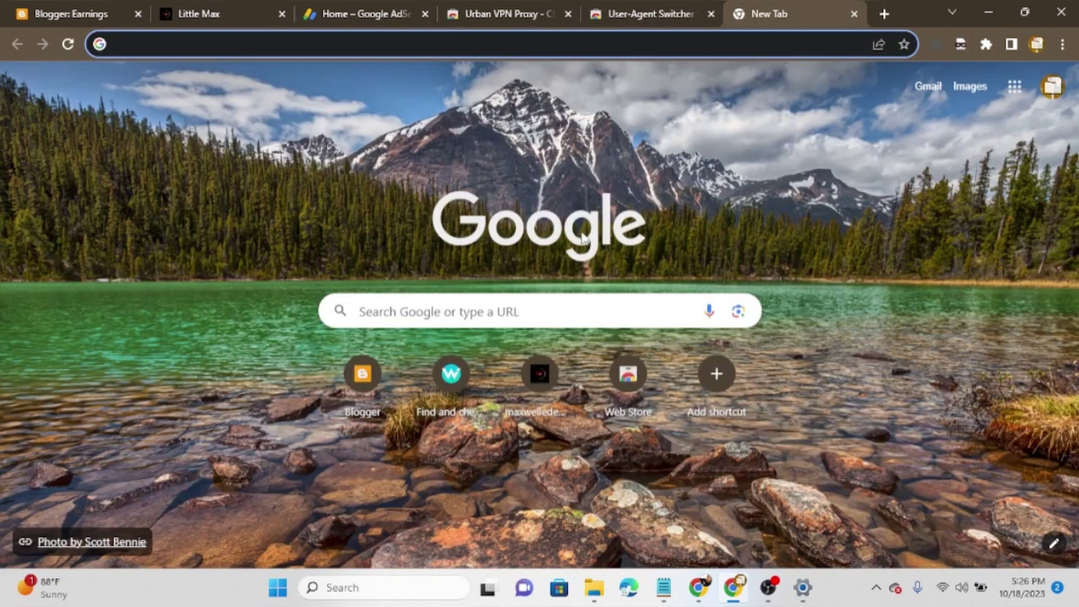
pyautogui.click(935, 45)
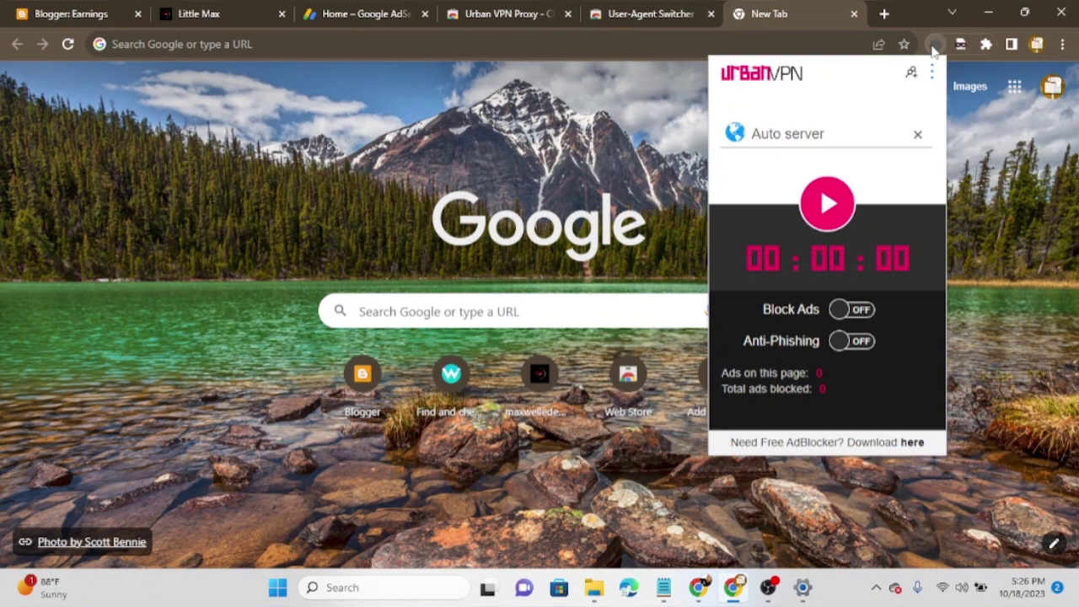
pyautogui.click(961, 46)
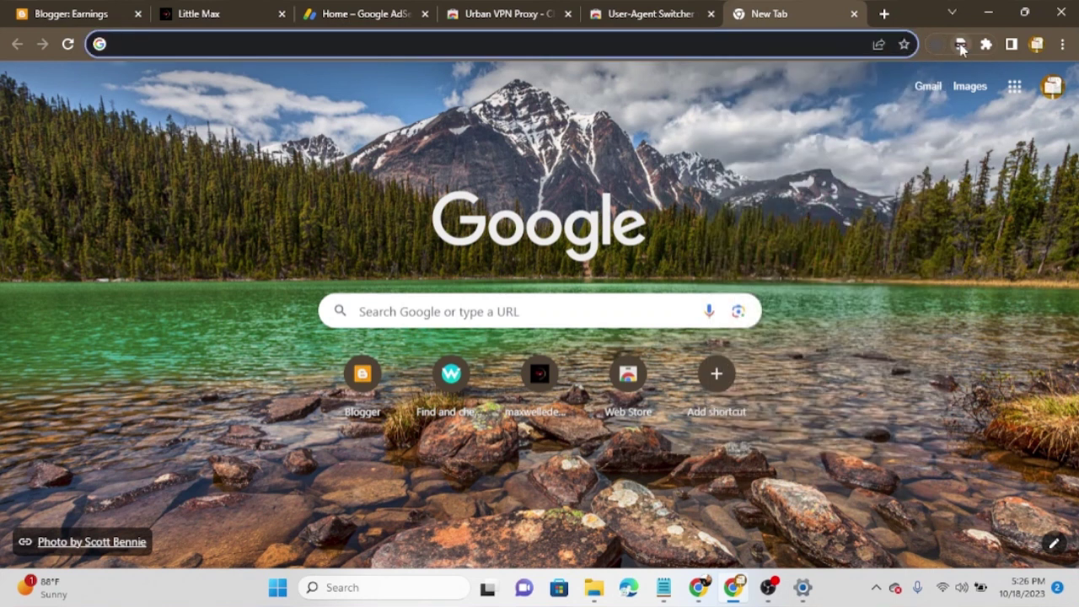
pyautogui.click(961, 47)
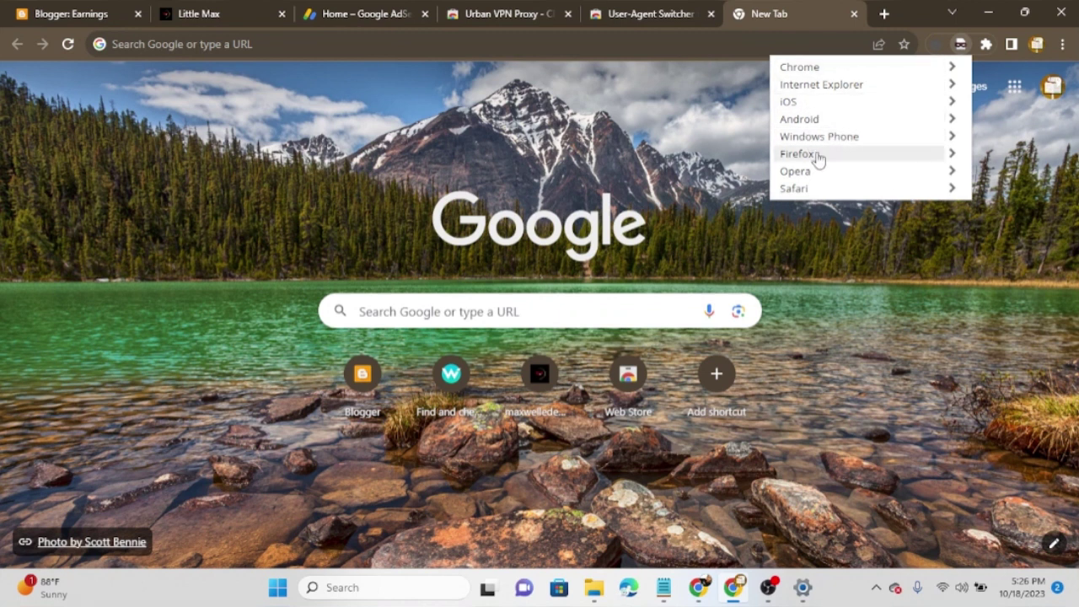
pyautogui.click(807, 188)
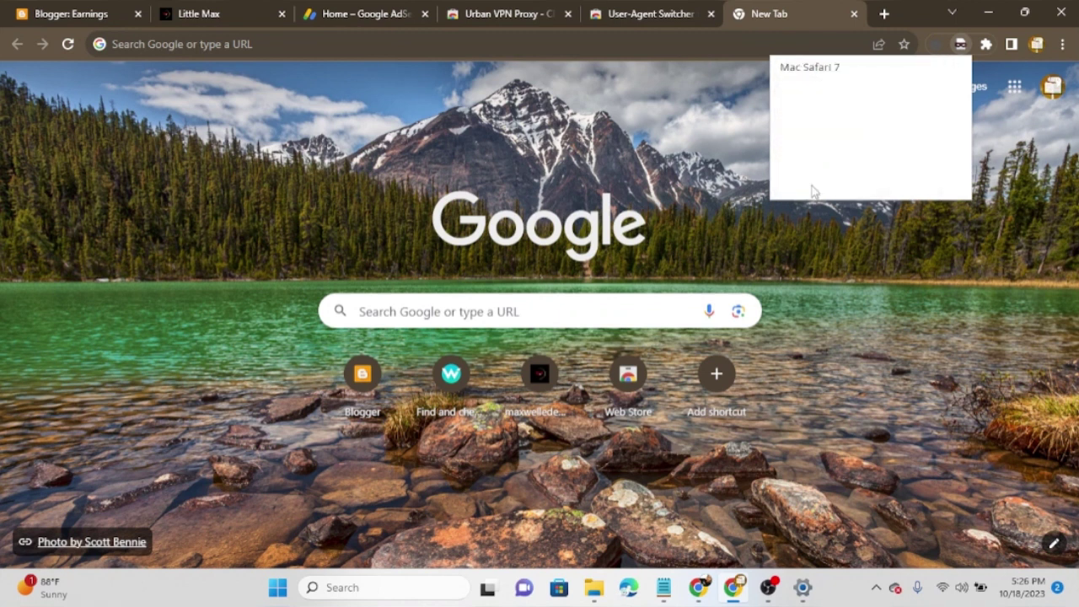
pyautogui.click(792, 69)
# Start the Urban VPN connection, choose Australia as the server location and dismiss the extension window.
pyautogui.click(937, 44)
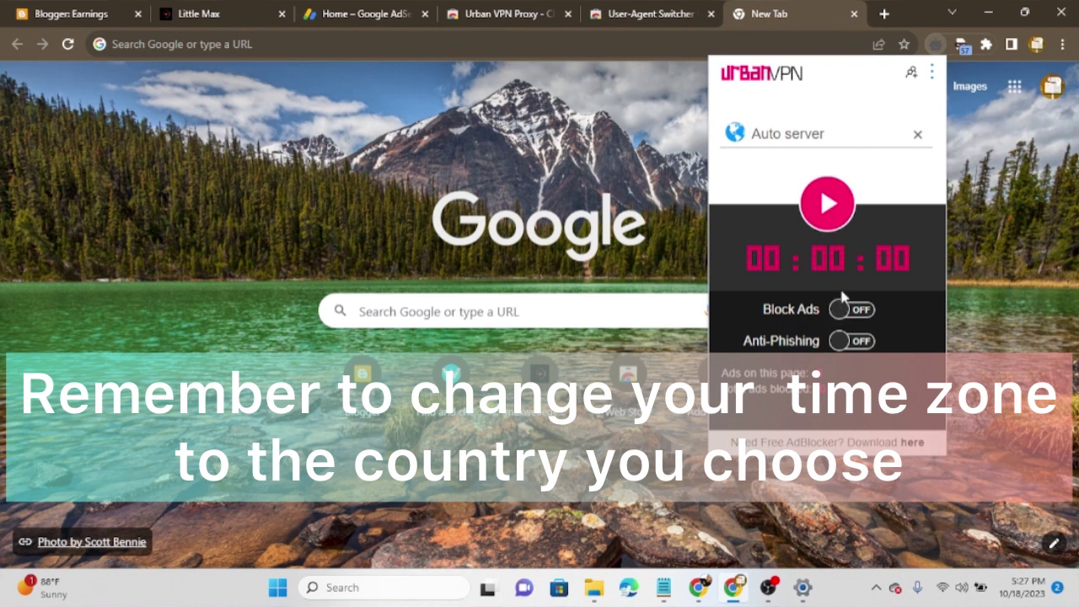
pyautogui.click(823, 213)
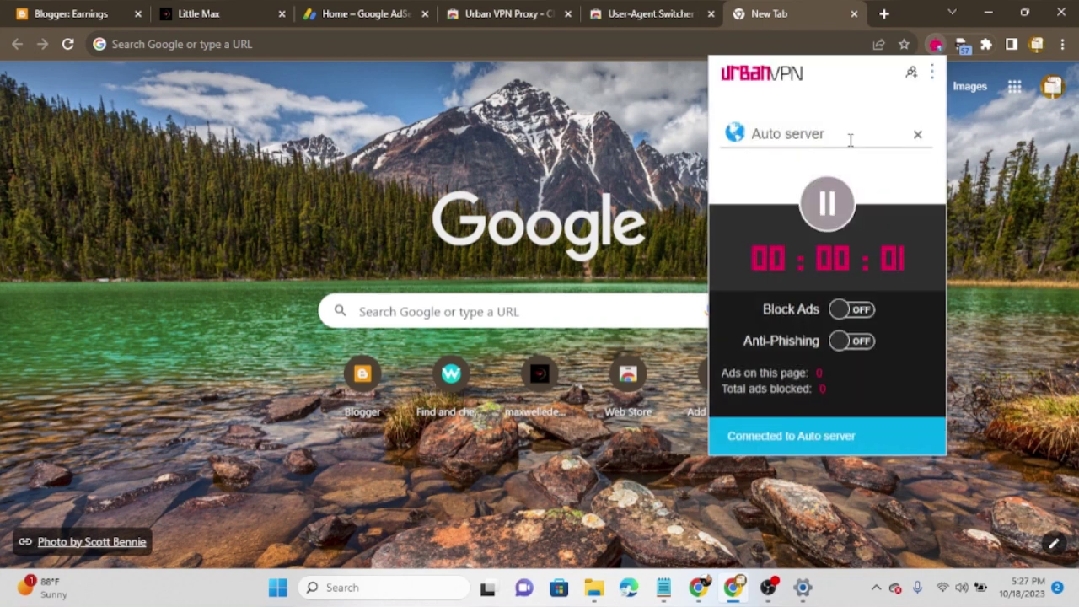
pyautogui.click(884, 137)
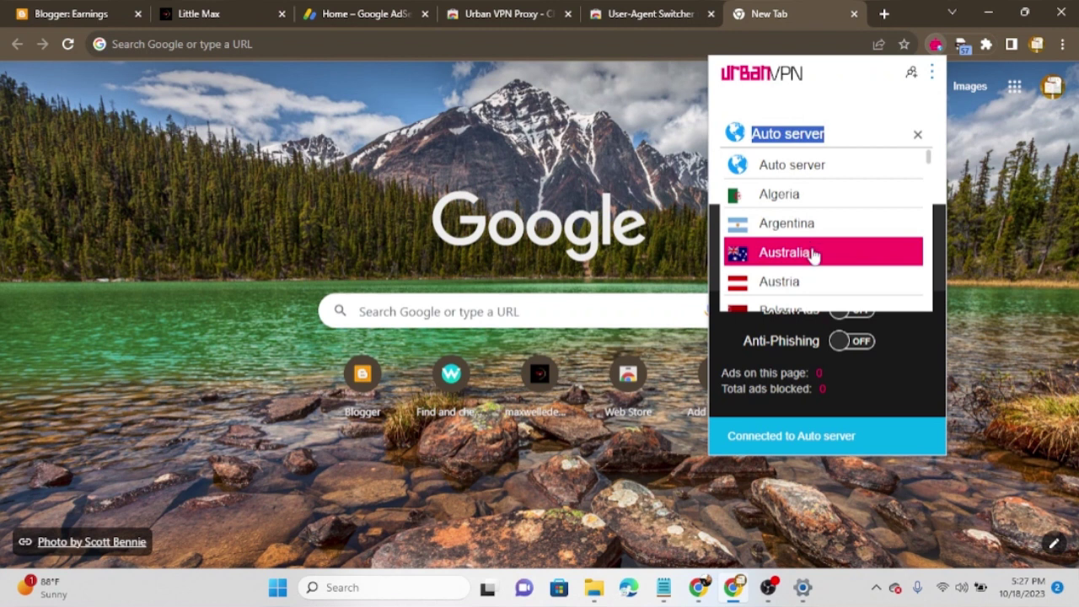
pyautogui.scroll(-1, 812, 255)
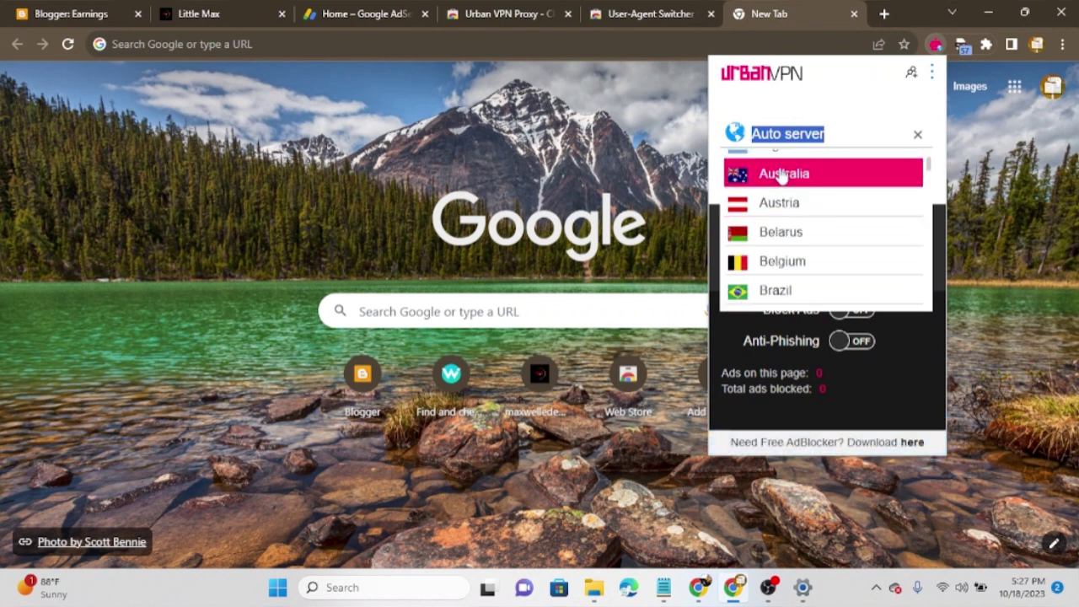
pyautogui.click(782, 174)
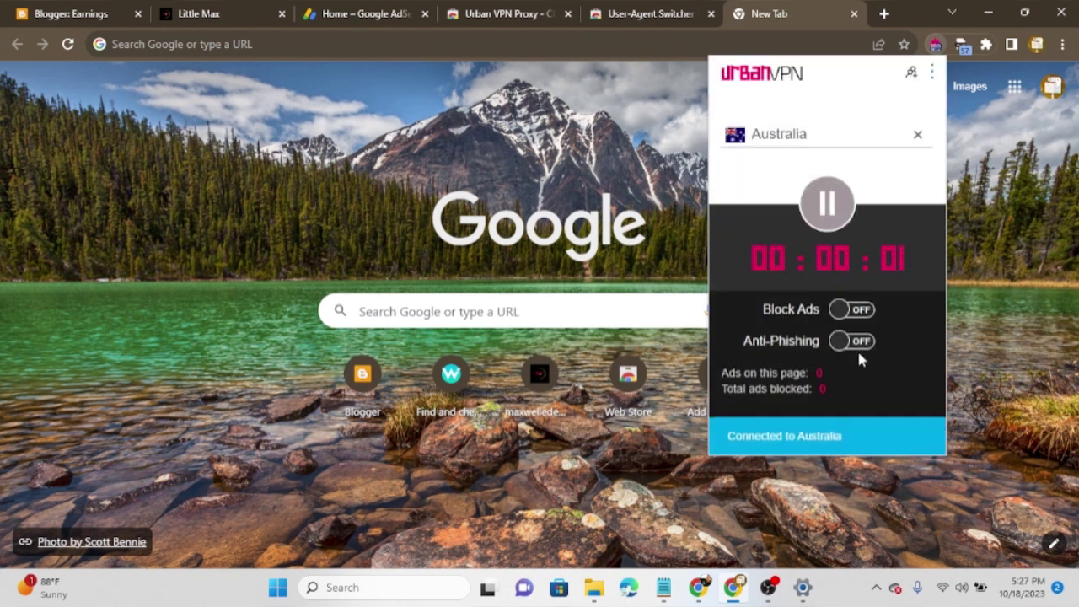
pyautogui.click(537, 156)
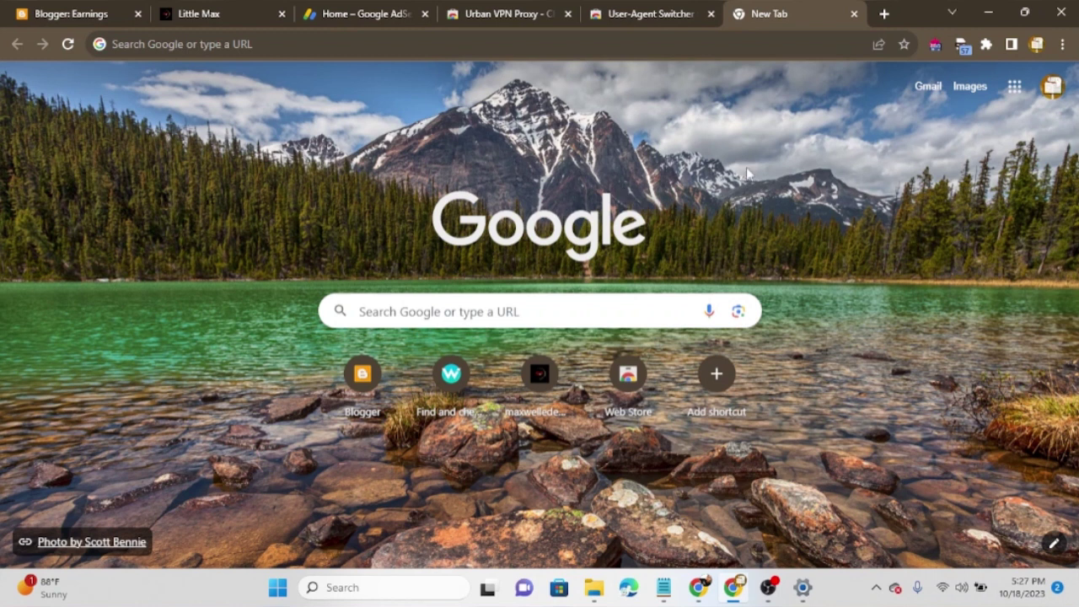
# Clear the browsing history, cookies and cached files for All time from Chrome's privacy and security settings, and dismiss the notice.
pyautogui.click(1062, 47)
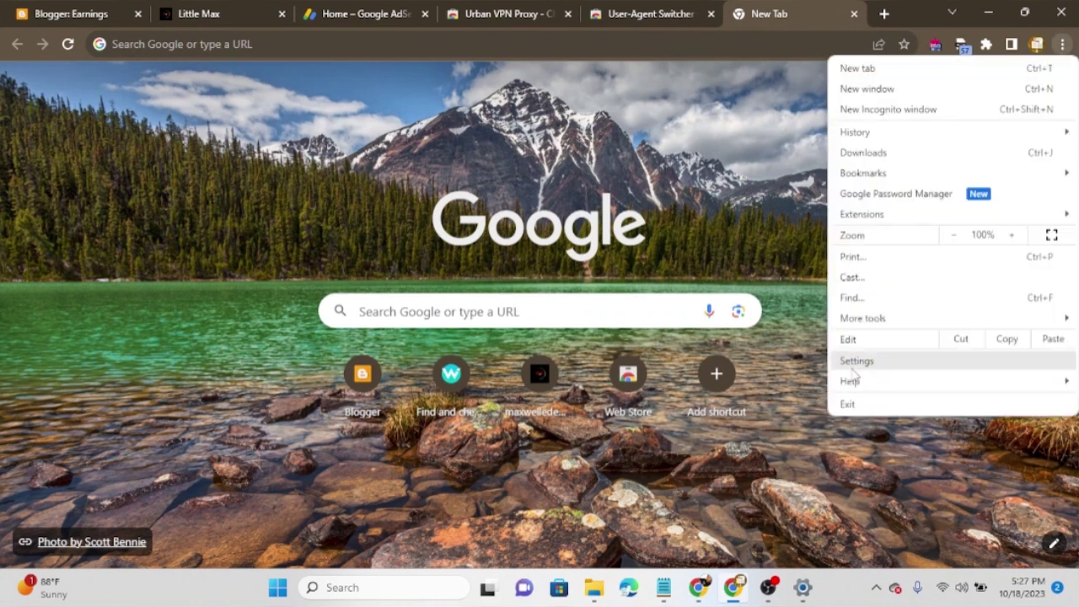
pyautogui.click(851, 367)
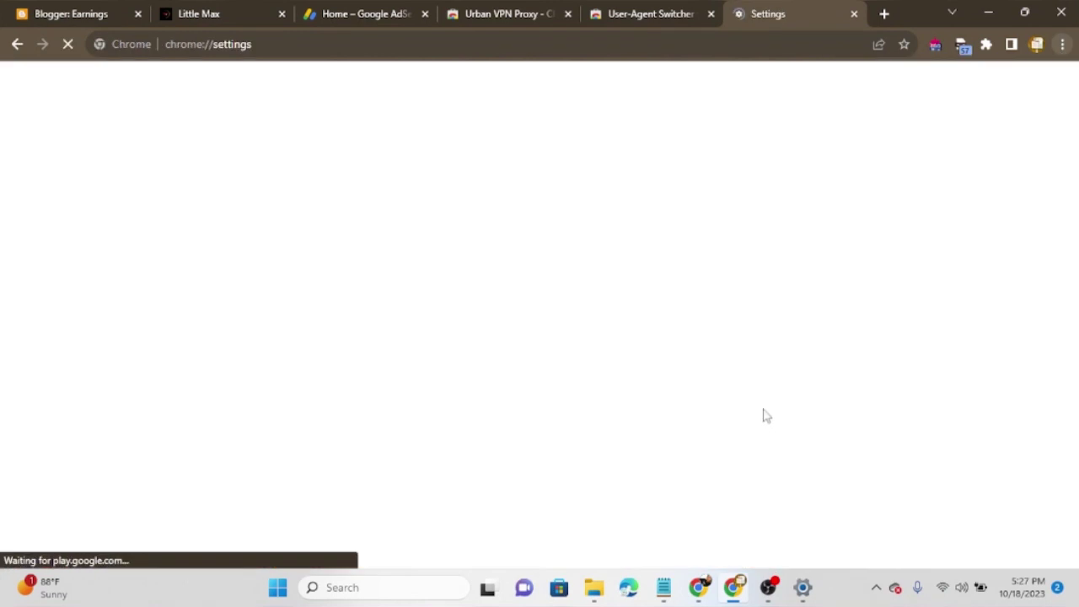
pyautogui.click(767, 590)
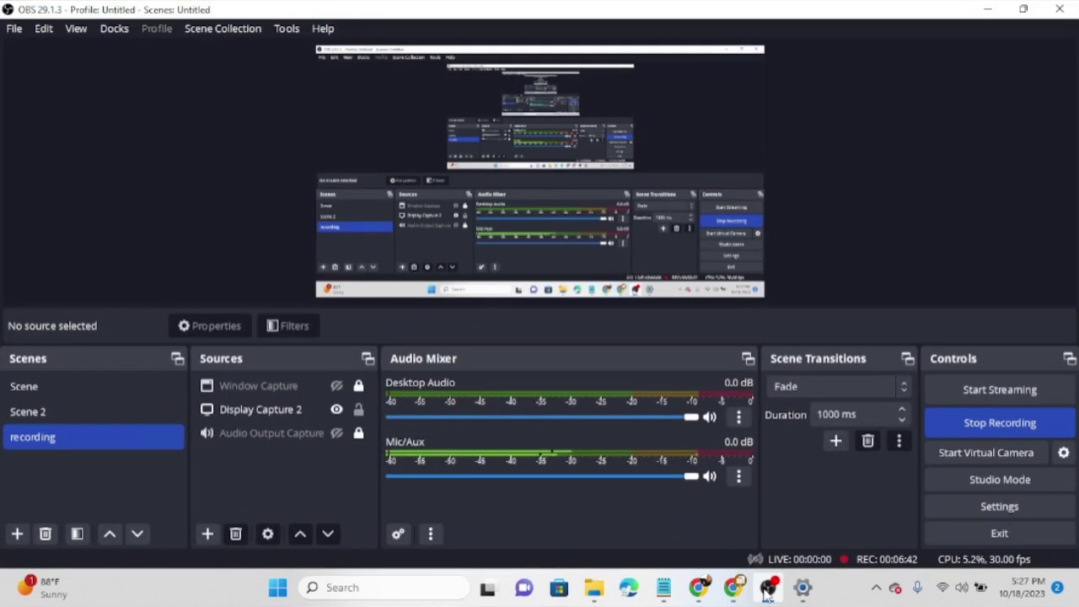
pyautogui.click(767, 589)
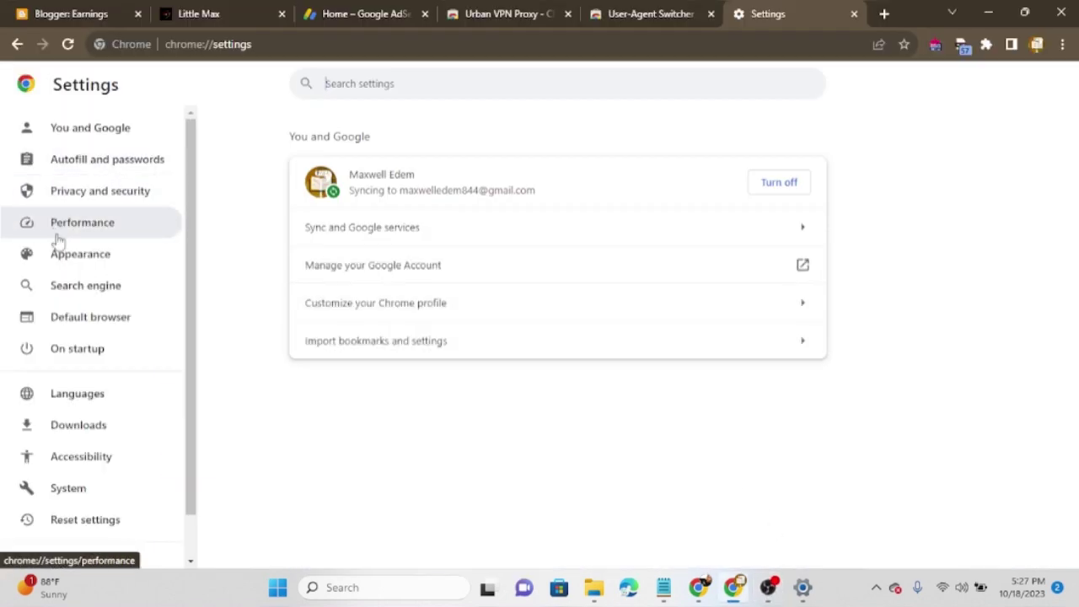
pyautogui.click(80, 187)
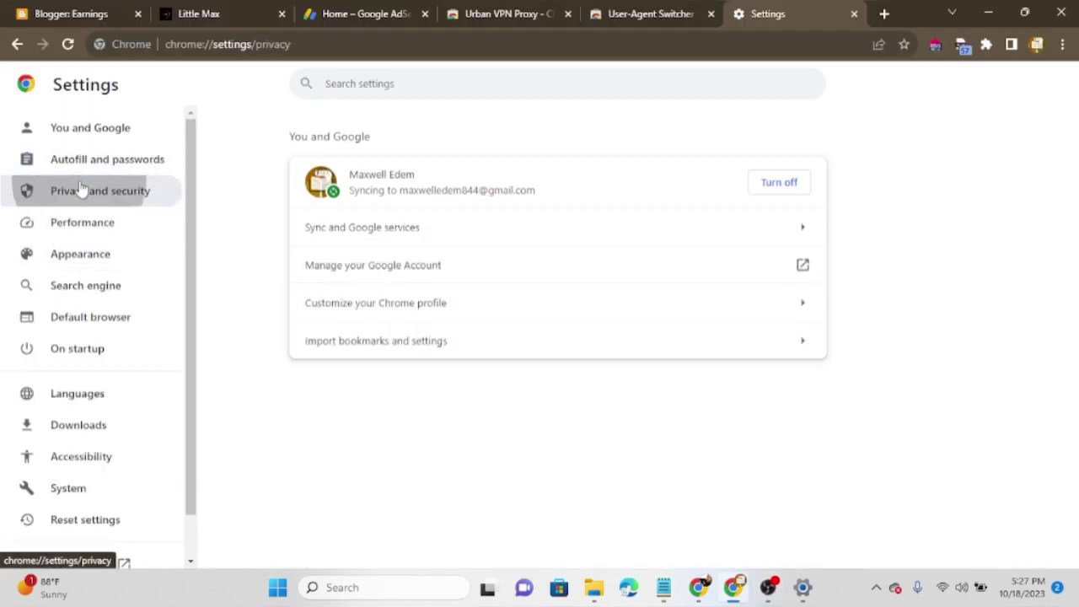
pyautogui.scroll(-1, 422, 439)
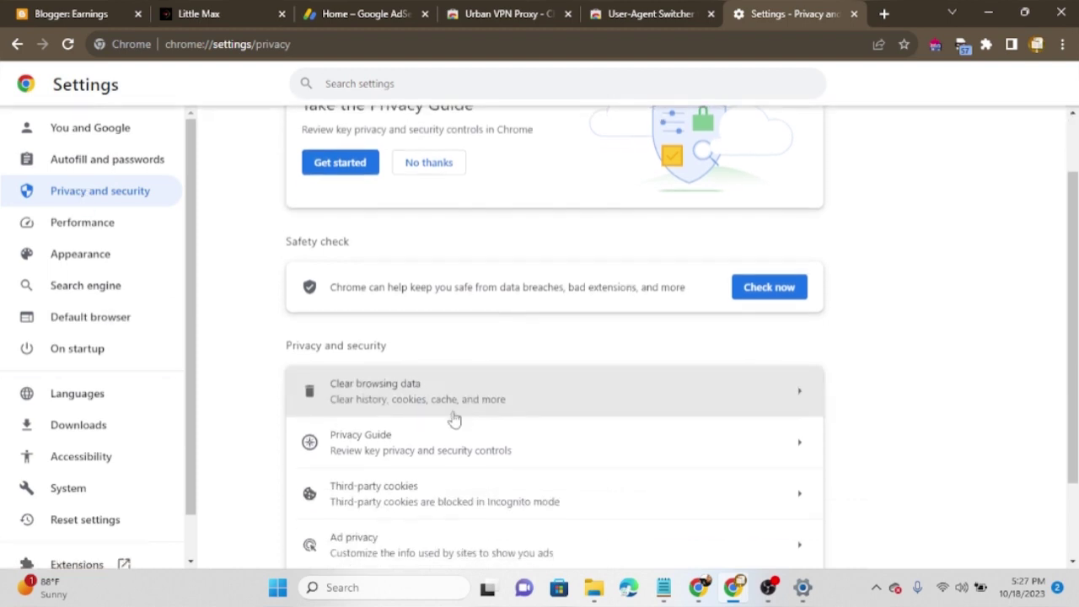
pyautogui.click(419, 384)
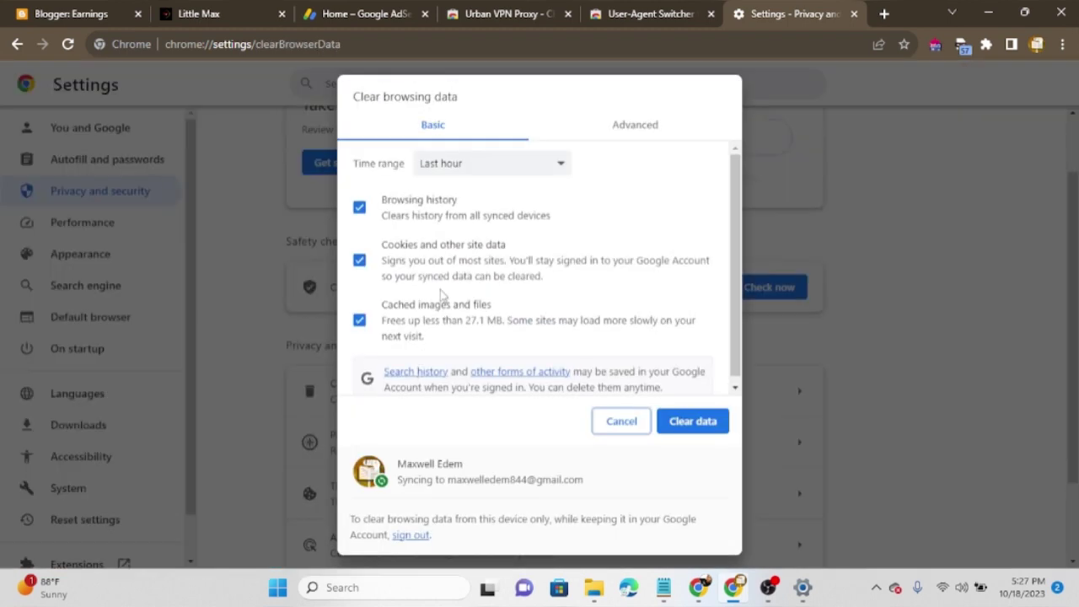
pyautogui.click(464, 171)
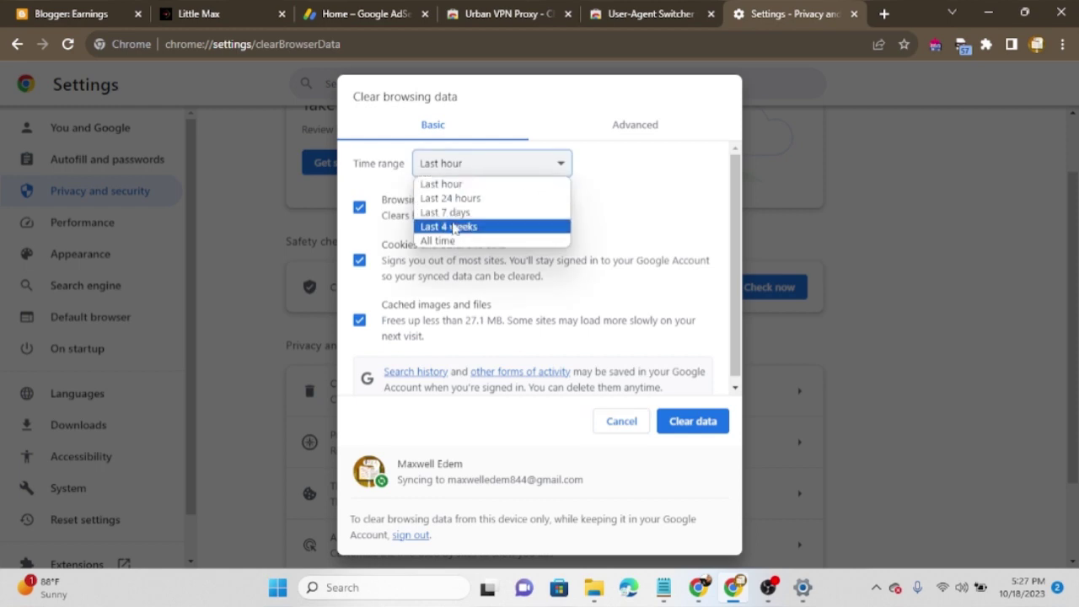
pyautogui.click(444, 240)
pyautogui.click(679, 425)
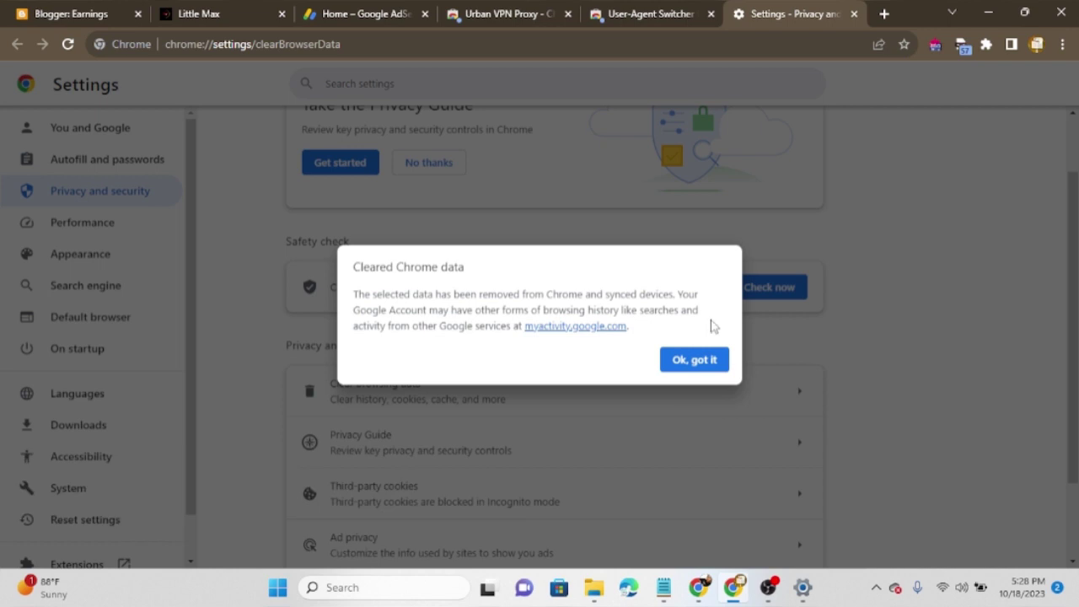
pyautogui.click(677, 368)
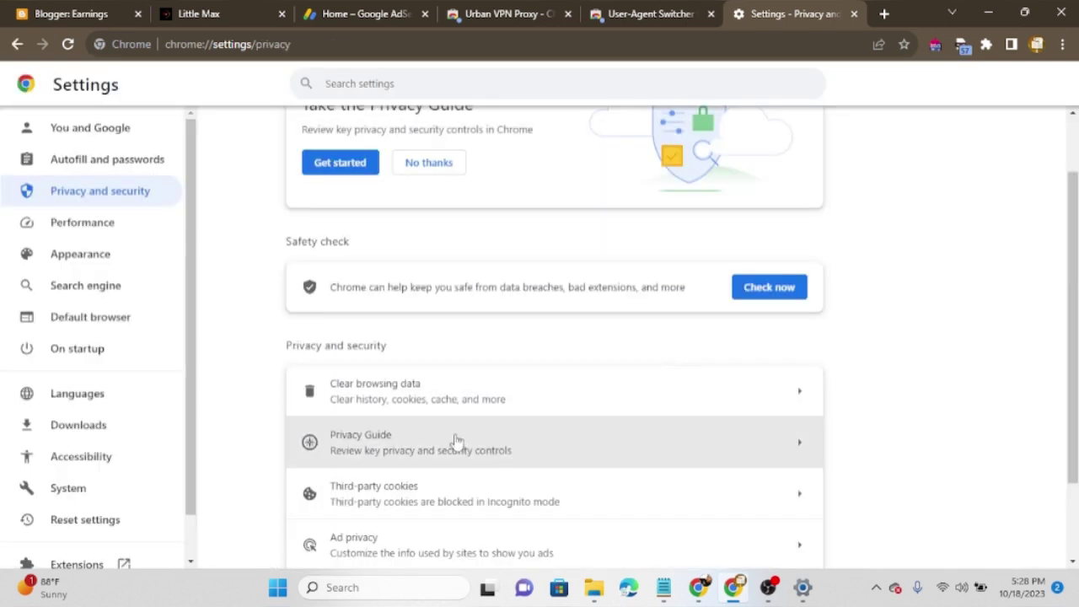
# Clear the browsing data again with the advanced options, also including passwords and other sign-in data, autofill form data and site settings.
pyautogui.click(441, 396)
pyautogui.click(635, 125)
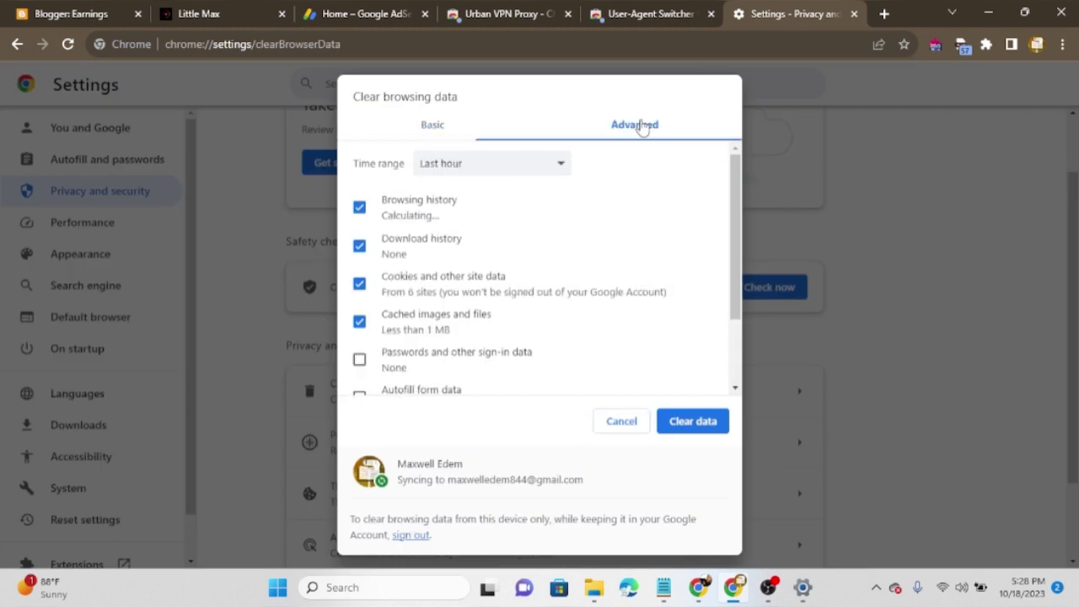
pyautogui.scroll(-1, 355, 232)
pyautogui.click(359, 263)
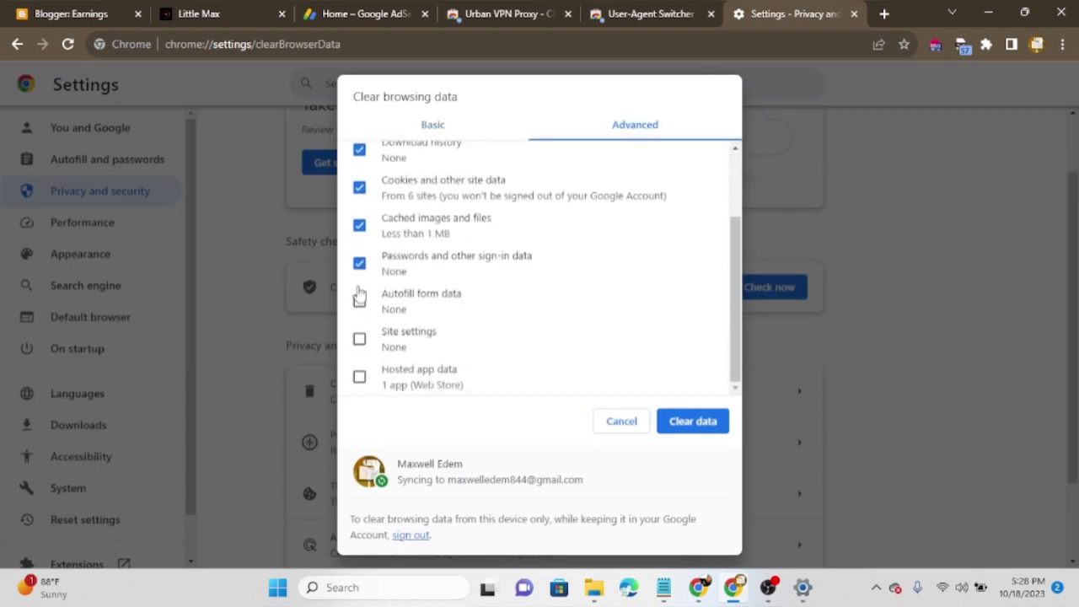
pyautogui.click(359, 301)
pyautogui.click(359, 338)
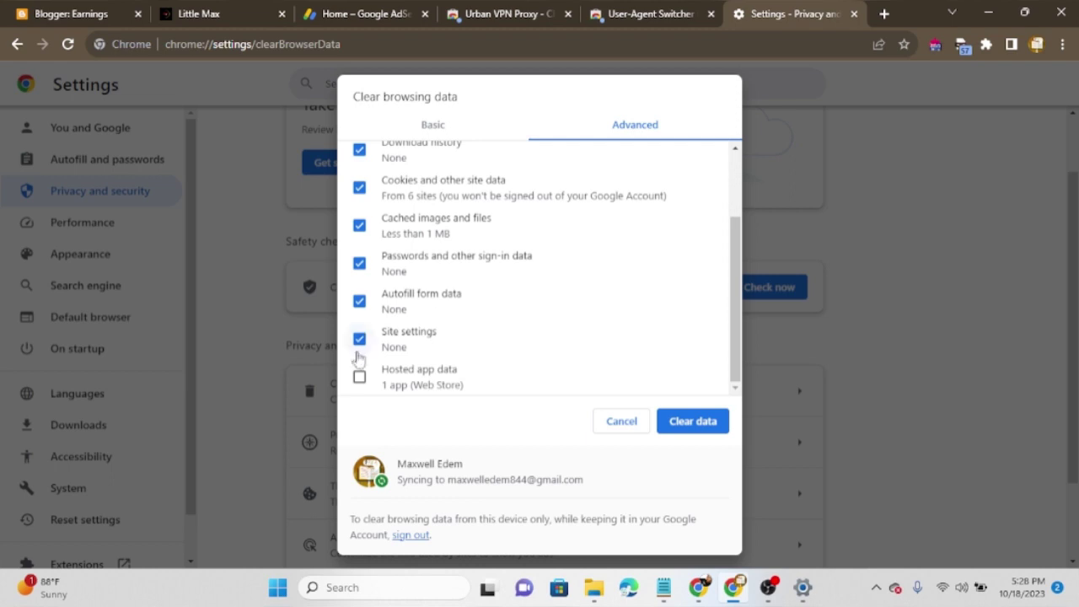
pyautogui.click(361, 376)
pyautogui.click(361, 376)
pyautogui.click(693, 422)
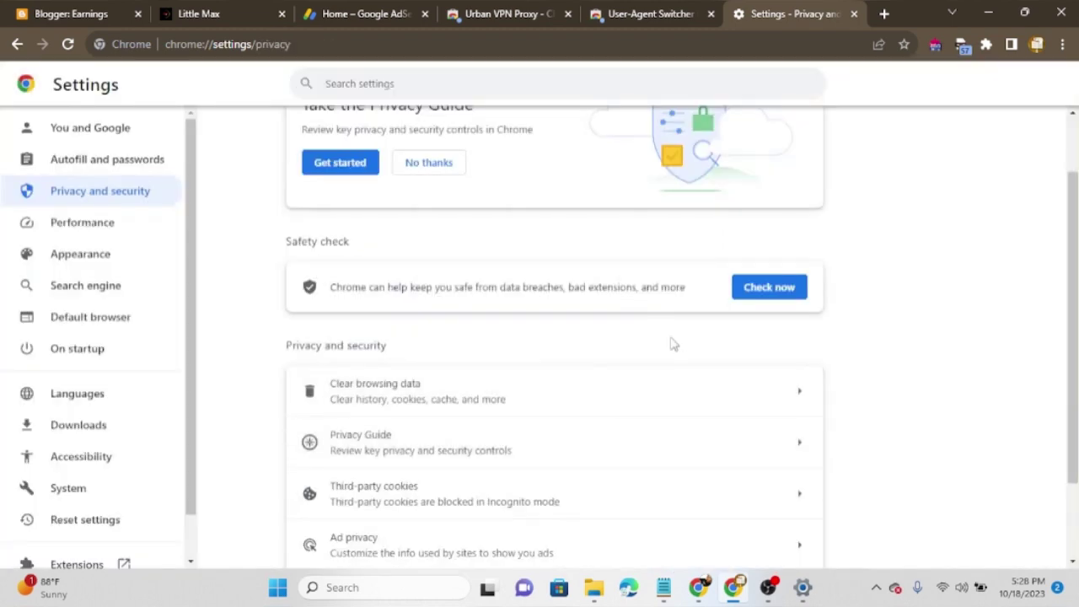
# Open a new tab, close the settings tab and load shapiroacid.com.
pyautogui.click(885, 13)
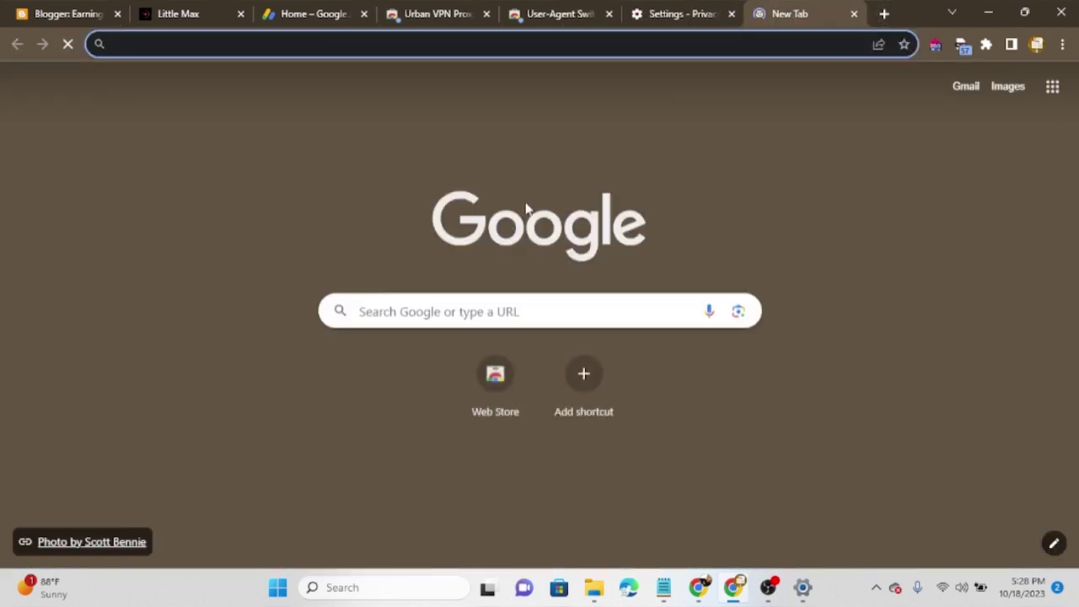
pyautogui.click(731, 14)
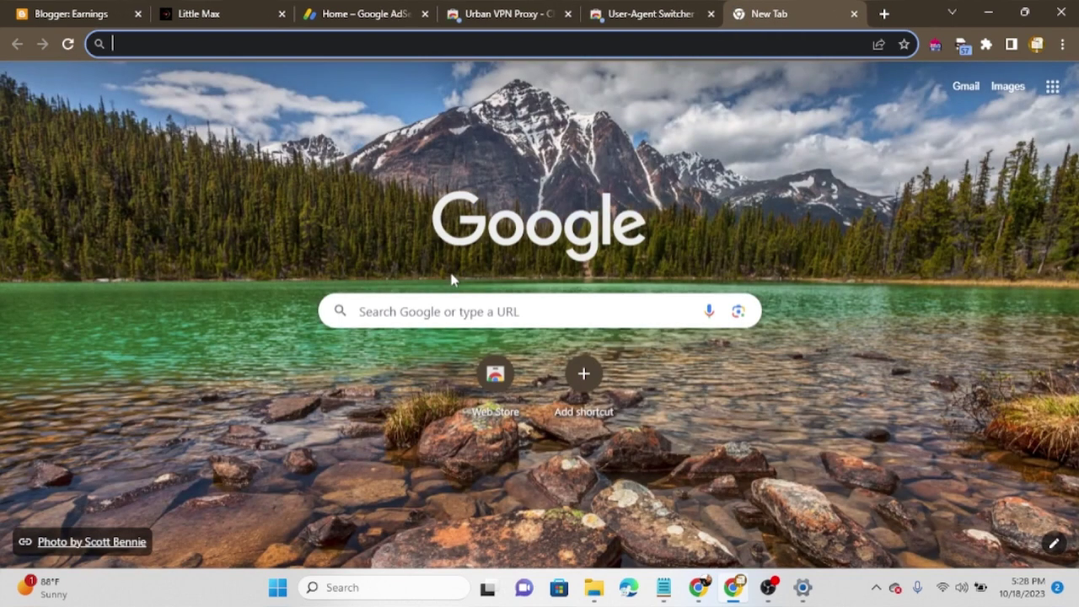
pyautogui.click(506, 311)
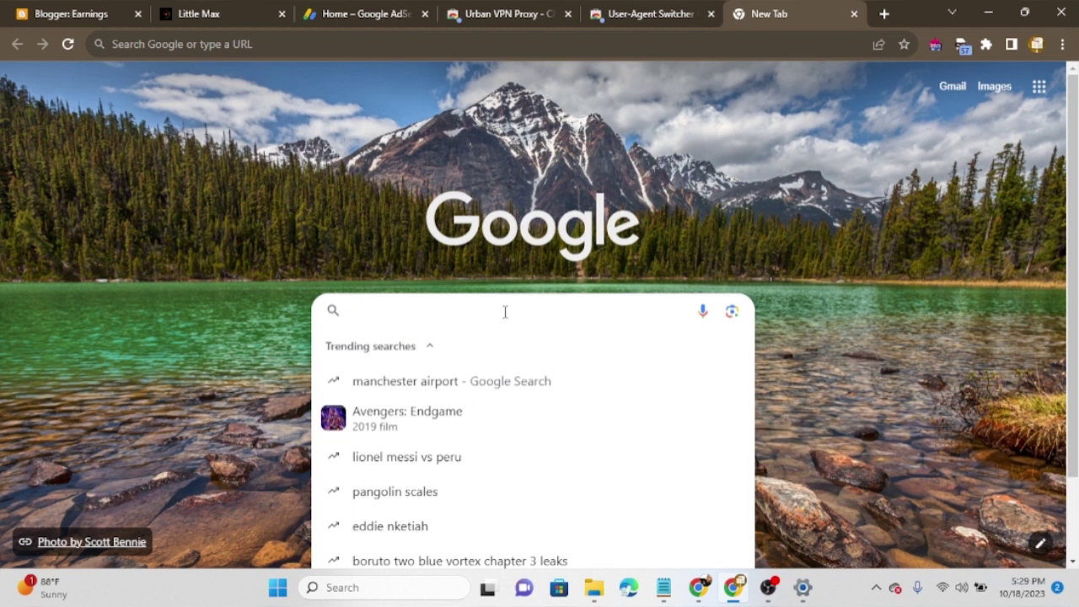
pyautogui.write('shapi')
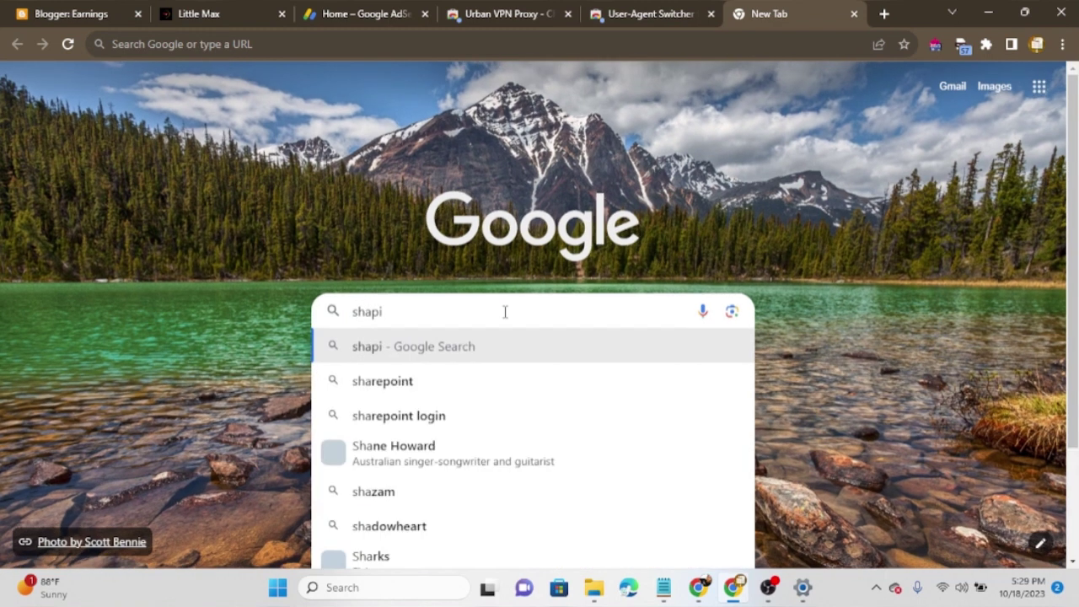
pyautogui.write('roa')
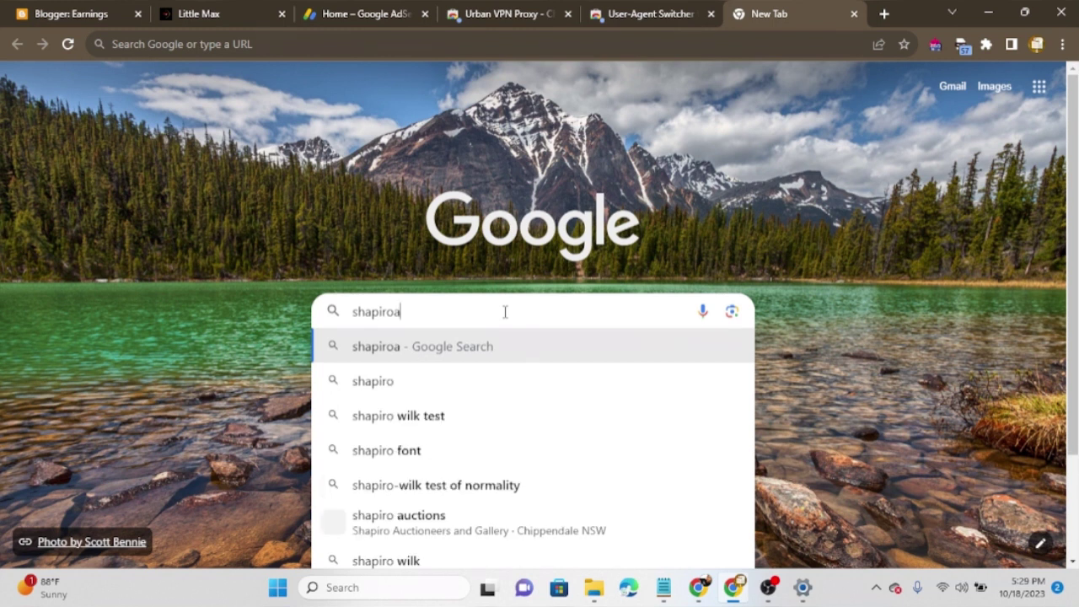
pyautogui.write('cid,')
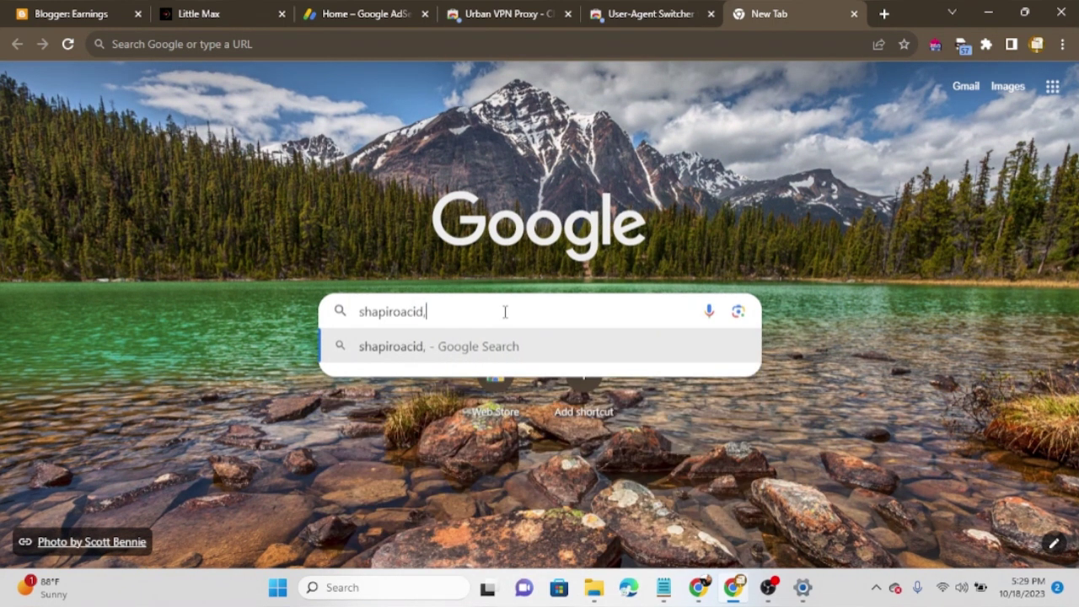
pyautogui.press('BackSpace')
pyautogui.write(',')
pyautogui.press('BackSpace')
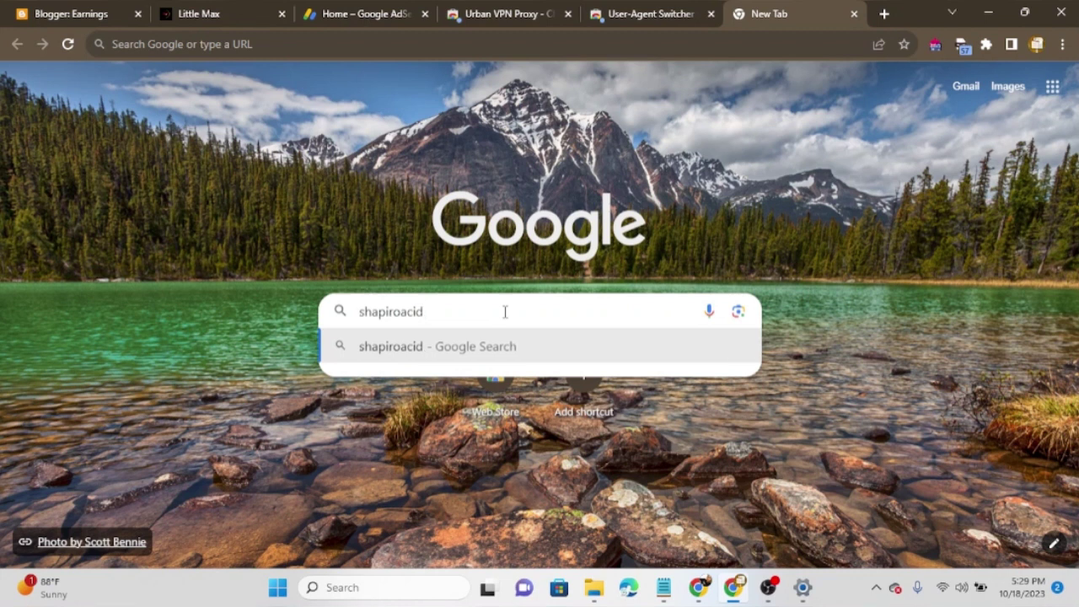
pyautogui.write('.co')
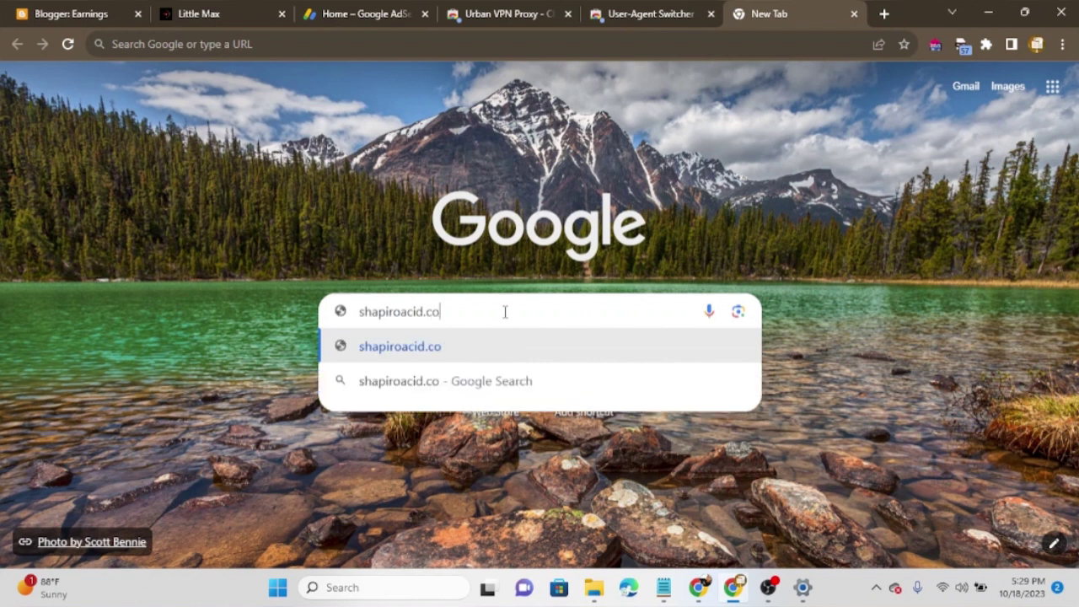
pyautogui.write('m')
pyautogui.press('Return')
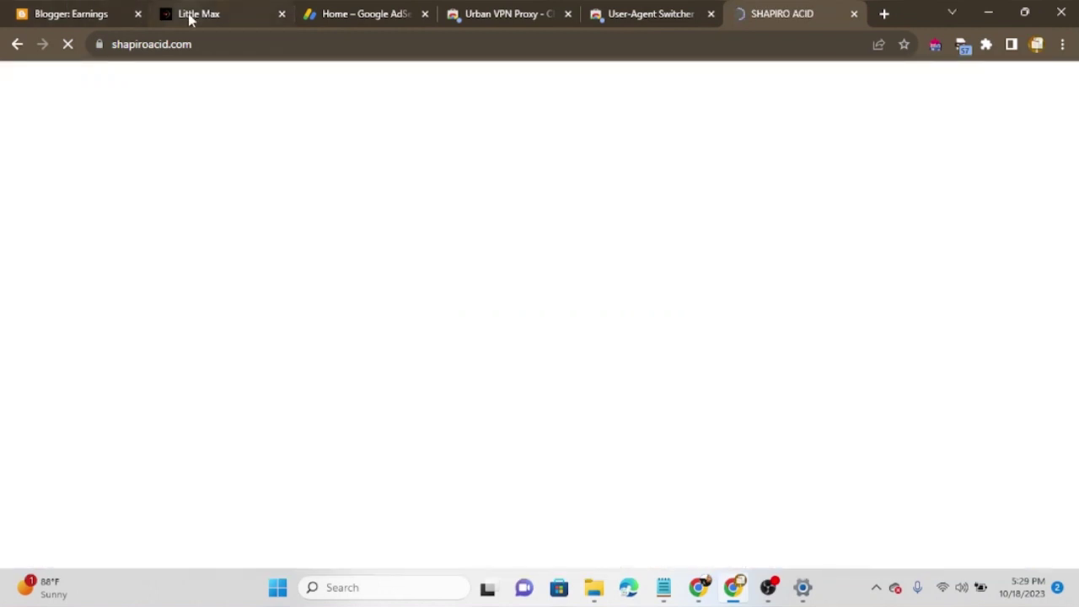
# Open the second contributor profile sharing the site's name, from the list at the end of the shapiroacid.com home page.
pyautogui.click(190, 18)
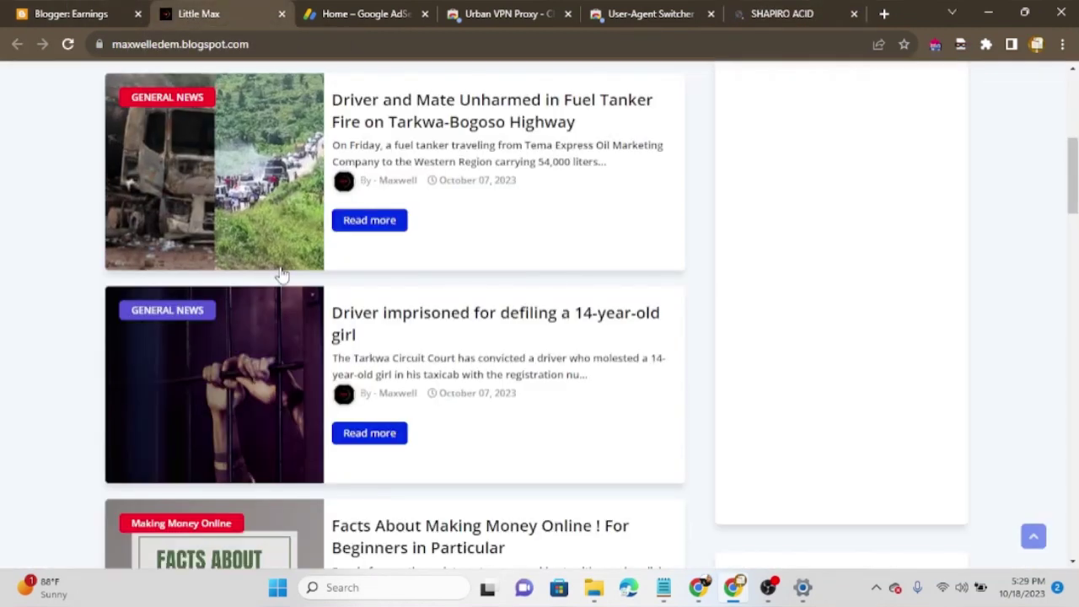
pyautogui.scroll(-5, 322, 371)
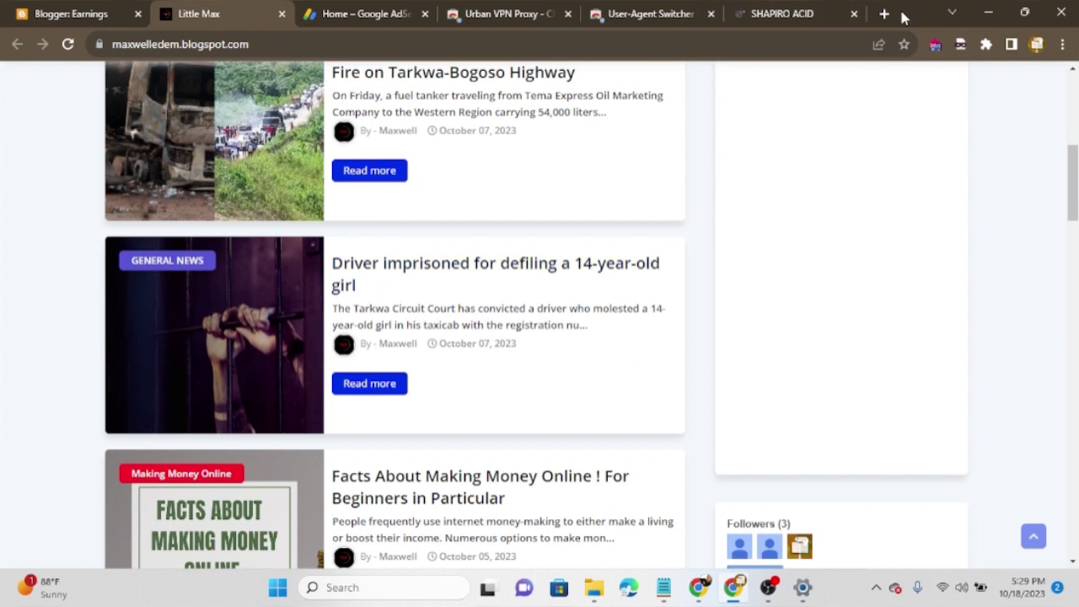
pyautogui.click(807, 8)
pyautogui.scroll(-10, 349, 374)
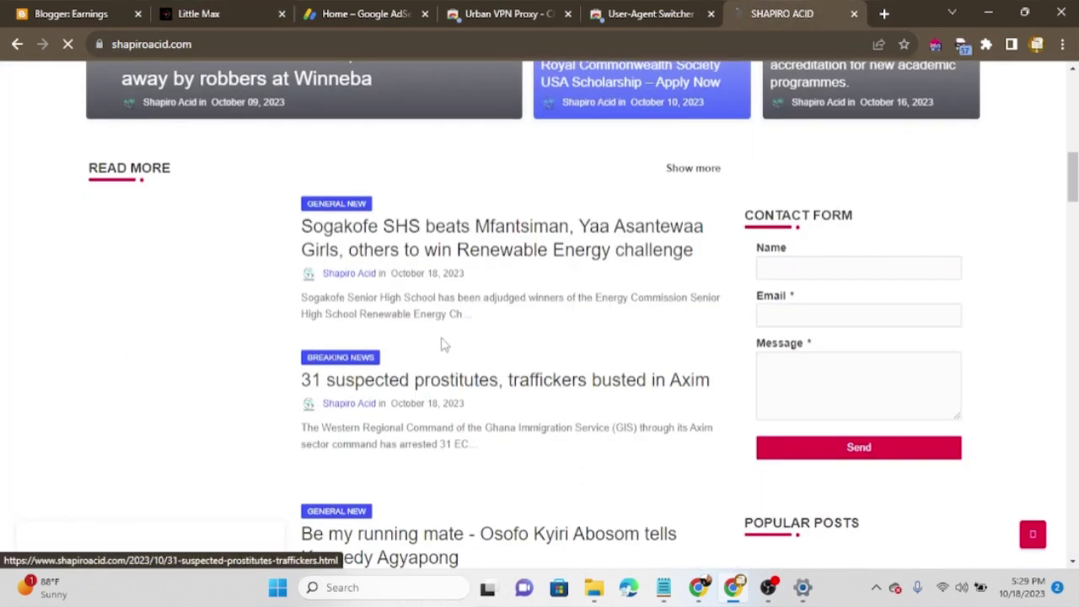
pyautogui.scroll(-12, 440, 342)
pyautogui.scroll(-15, 461, 302)
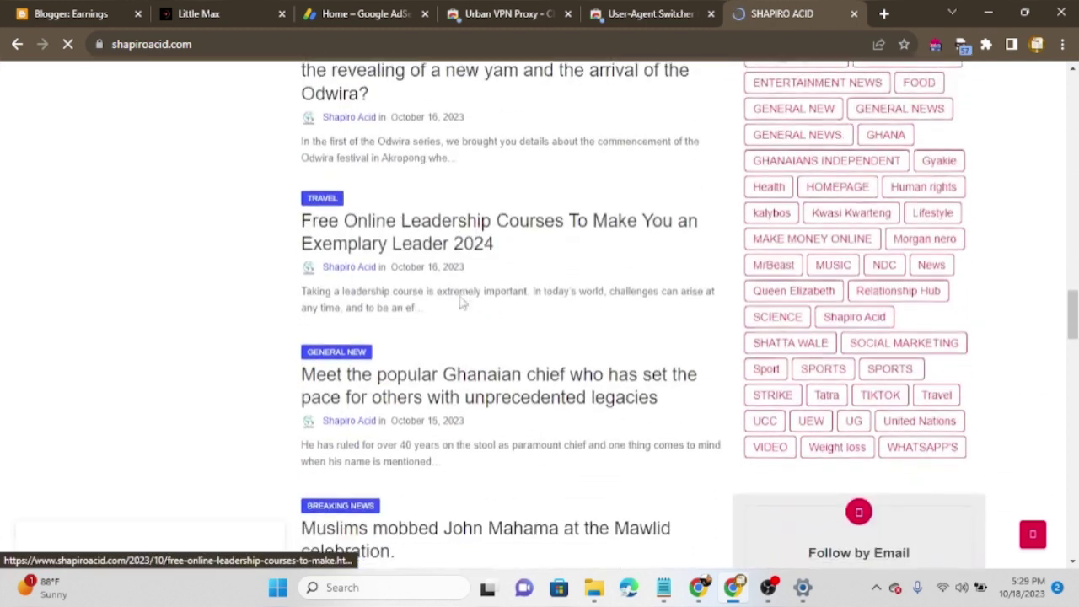
pyautogui.scroll(-8, 458, 300)
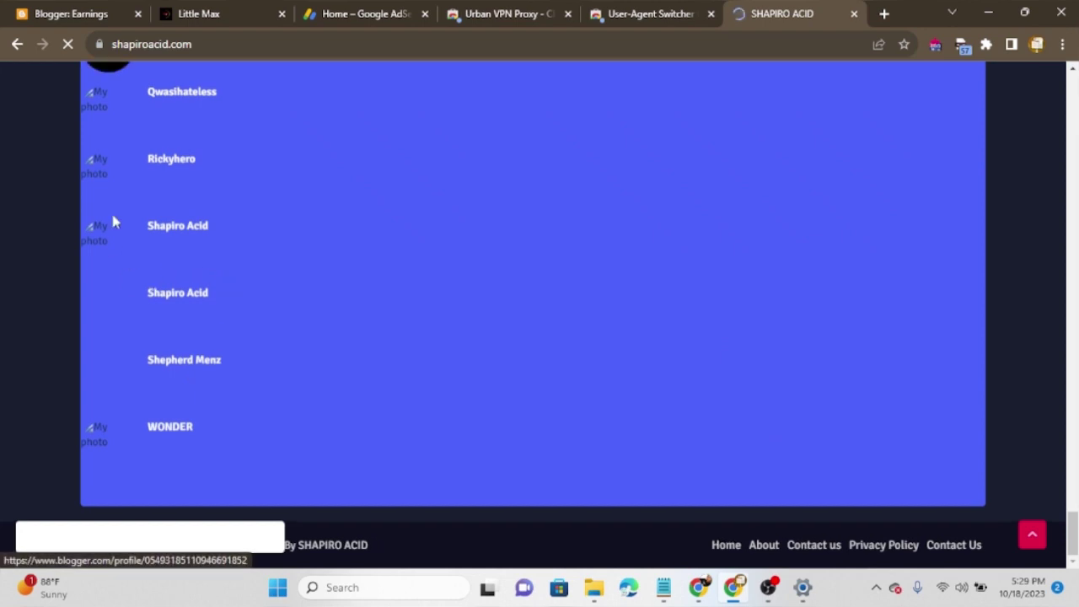
pyautogui.click(170, 299)
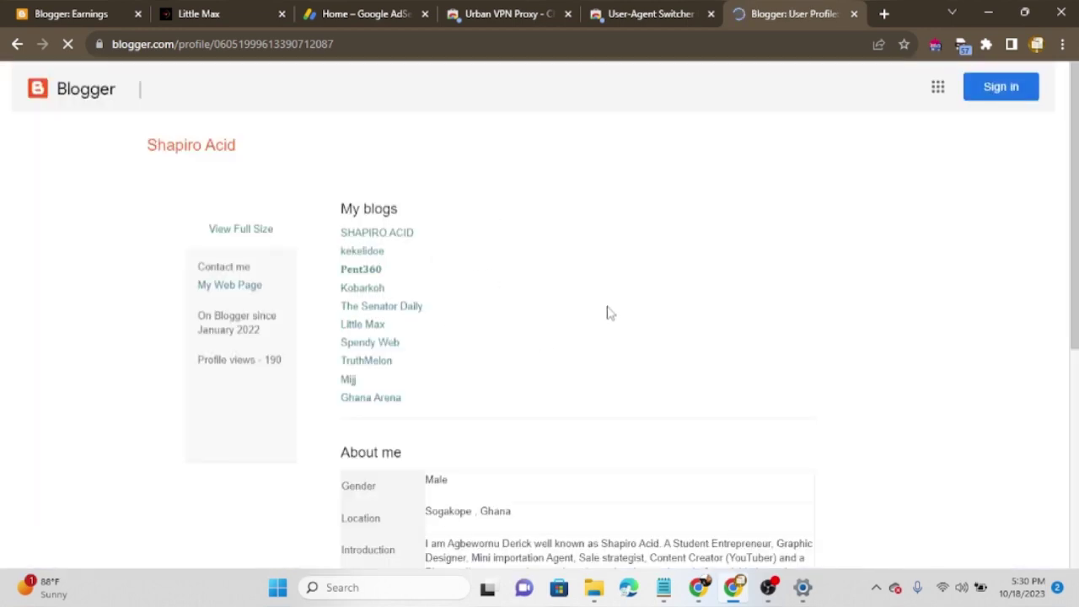
# Review the Blogger profile's details and open the Little Max blog from its list of blogs.
pyautogui.scroll(-4, 607, 313)
pyautogui.scroll(-1, 609, 315)
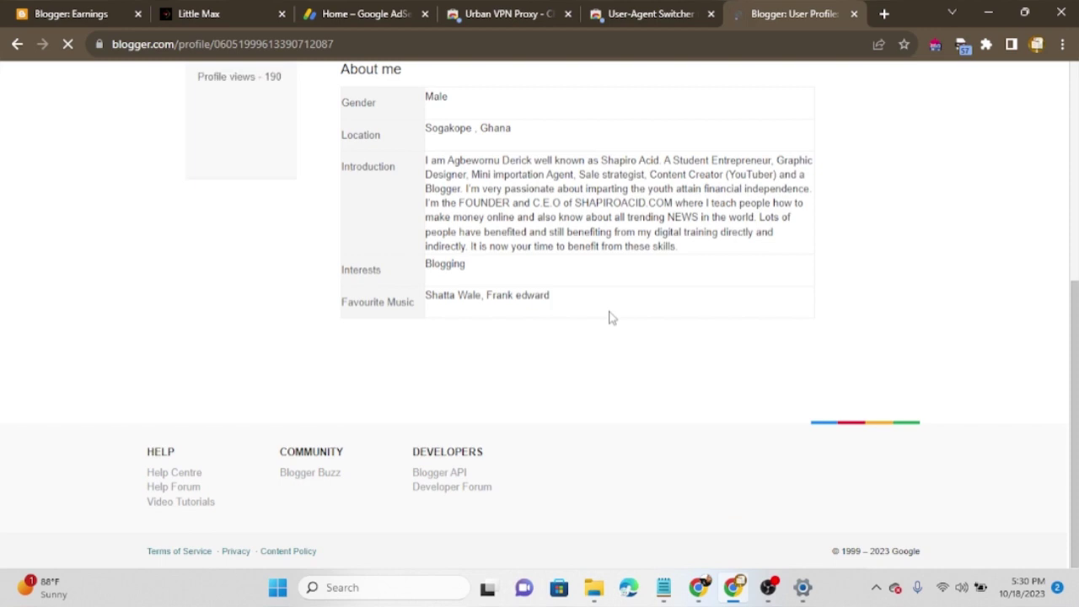
pyautogui.scroll(3, 609, 315)
pyautogui.scroll(2, 616, 322)
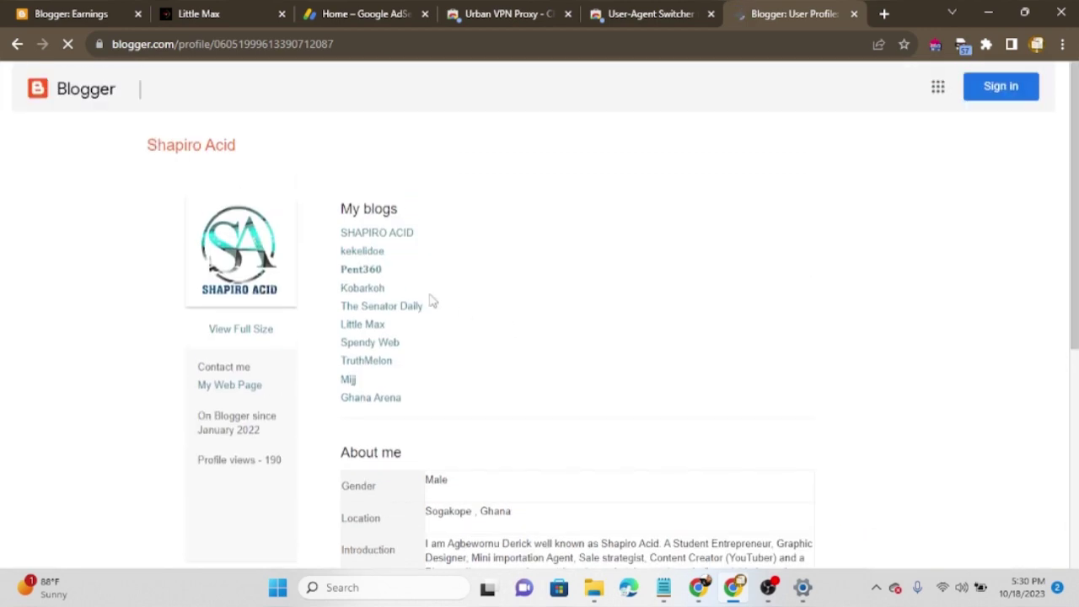
pyautogui.click(361, 324)
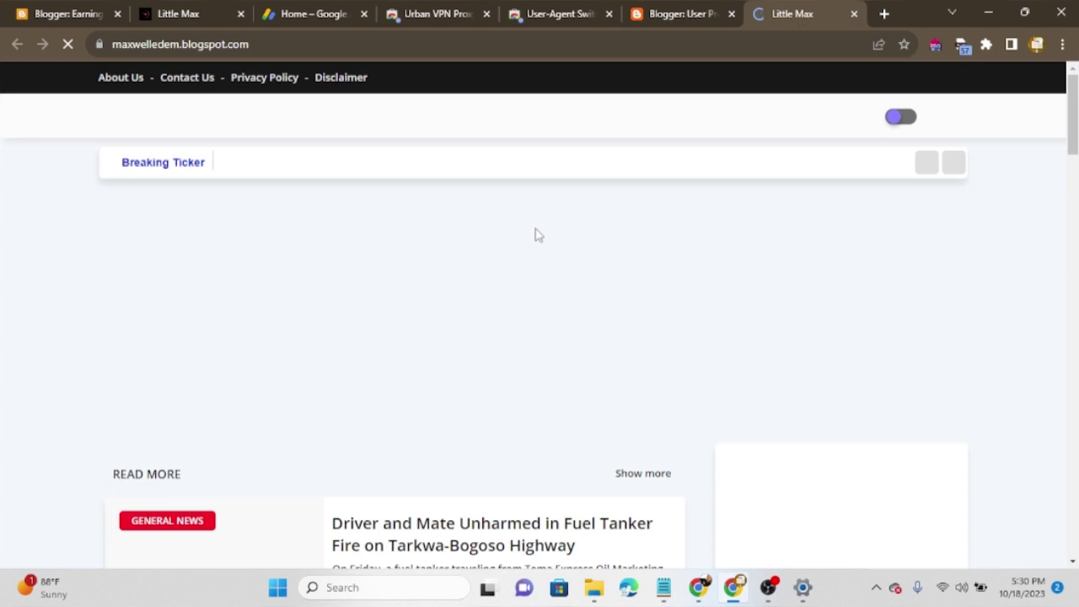
# Browse the posts and sidebar on the Little Max home page, and check today's estimated earnings in AdSense.
pyautogui.scroll(-5, 536, 236)
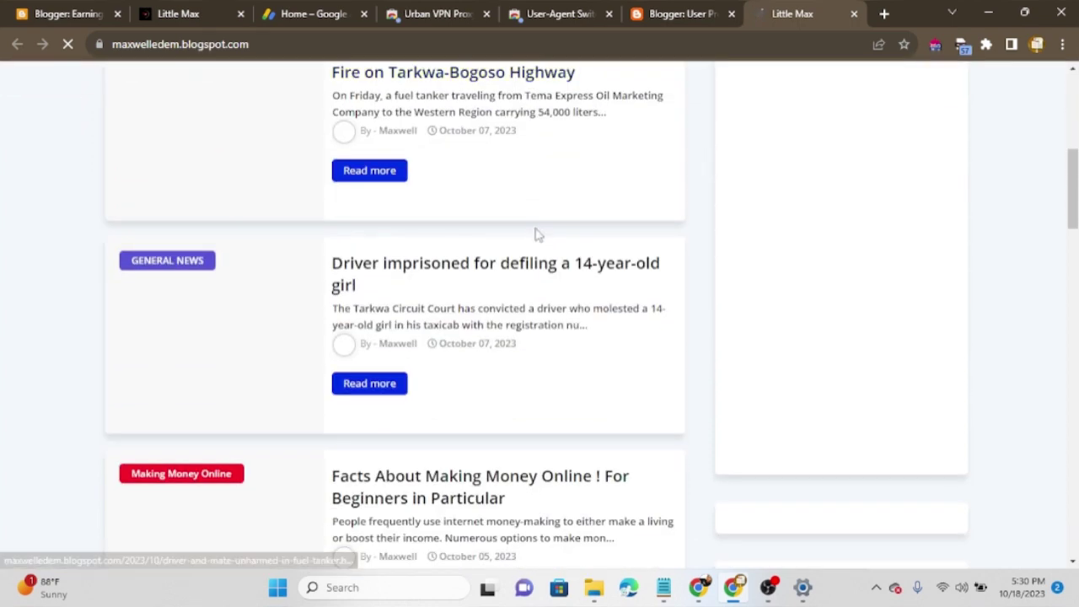
pyautogui.scroll(-3, 536, 236)
pyautogui.click(331, 10)
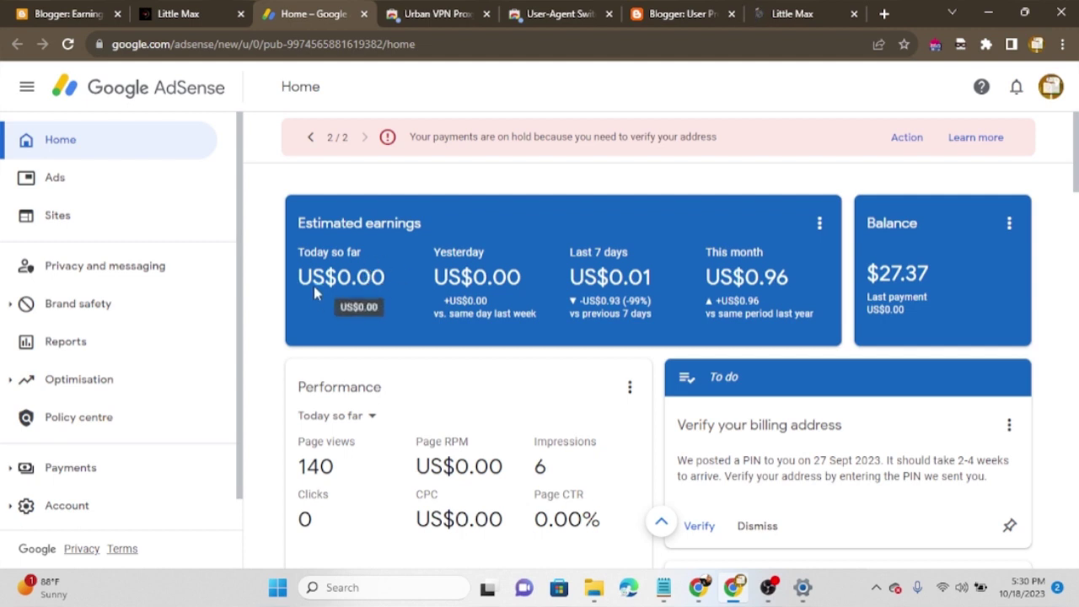
pyautogui.click(764, 13)
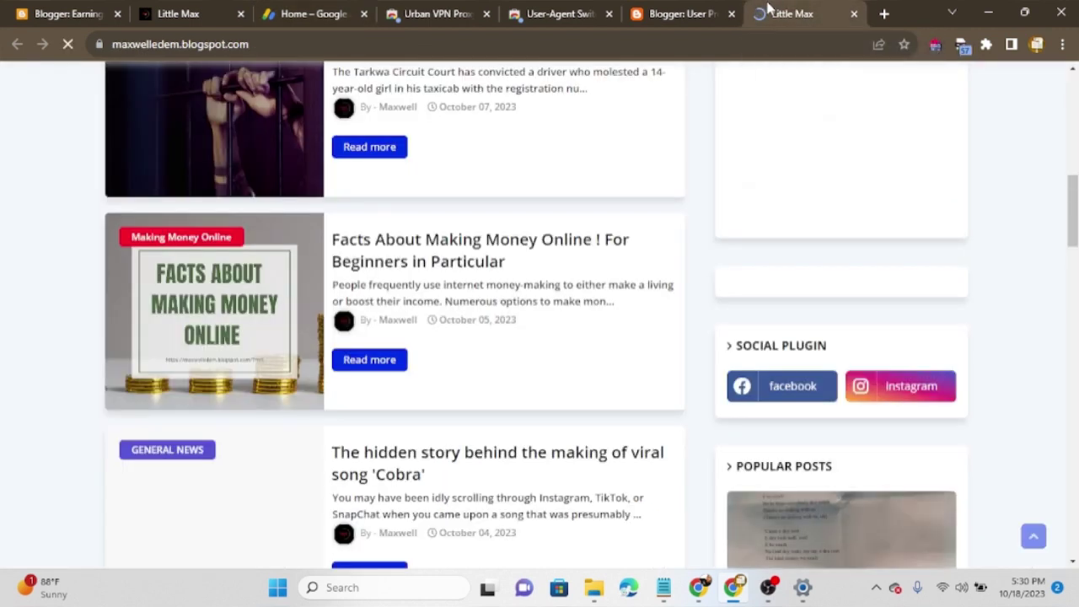
pyautogui.scroll(4, 475, 344)
pyautogui.scroll(-10, 480, 330)
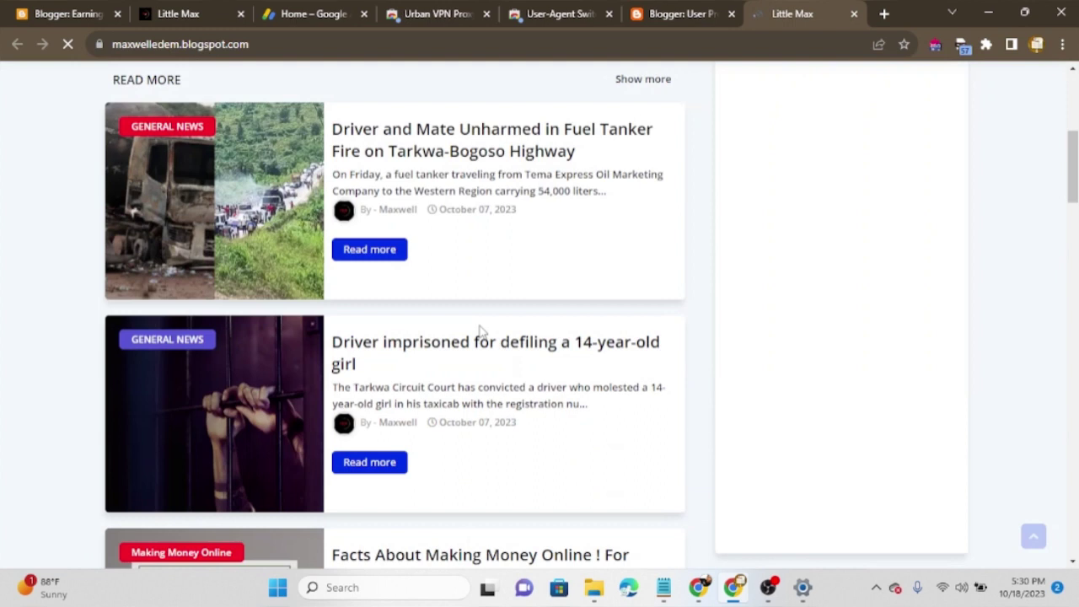
pyautogui.scroll(-6, 463, 288)
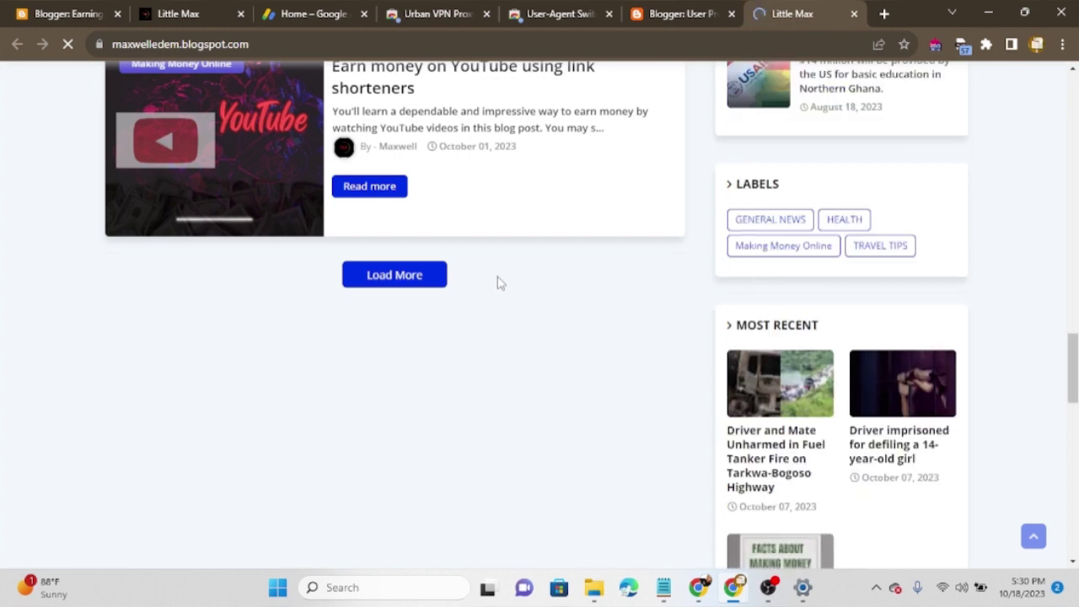
pyautogui.scroll(1, 556, 359)
pyautogui.scroll(13, 556, 358)
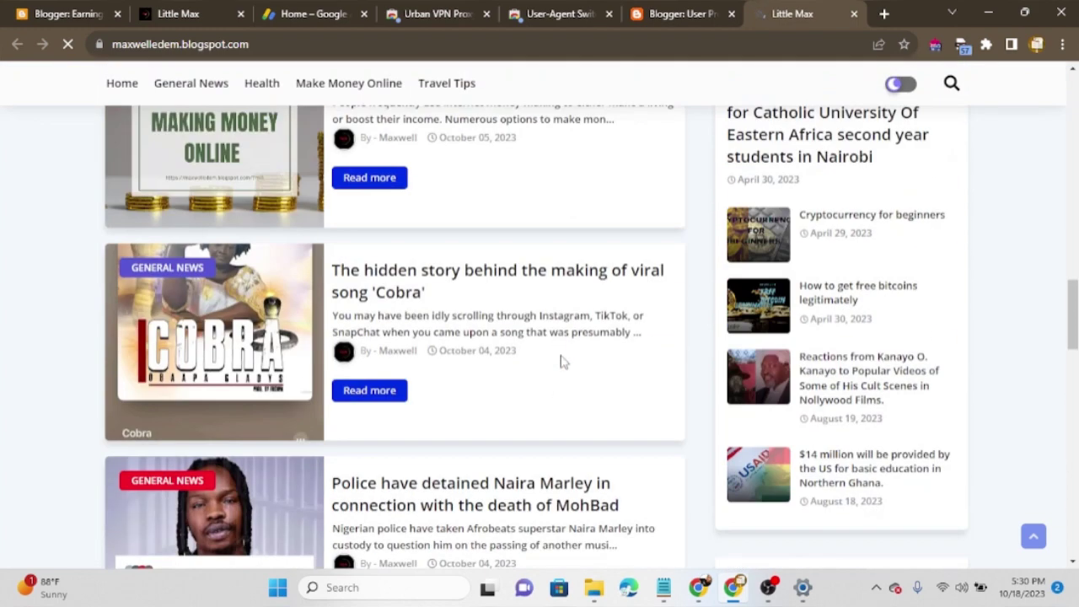
pyautogui.scroll(3, 533, 320)
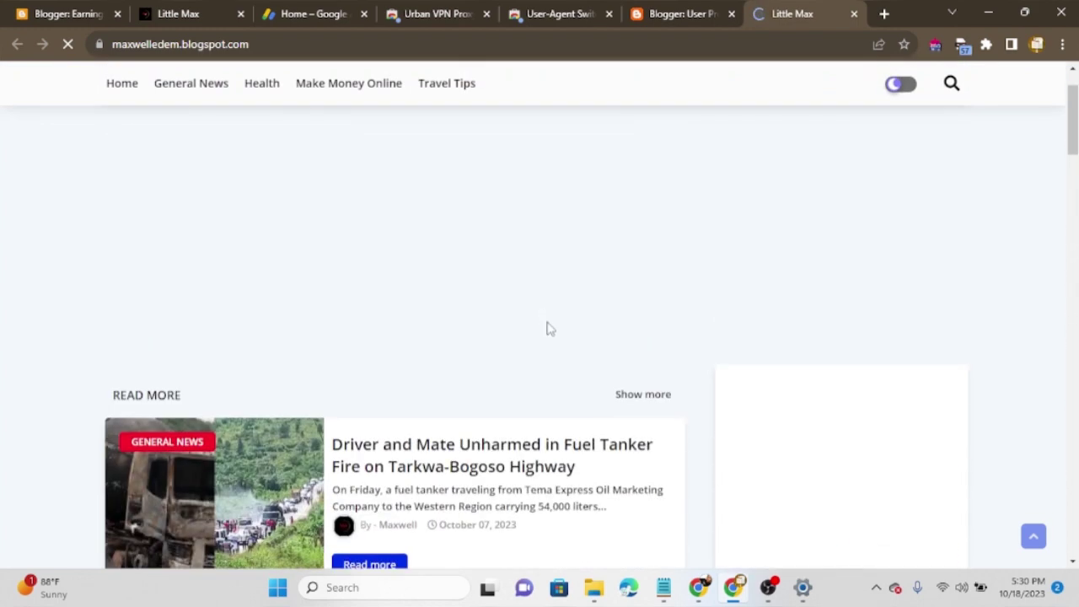
# Open the fuel tanker fire, imprisoned driver and Facts About Making Money Online posts in separate new tabs.
pyautogui.scroll(-4, 548, 329)
pyautogui.rightClick(407, 137)
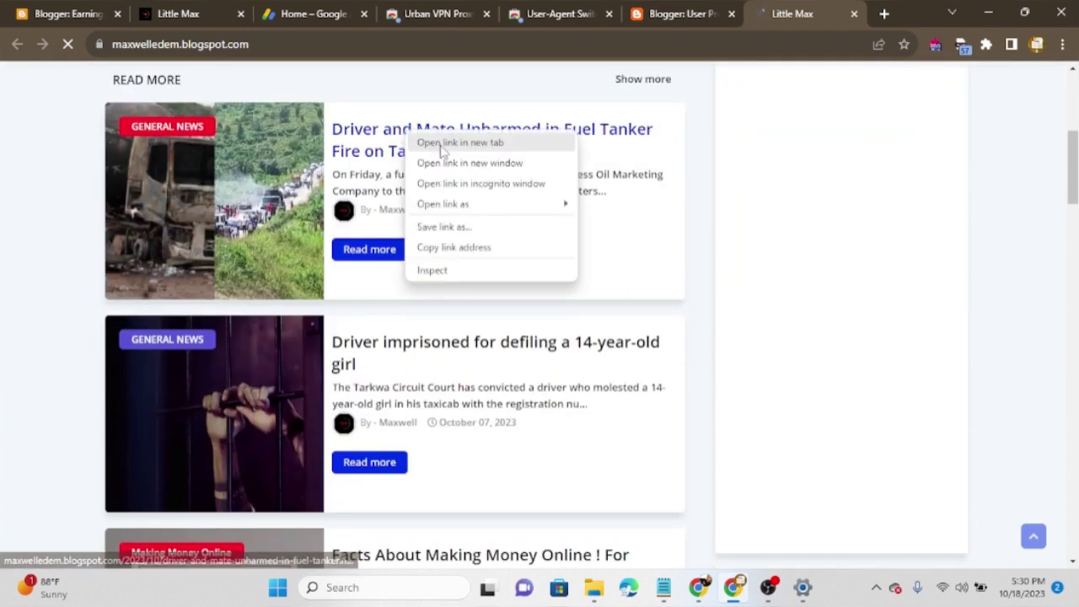
pyautogui.click(441, 145)
pyautogui.scroll(-3, 391, 179)
pyautogui.rightClick(391, 114)
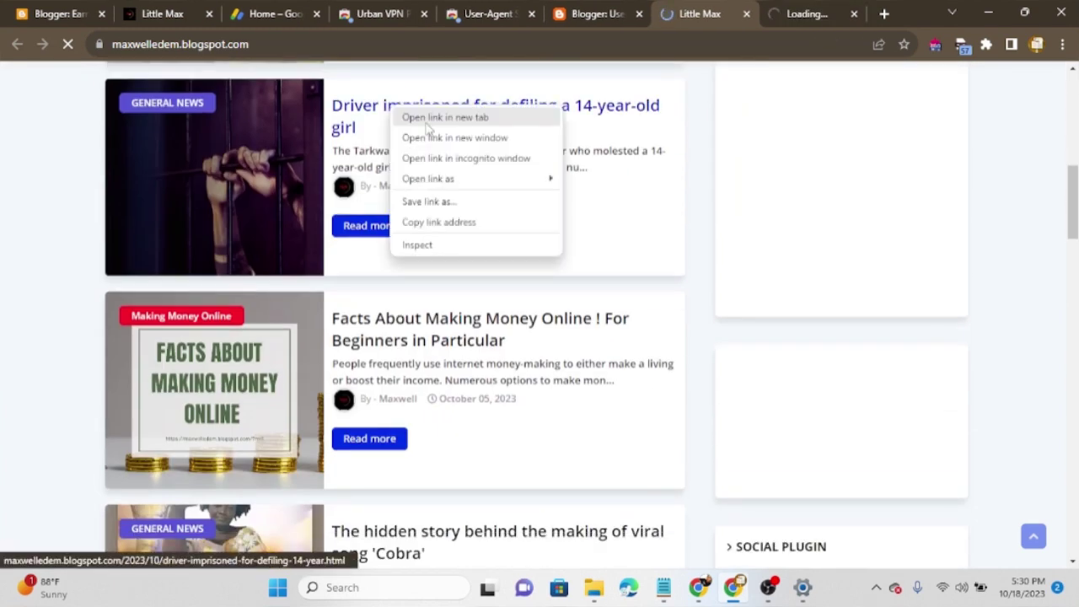
pyautogui.click(429, 123)
pyautogui.rightClick(425, 329)
pyautogui.click(450, 337)
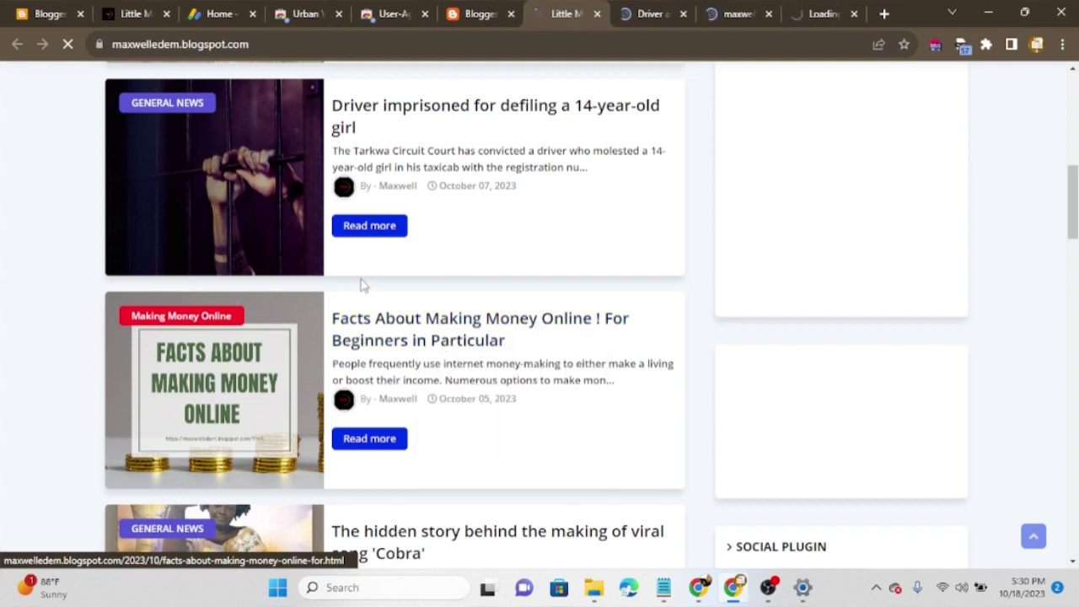
# Open the posts about the viral song 'Cobra' and the Naira Marley detention in separate new tabs.
pyautogui.scroll(-3, 396, 278)
pyautogui.rightClick(429, 301)
pyautogui.click(460, 309)
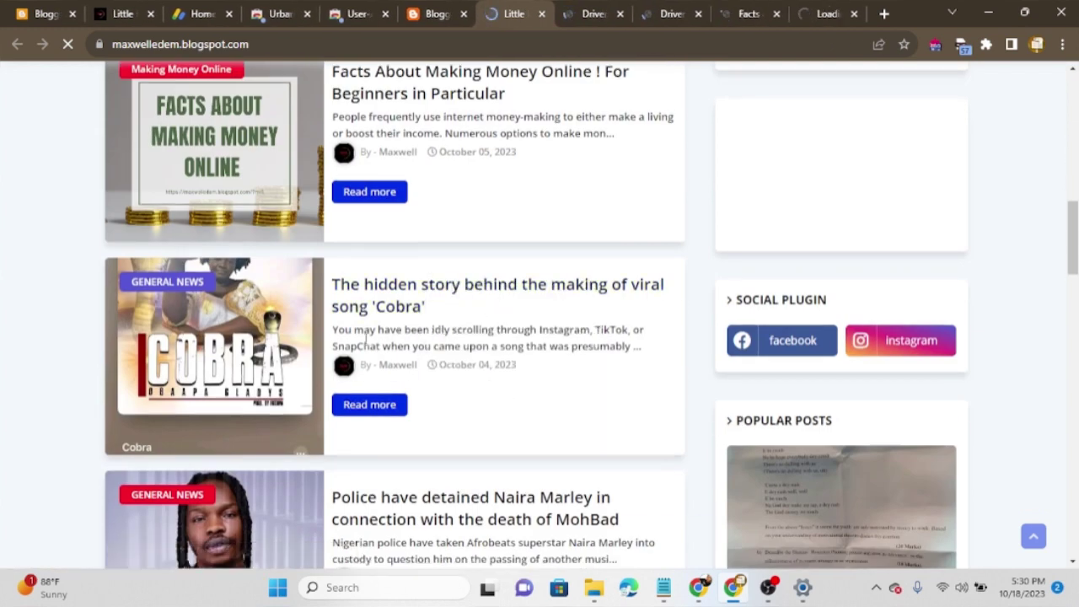
pyautogui.scroll(-3, 459, 313)
pyautogui.rightClick(376, 285)
pyautogui.click(417, 296)
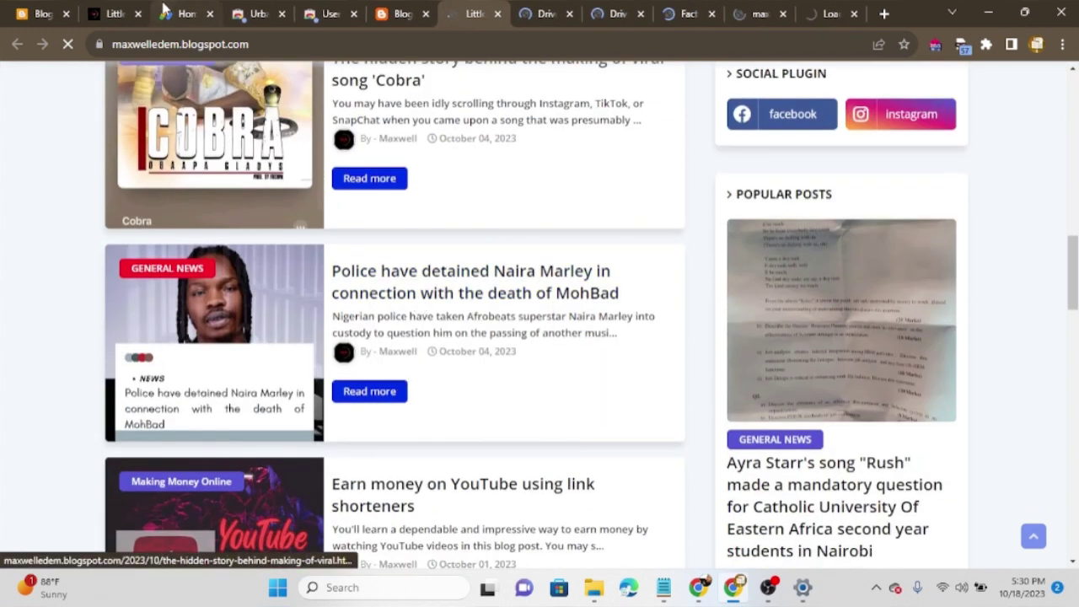
# Examine today's page views on the performance card of the AdSense home page.
pyautogui.click(174, 15)
pyautogui.scroll(-2, 337, 463)
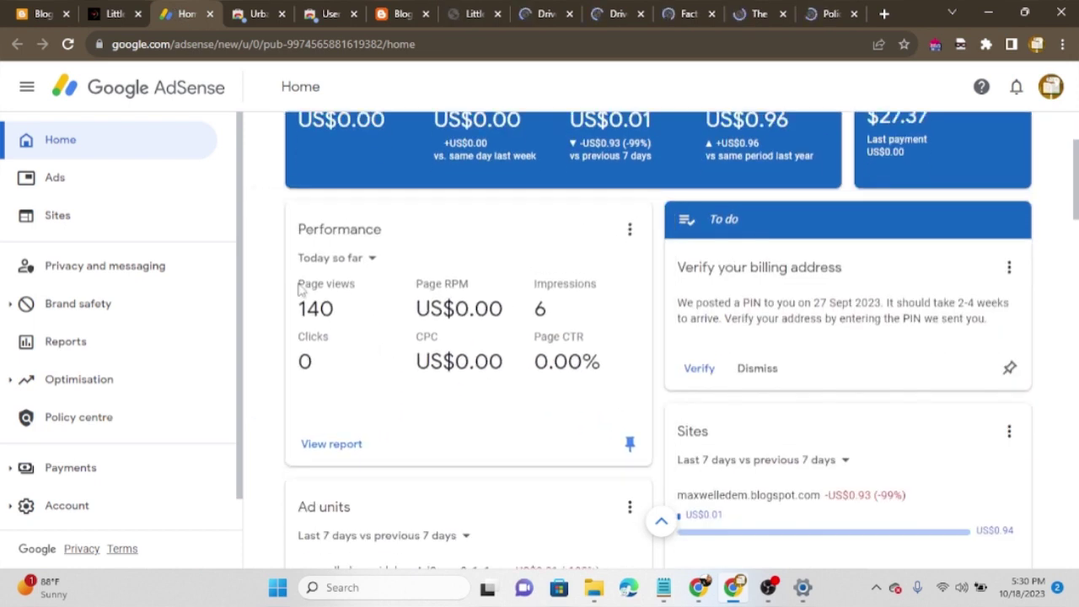
pyautogui.moveTo(318, 301)
pyautogui.mouseDown()
pyautogui.moveTo(350, 324)
pyautogui.moveTo(318, 300)
pyautogui.mouseUp()
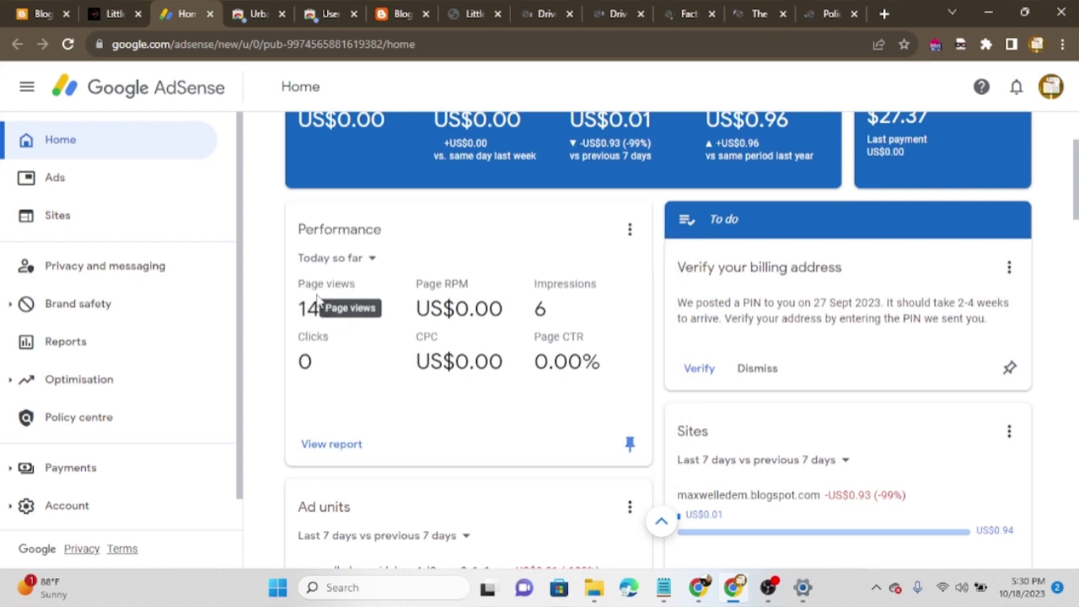
# Open the "Earn money on YouTube using link shorteners" post in a new tab and view the fuel tanker fire post.
pyautogui.click(475, 14)
pyautogui.scroll(-3, 444, 343)
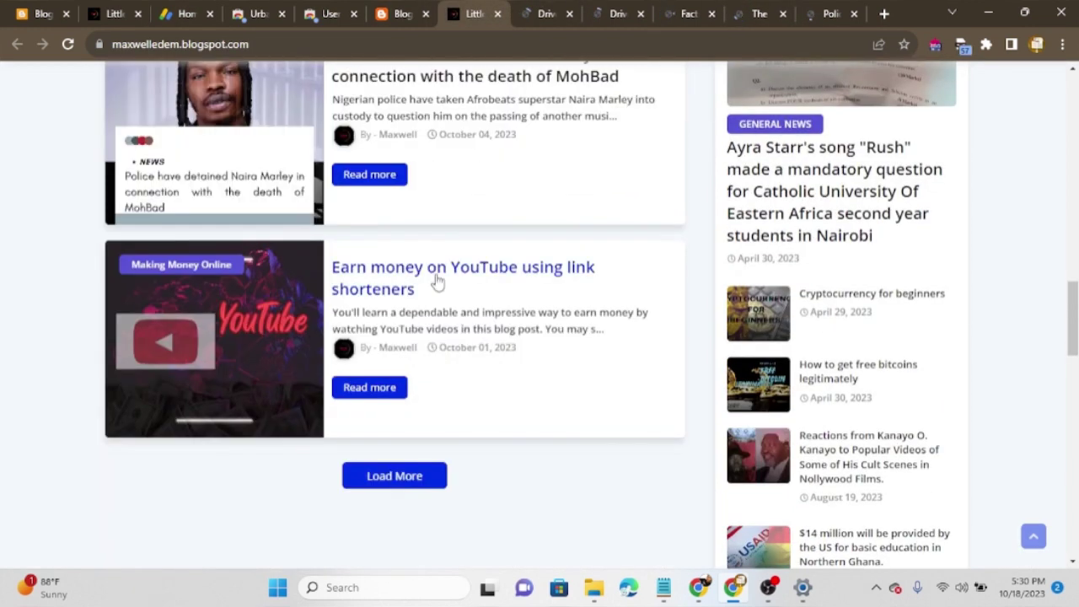
pyautogui.rightClick(431, 272)
pyautogui.click(458, 280)
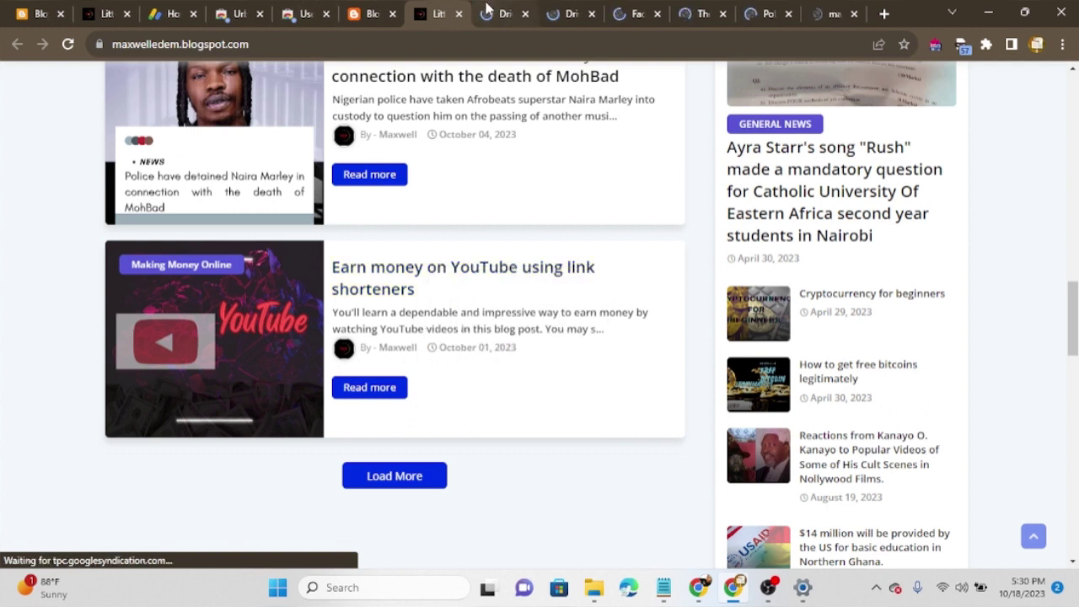
pyautogui.click(482, 11)
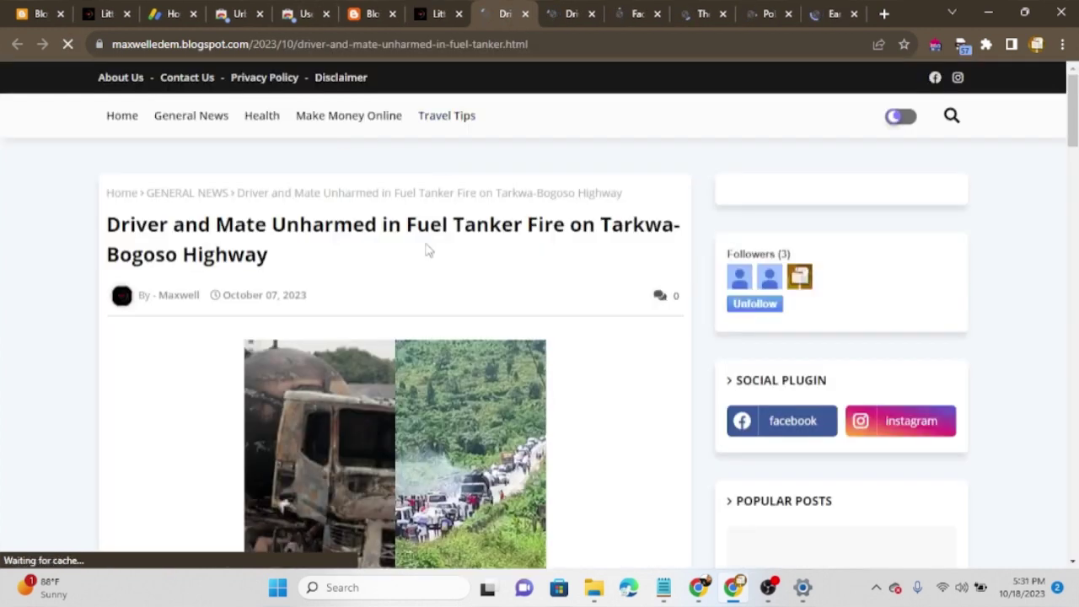
# Look through the fuel tanker fire post down to its comment section and check today's performance figures in AdSense.
pyautogui.scroll(-5, 428, 248)
pyautogui.scroll(-10, 425, 245)
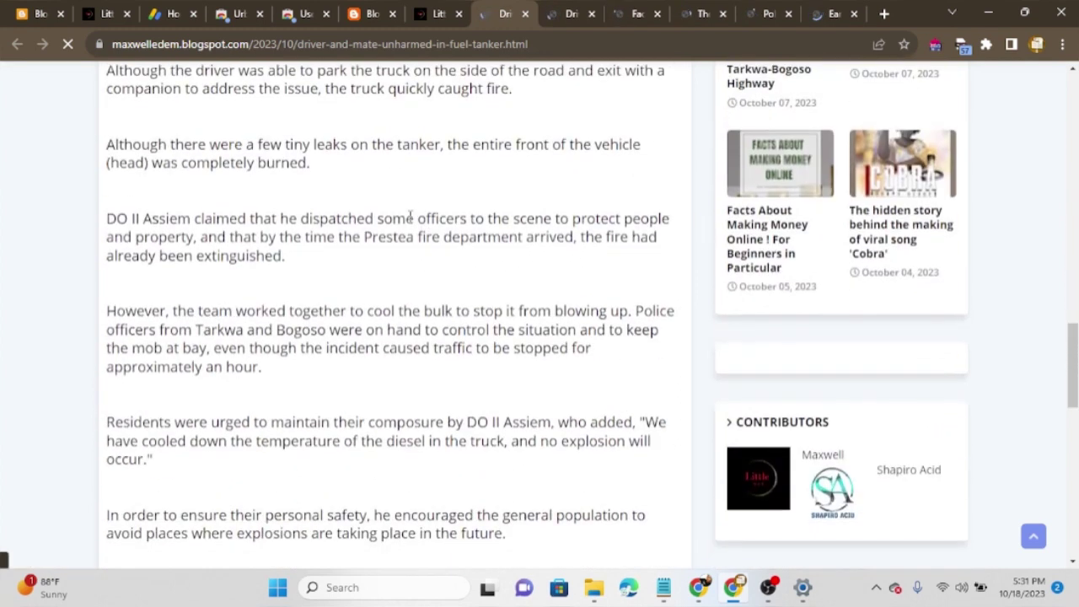
pyautogui.scroll(-10, 411, 216)
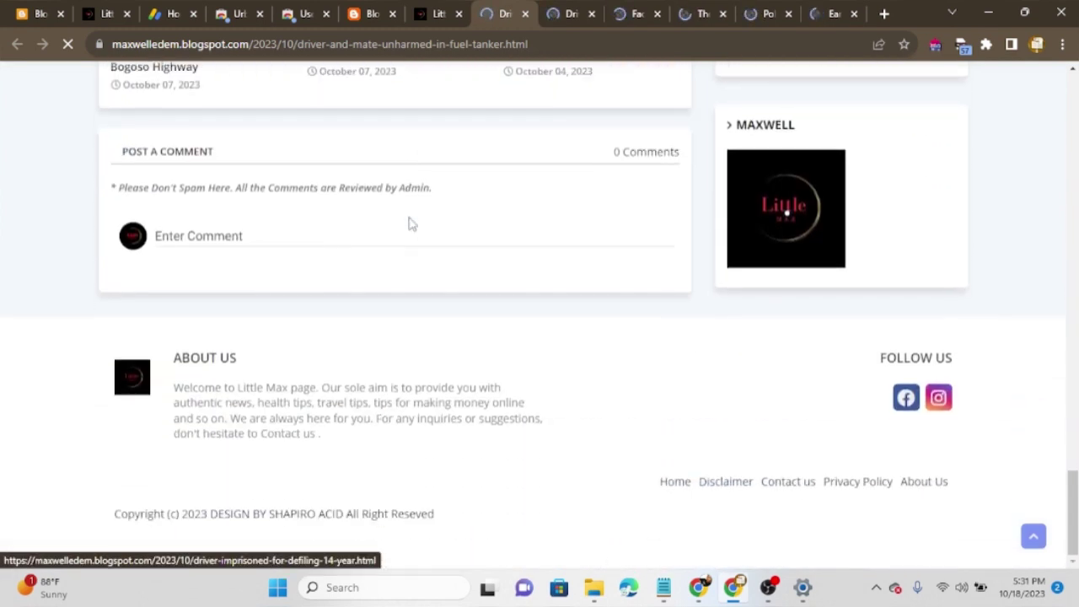
pyautogui.scroll(10, 411, 221)
pyautogui.scroll(8, 410, 221)
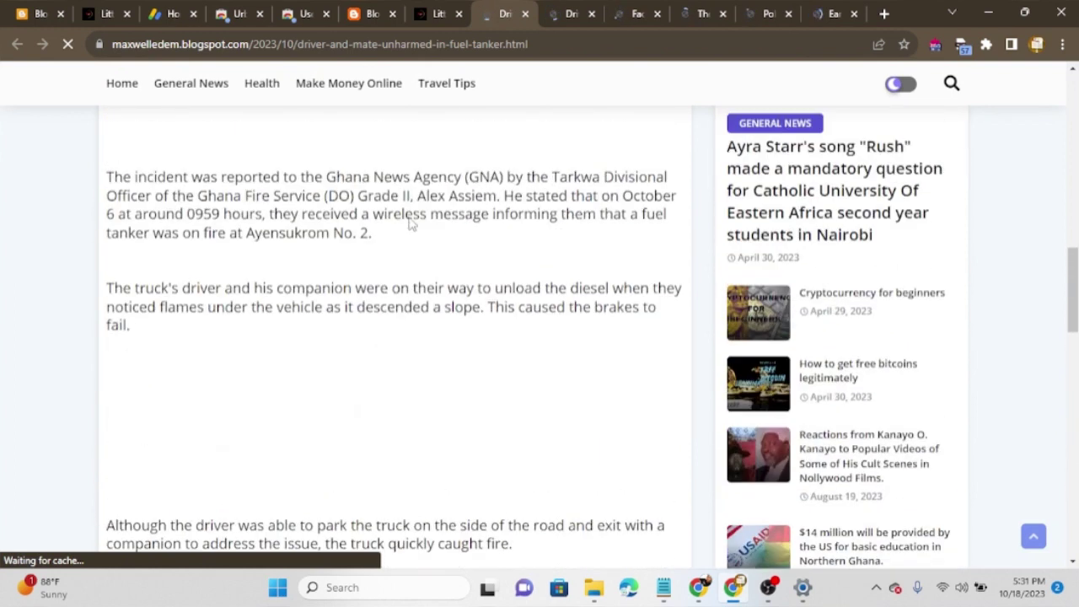
pyautogui.click(173, 13)
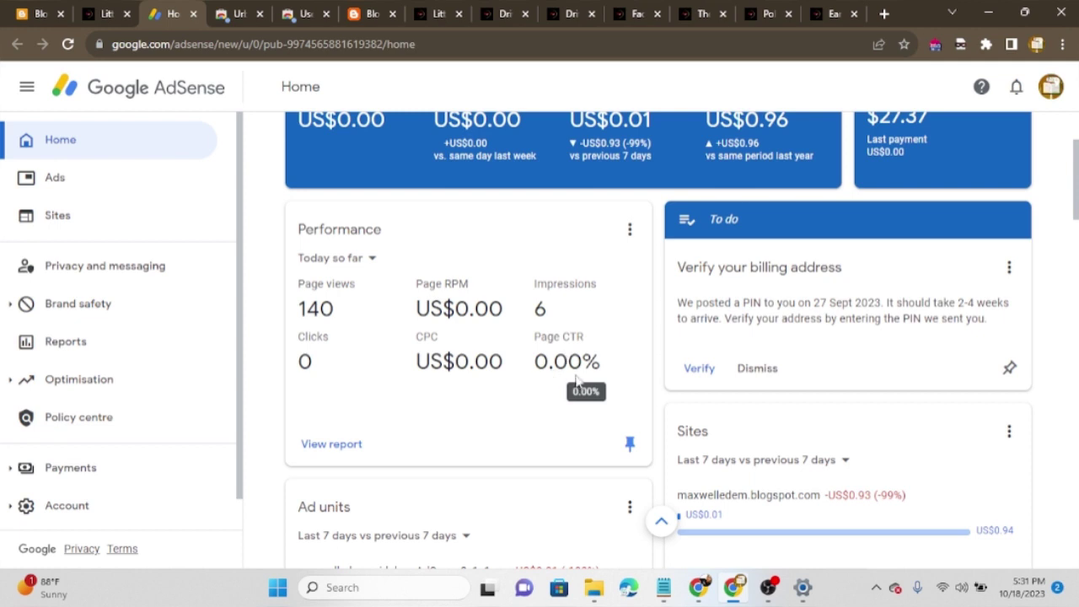
# Return to the fuel tanker fire post, look through it fully and open a suggested related post from it.
pyautogui.click(422, 14)
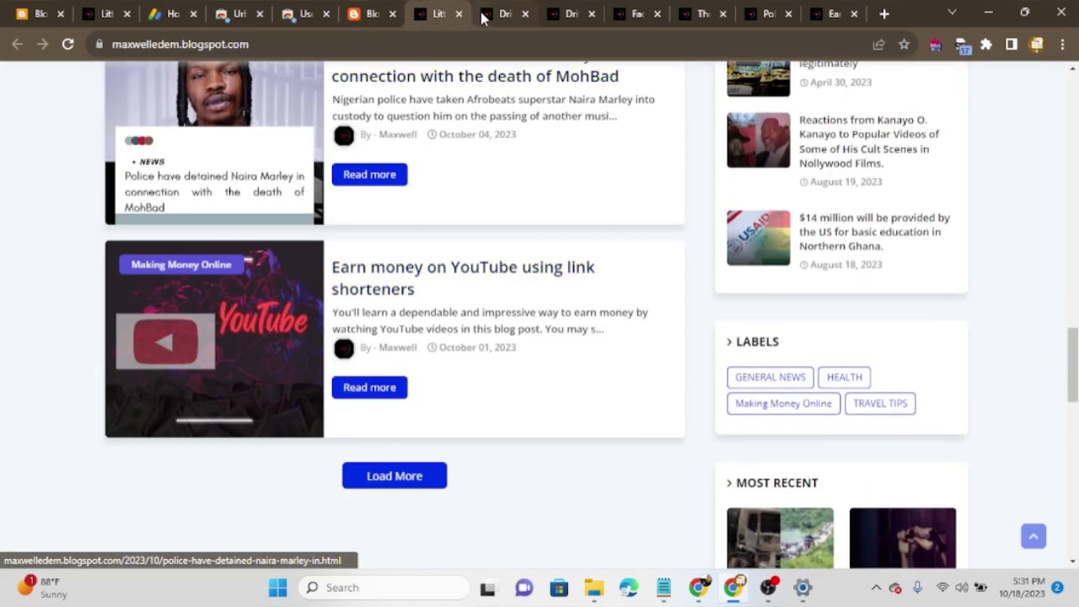
pyautogui.click(483, 17)
pyautogui.scroll(-15, 368, 342)
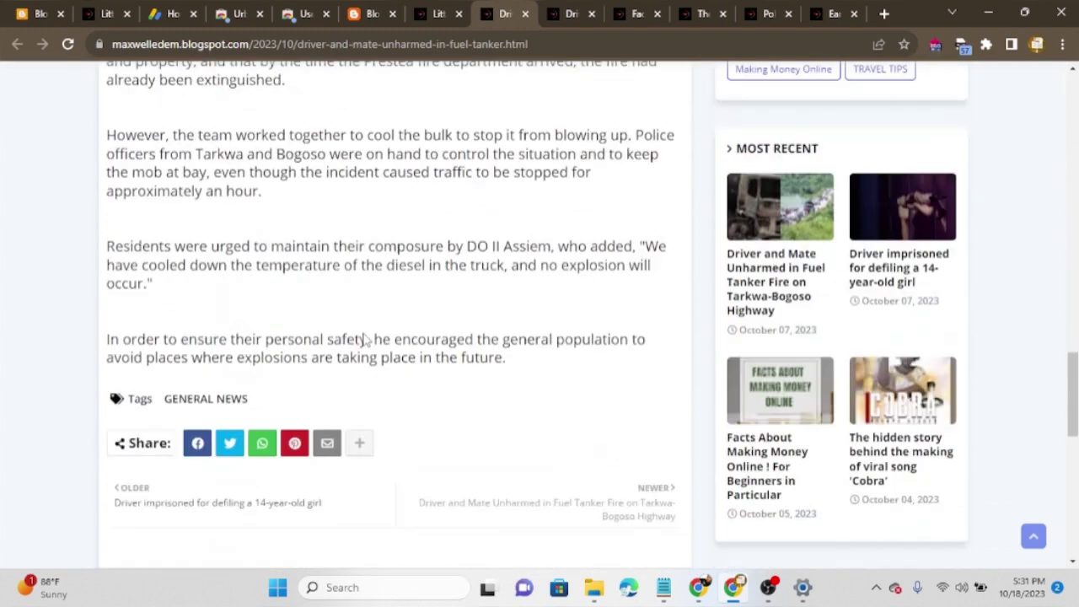
pyautogui.scroll(-9, 365, 338)
pyautogui.scroll(20, 365, 339)
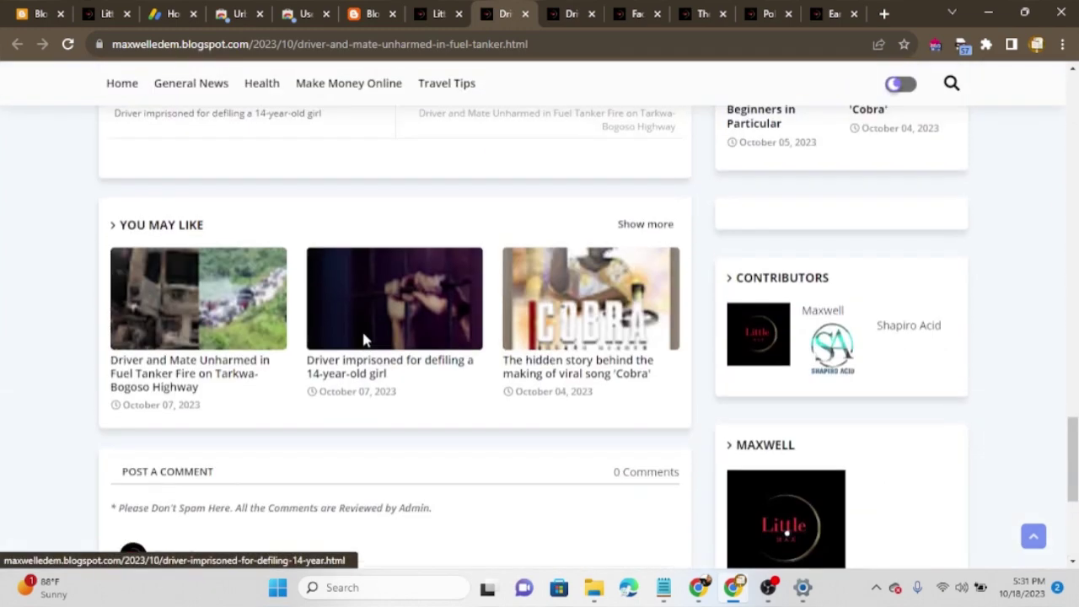
pyautogui.scroll(5, 365, 339)
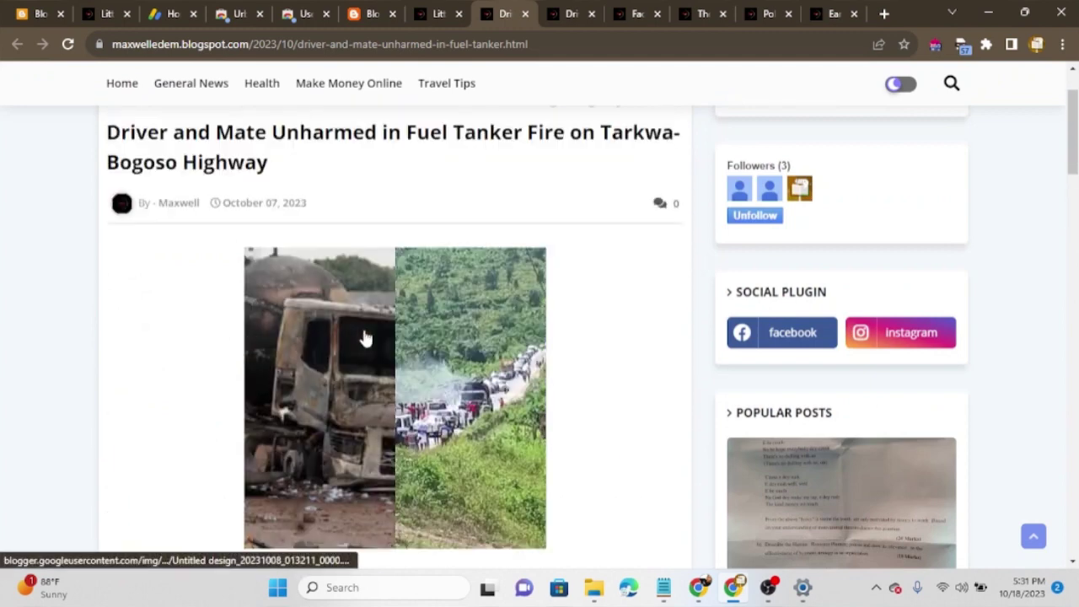
pyautogui.scroll(-10, 365, 337)
pyautogui.scroll(-10, 365, 337)
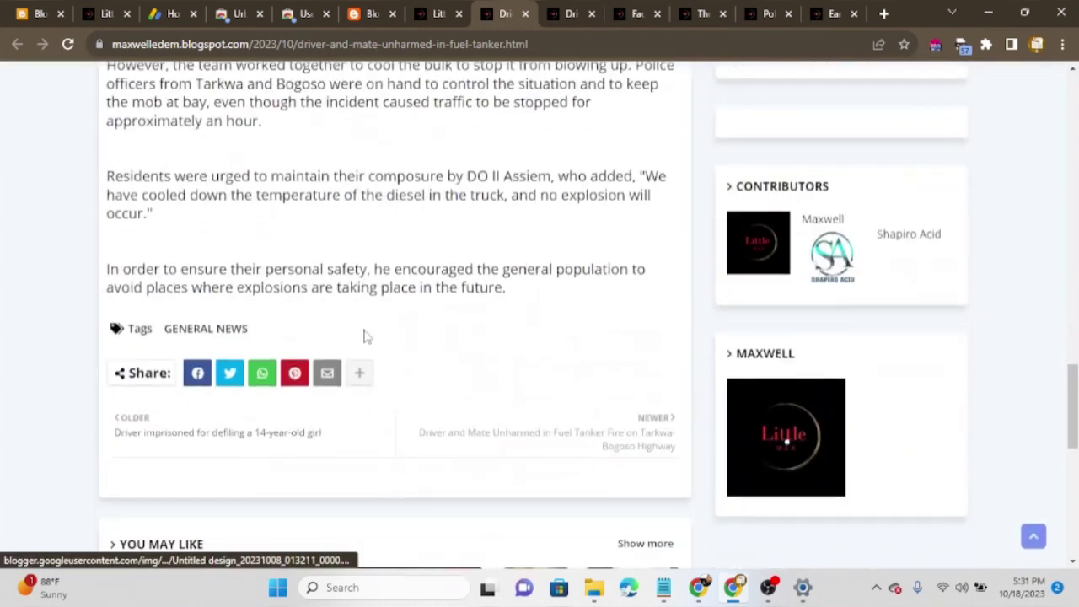
pyautogui.click(428, 326)
# View the imprisoned driver post down to its related posts and open the suggested post about the viral song 'Cobra'.
pyautogui.click(566, 13)
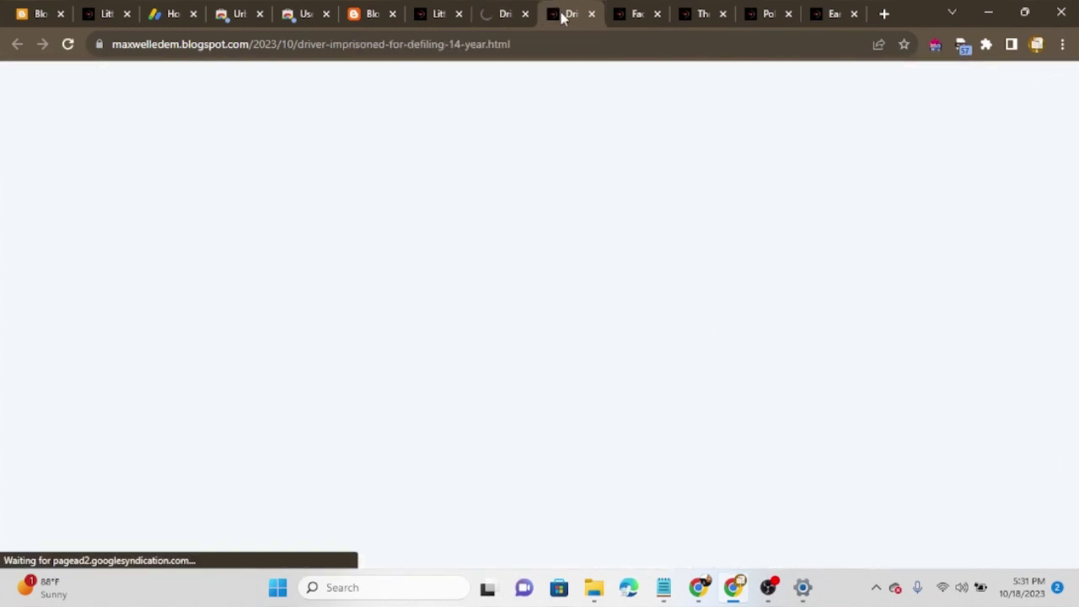
pyautogui.scroll(-10, 345, 251)
pyautogui.scroll(-15, 345, 250)
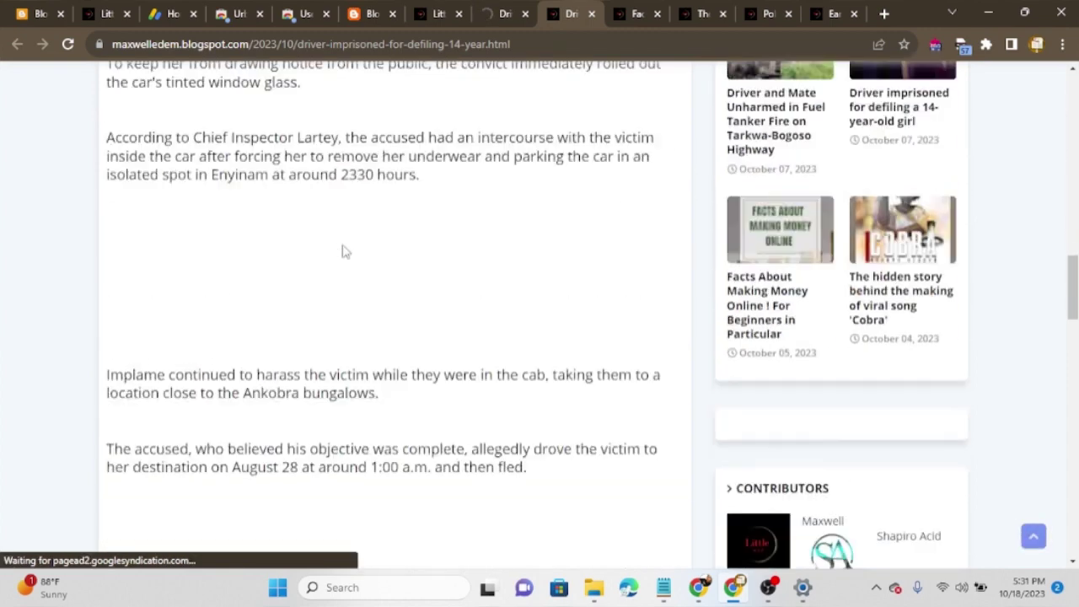
pyautogui.scroll(-5, 345, 250)
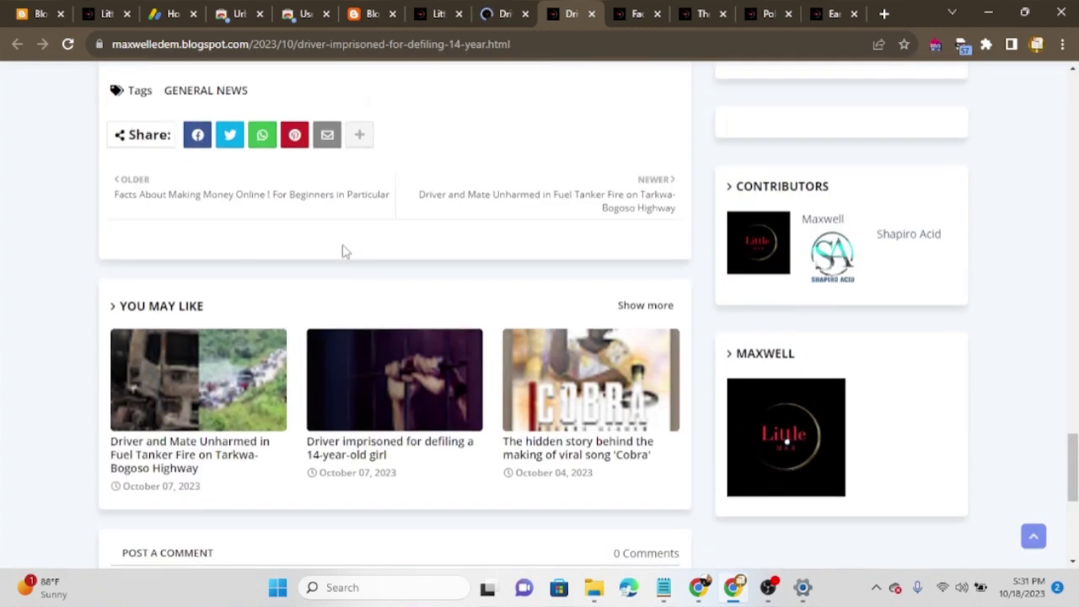
pyautogui.click(571, 195)
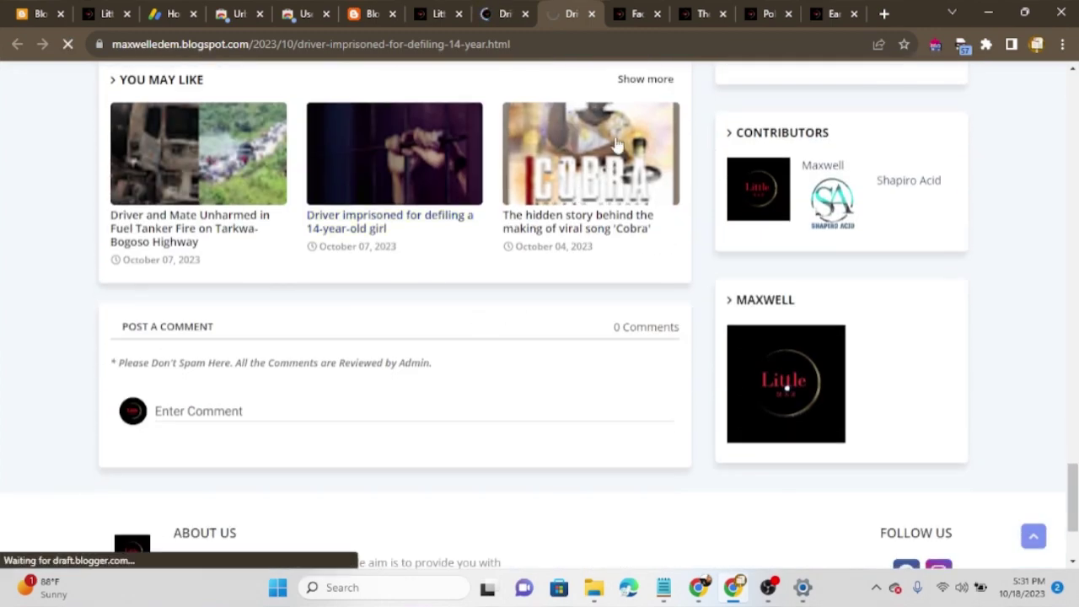
# Look through the whole Facts About Making Money Online post, down to its page footer.
pyautogui.click(633, 12)
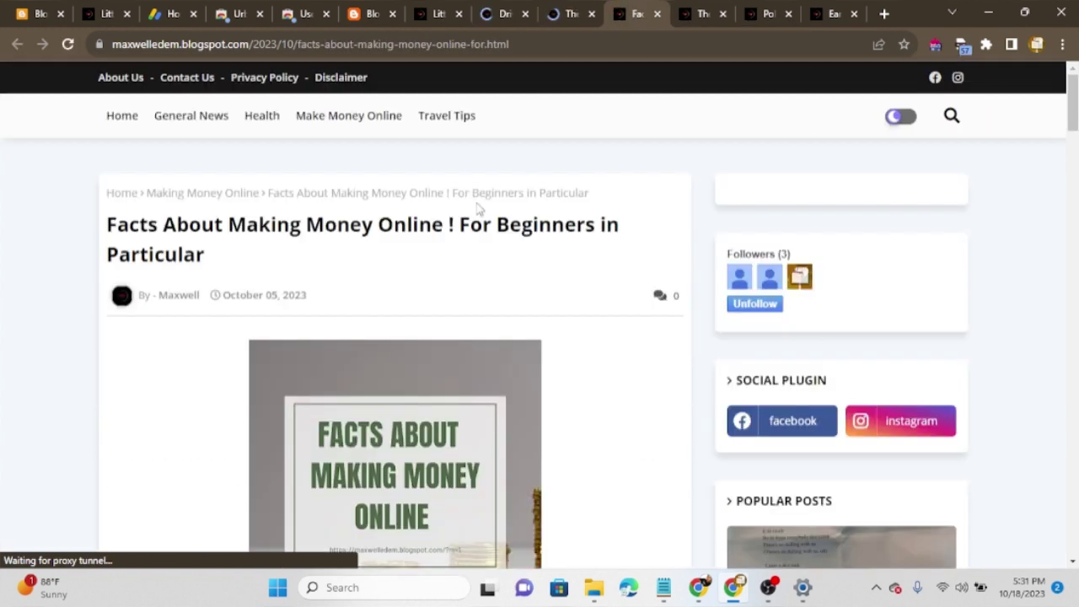
pyautogui.scroll(-20, 468, 218)
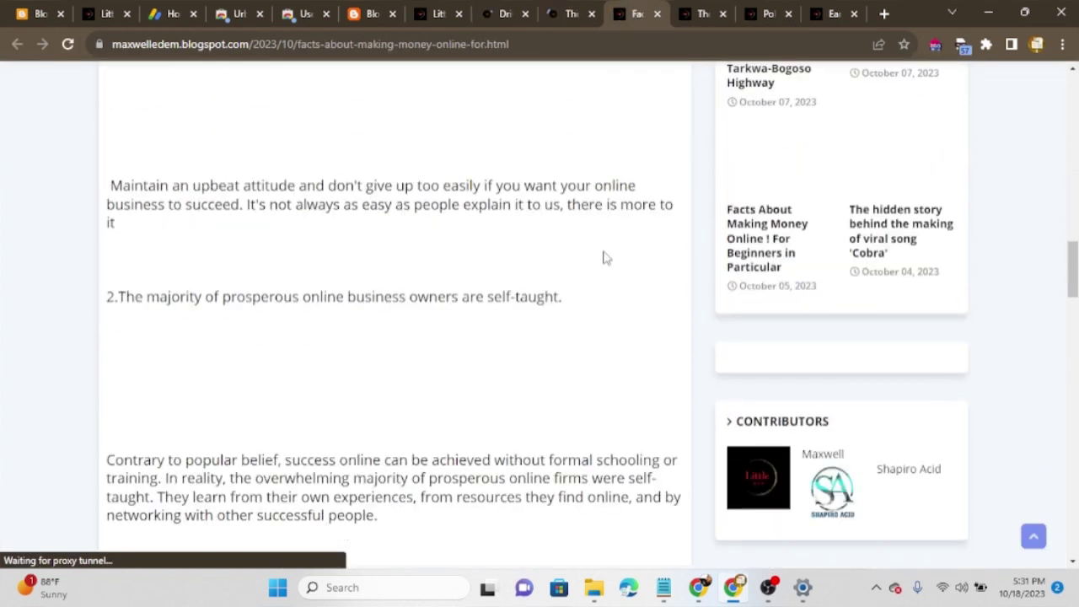
pyautogui.scroll(-20, 603, 258)
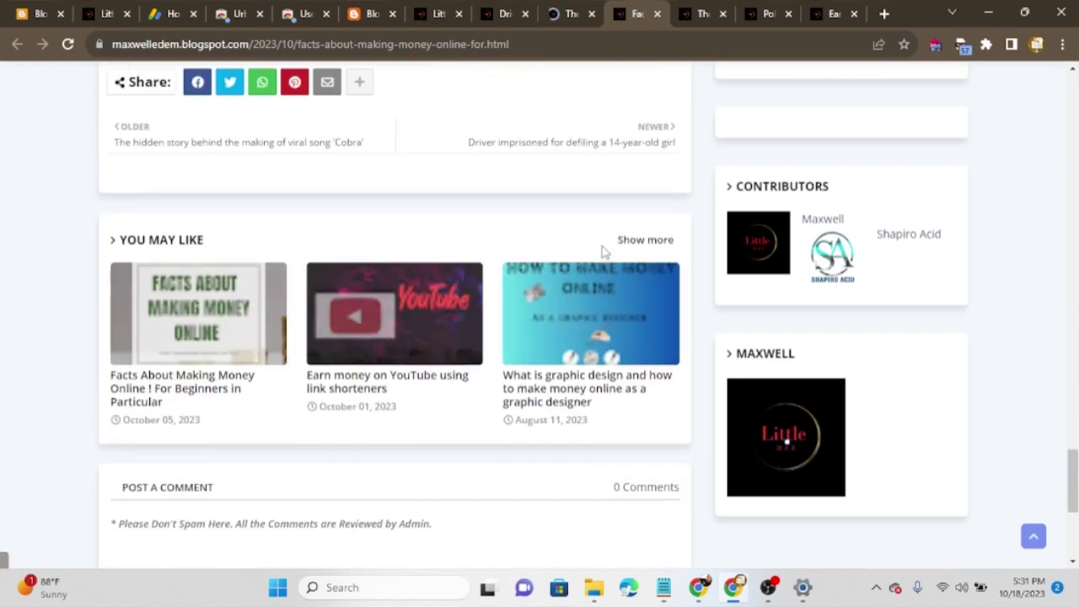
pyautogui.scroll(20, 609, 266)
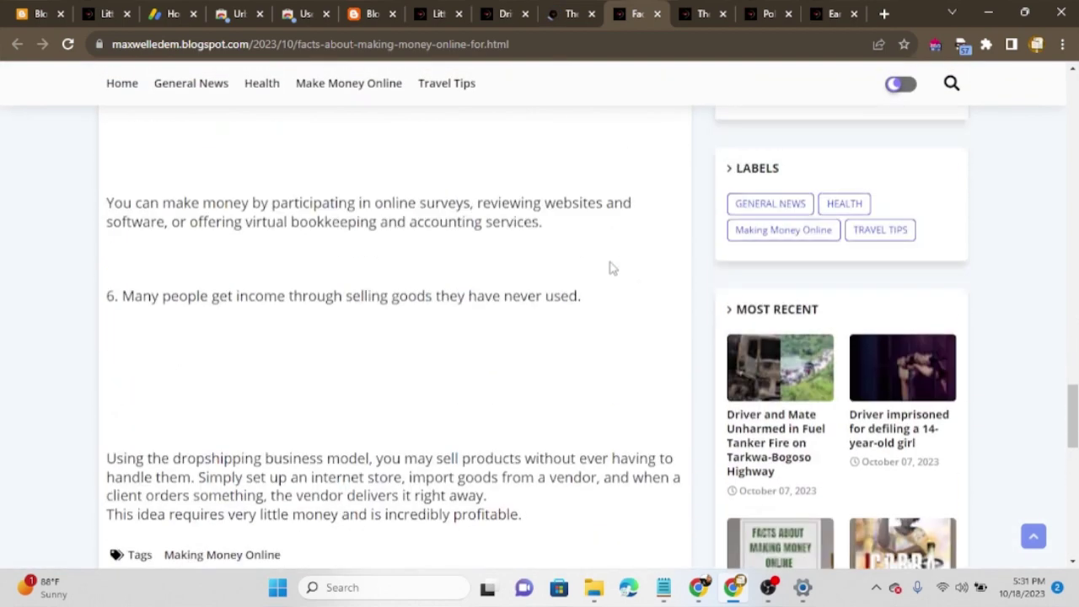
pyautogui.scroll(15, 609, 266)
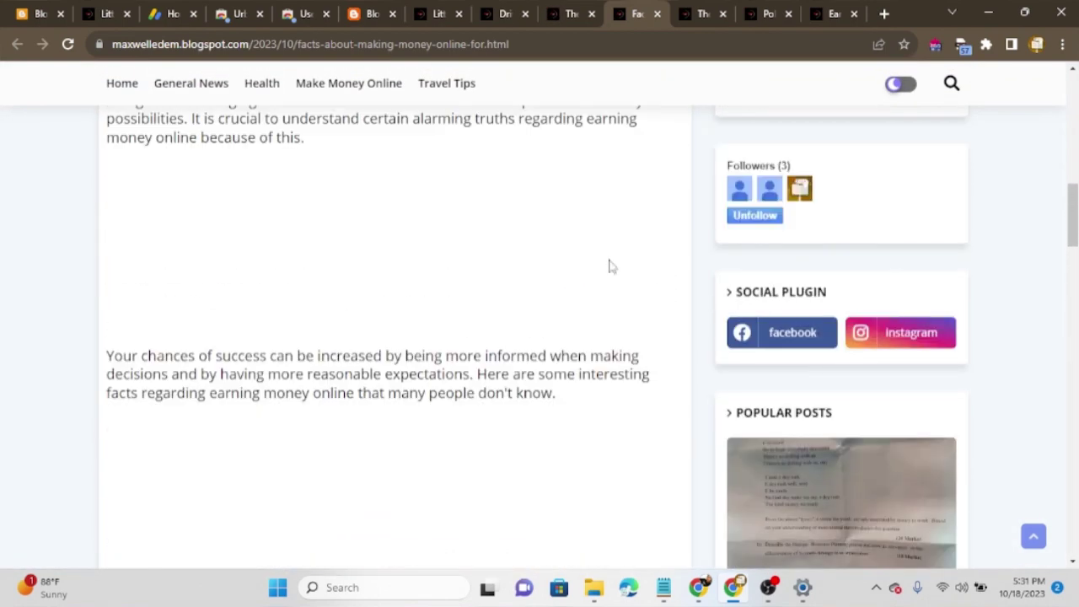
pyautogui.scroll(-20, 610, 263)
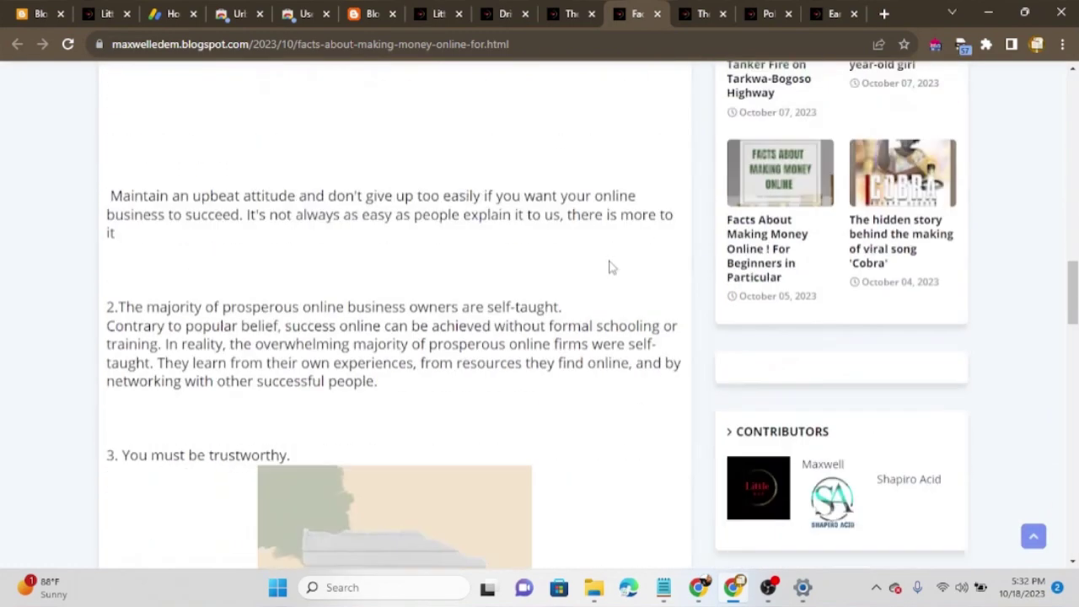
pyautogui.scroll(-10, 604, 252)
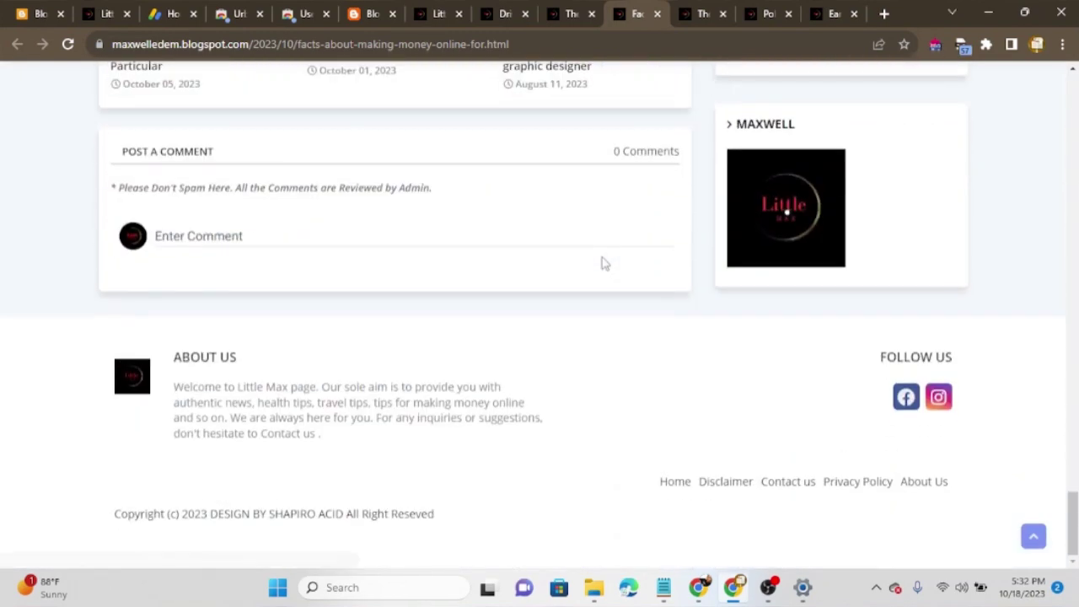
# View the post about the viral song 'Cobra' down to its related posts.
pyautogui.click(698, 13)
pyautogui.scroll(-10, 527, 187)
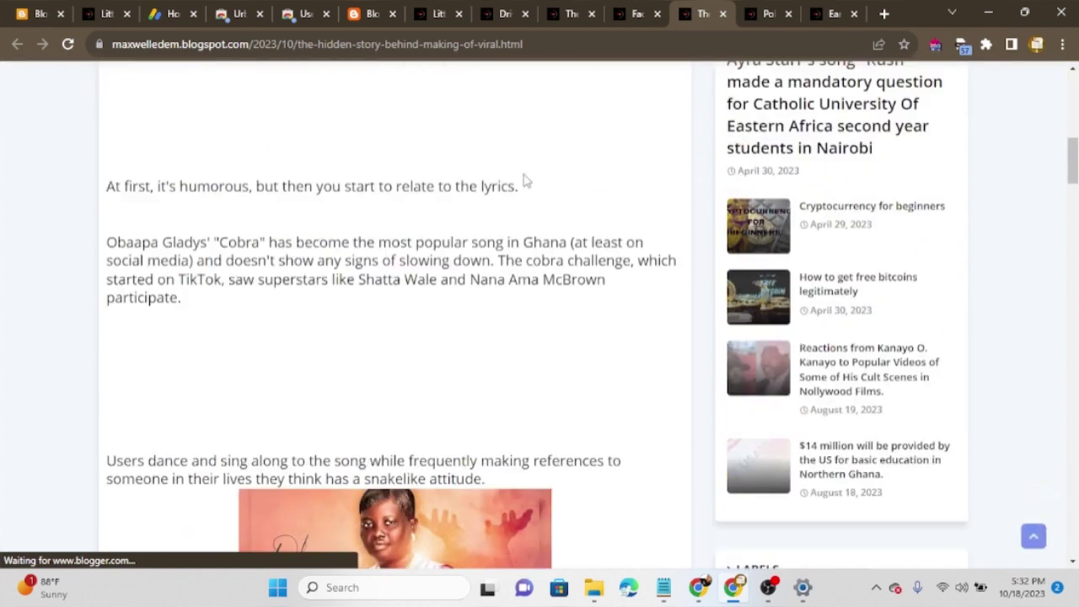
pyautogui.scroll(-20, 527, 187)
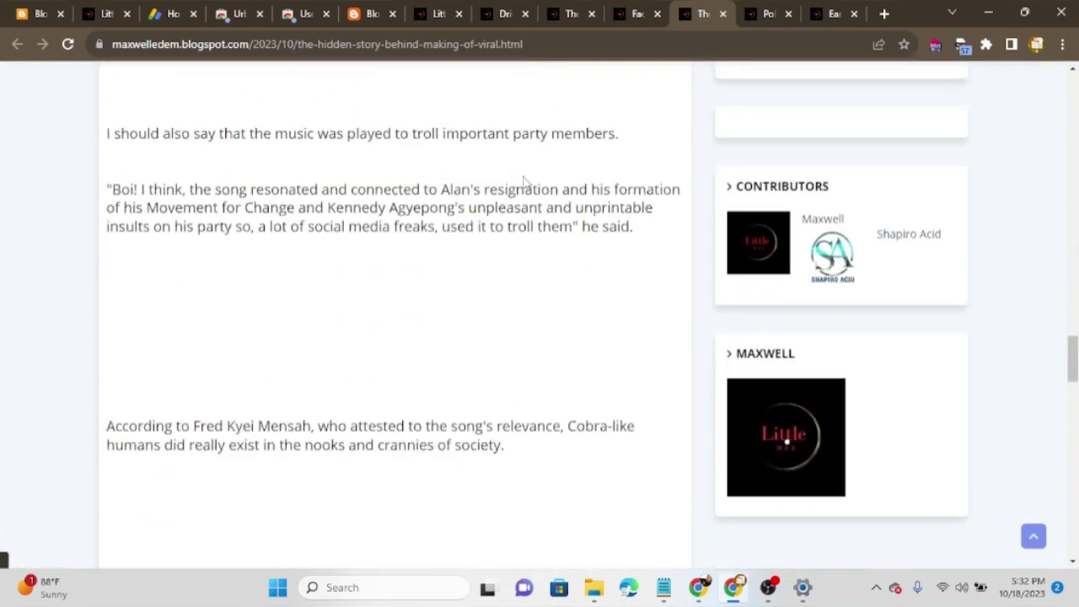
pyautogui.scroll(-12, 524, 184)
pyautogui.scroll(8, 520, 188)
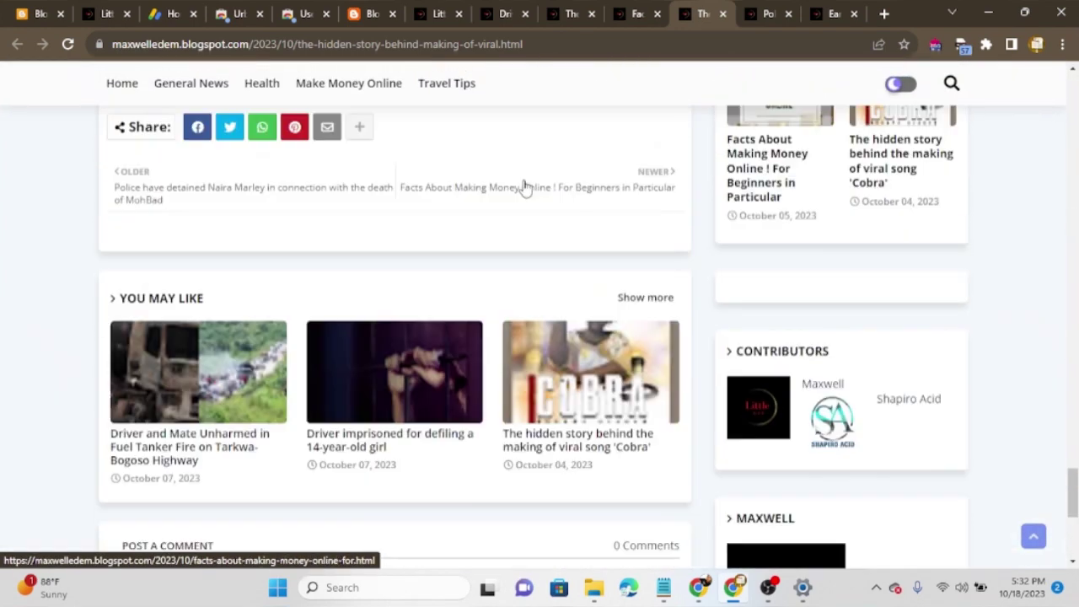
pyautogui.scroll(7, 601, 223)
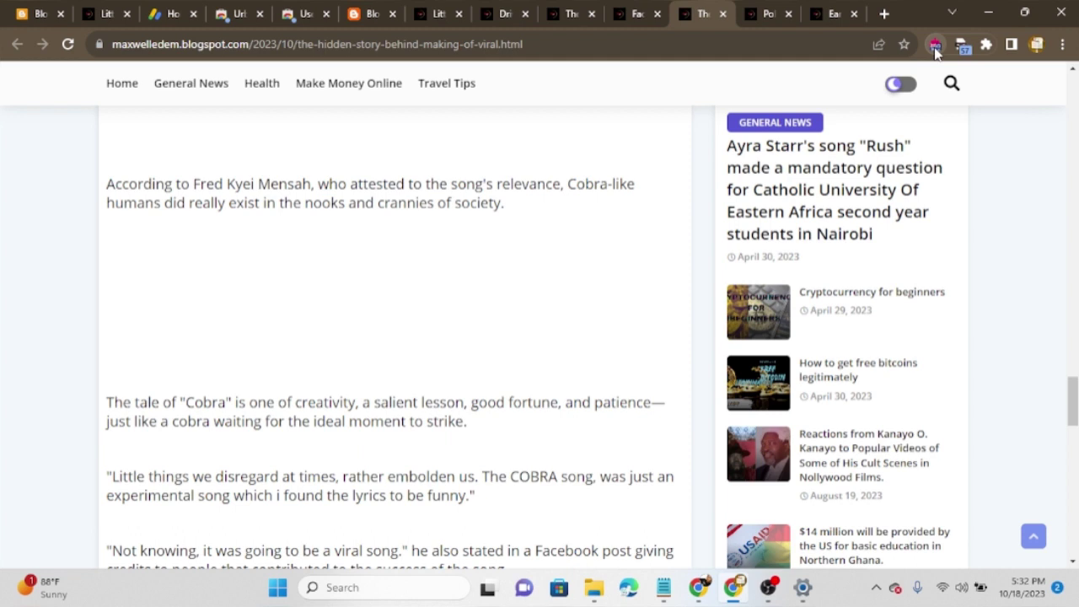
# Check the Urban VPN connection status and return to the beginning of the 'Cobra' post.
pyautogui.click(935, 48)
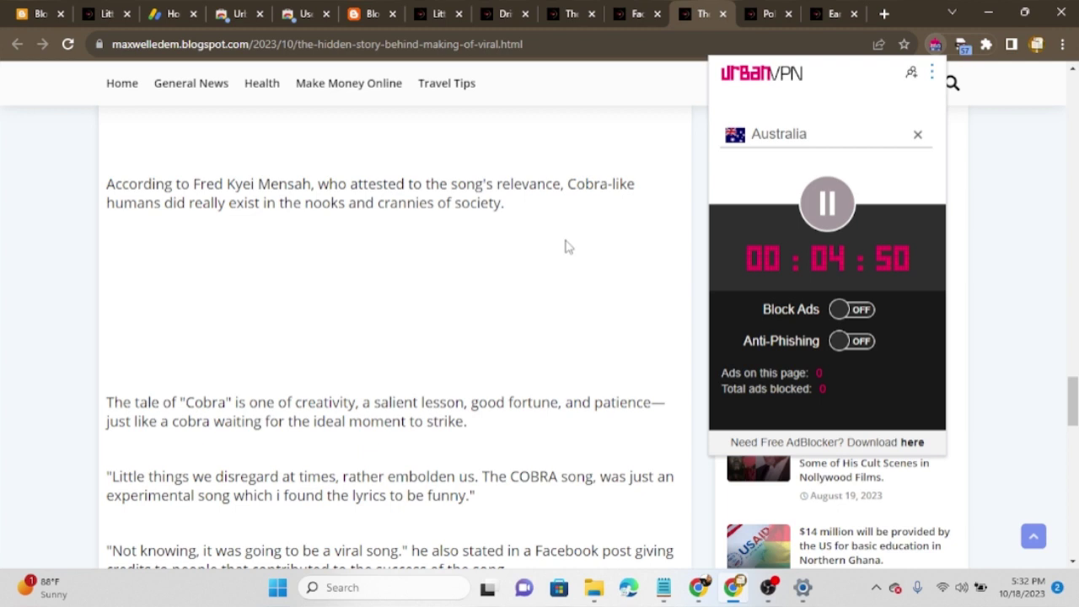
pyautogui.click(587, 303)
pyautogui.scroll(15, 588, 302)
pyautogui.scroll(10, 601, 304)
pyautogui.scroll(2, 607, 305)
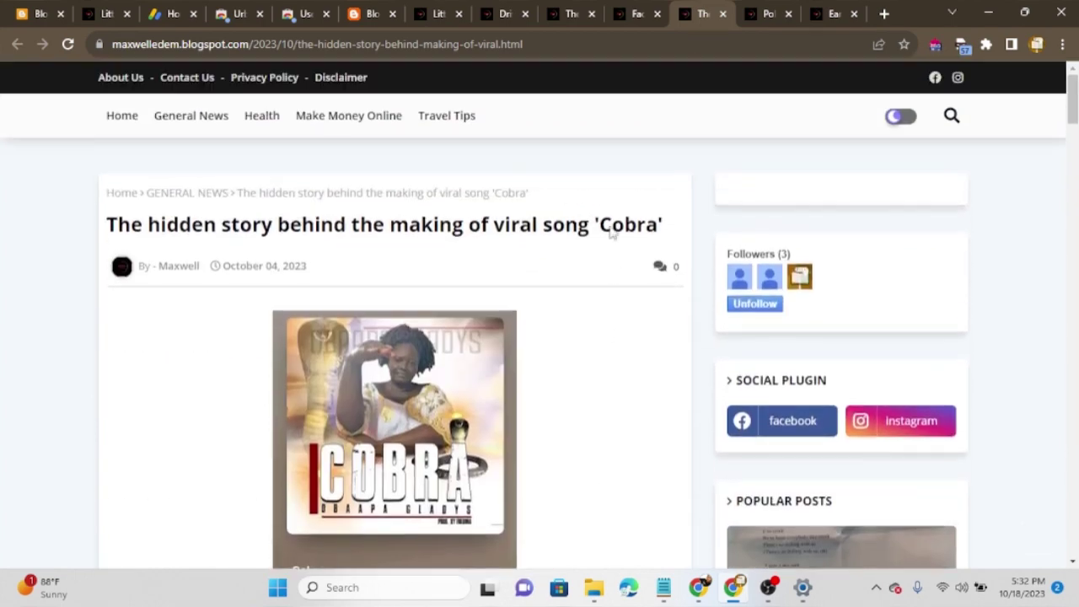
# View the Naira Marley detention post down to its related posts.
pyautogui.click(746, 16)
pyautogui.scroll(-15, 350, 411)
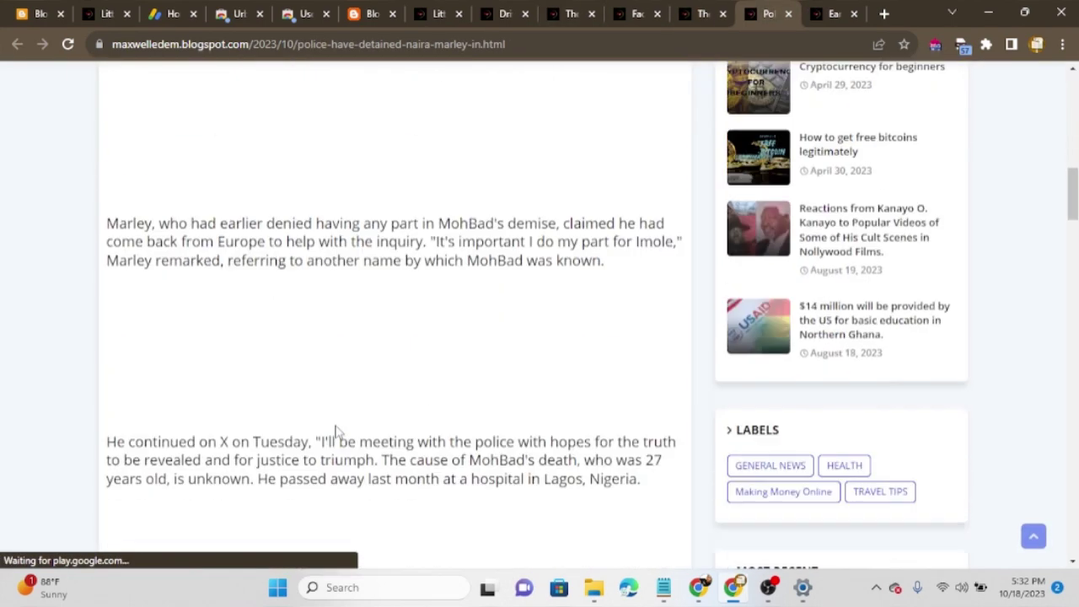
pyautogui.scroll(-20, 350, 411)
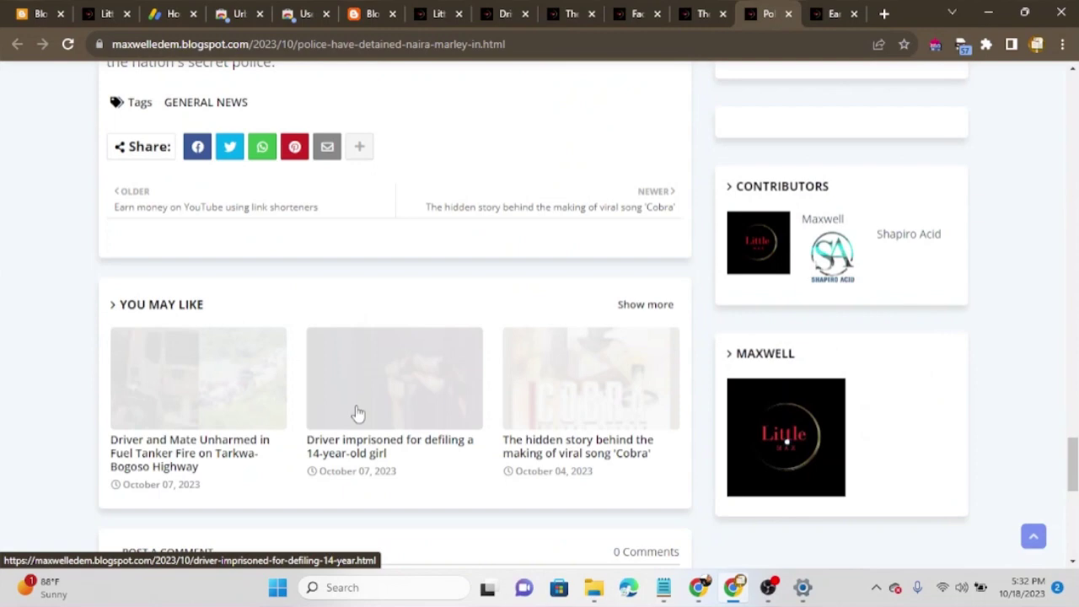
pyautogui.scroll(-3, 363, 422)
# View the "Earn money on YouTube using link shorteners" post, including its Shrinkme.io shortener screenshot.
pyautogui.click(831, 14)
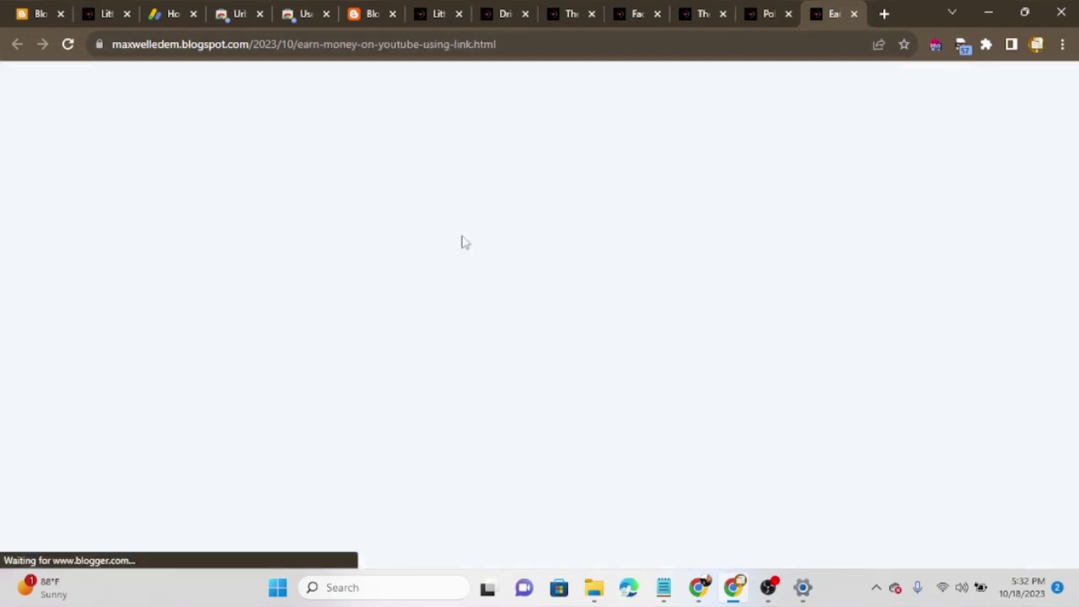
pyautogui.scroll(-15, 357, 313)
pyautogui.scroll(-4, 354, 305)
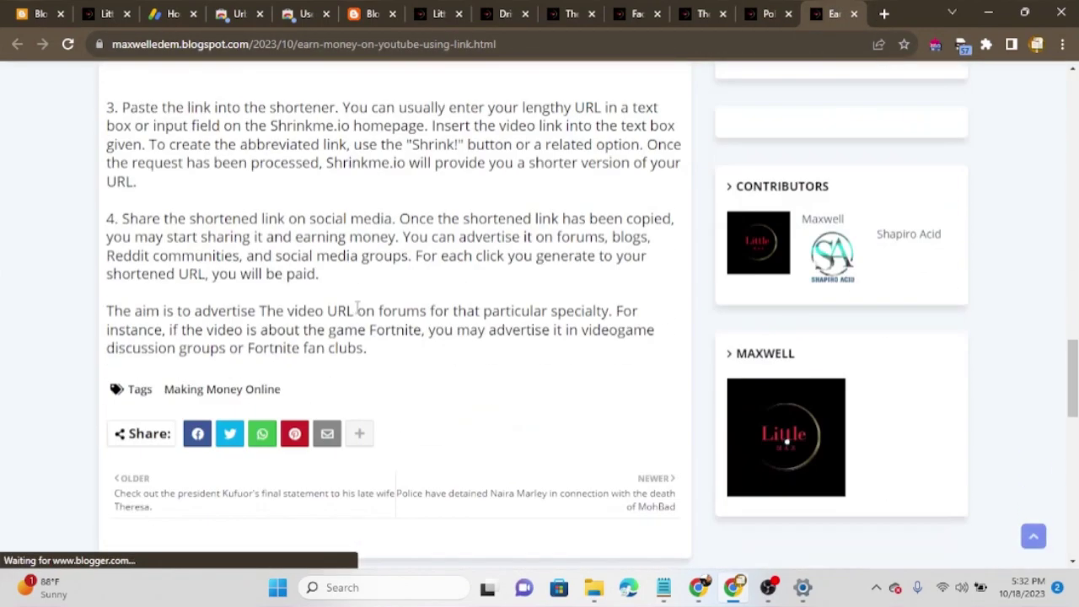
pyautogui.scroll(4, 360, 309)
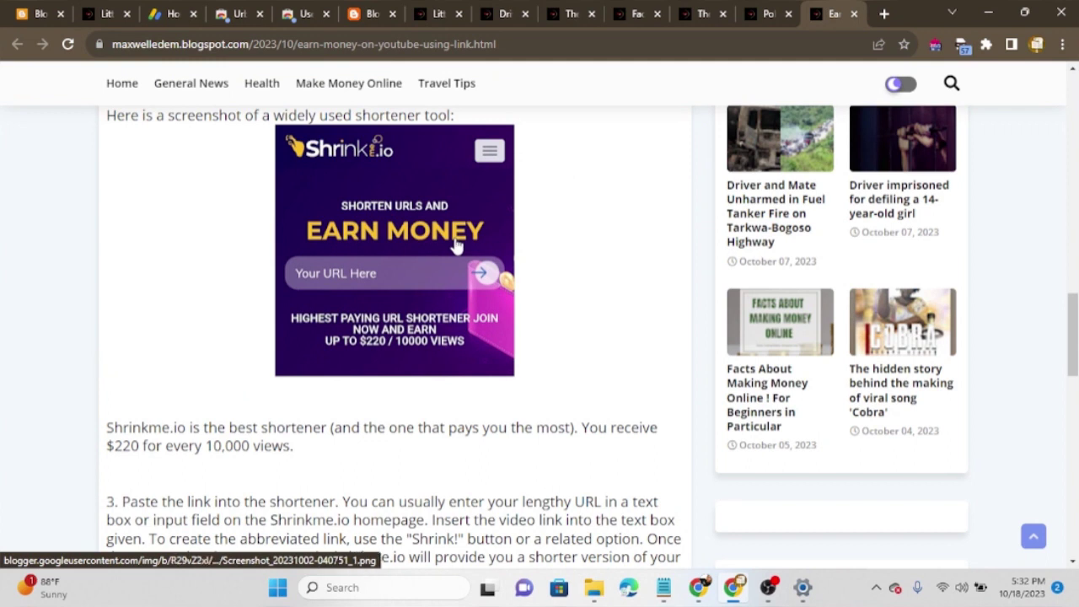
pyautogui.scroll(5, 361, 304)
pyautogui.scroll(-5, 366, 325)
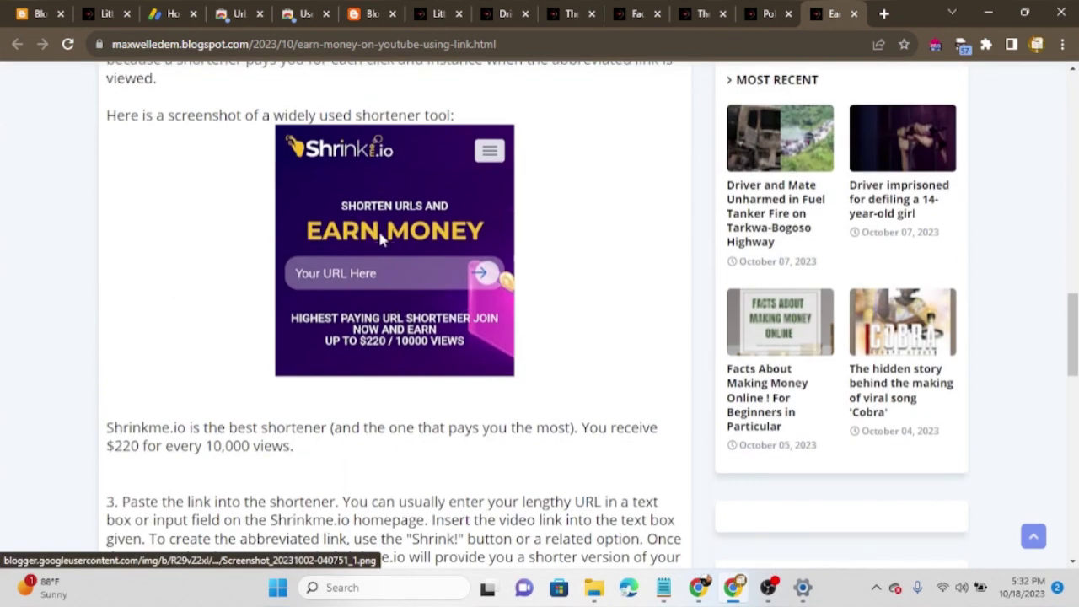
# Enlarge the Shrinkme.io screenshot, close the image viewer and look over the rest of the link shorteners post.
pyautogui.click(381, 240)
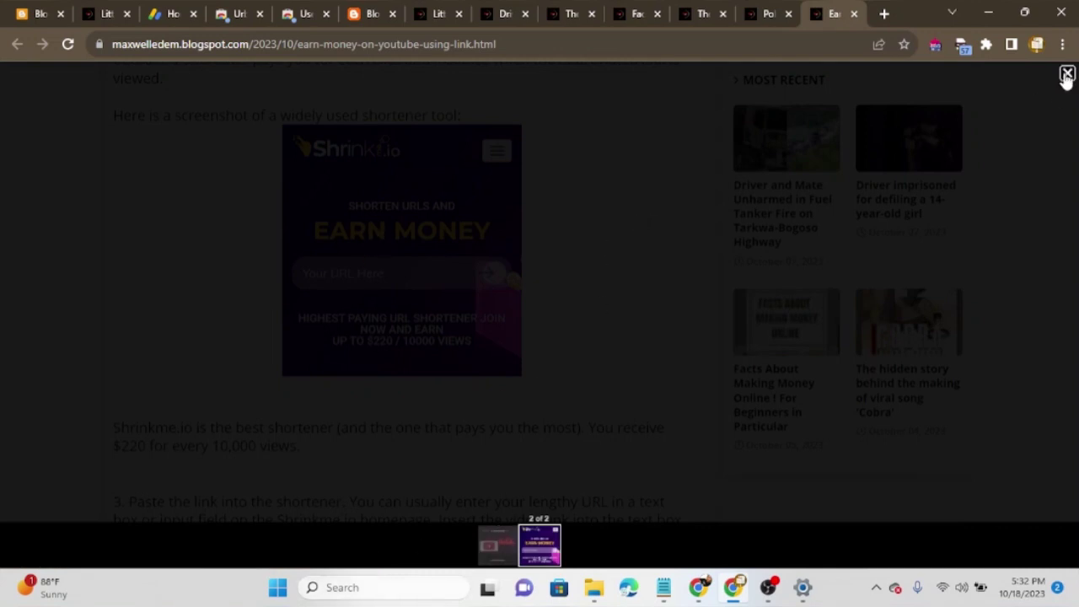
pyautogui.click(1066, 76)
pyautogui.scroll(-12, 447, 312)
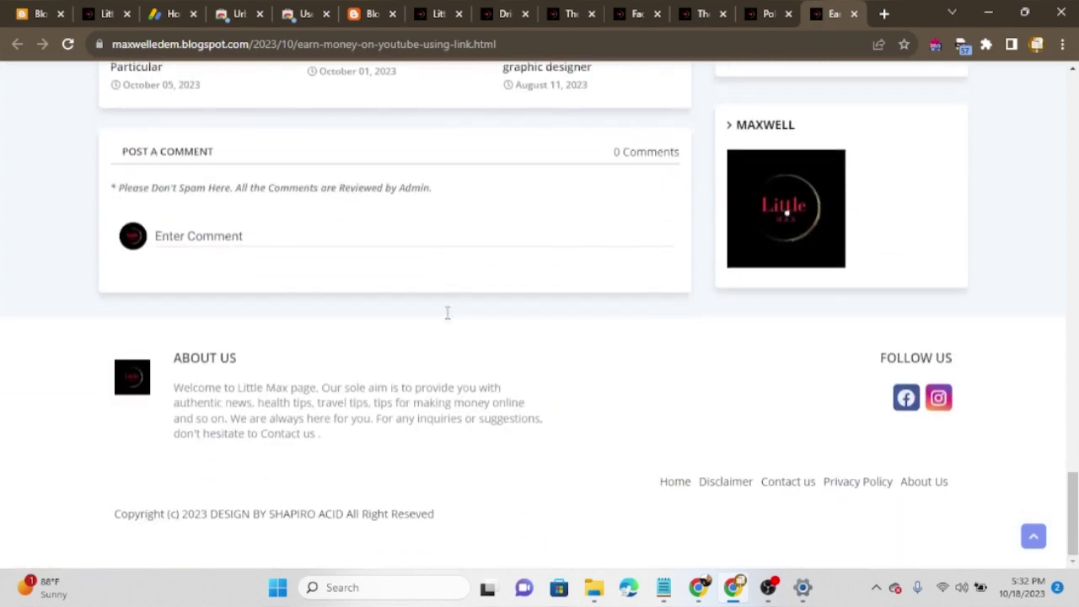
pyautogui.scroll(20, 447, 313)
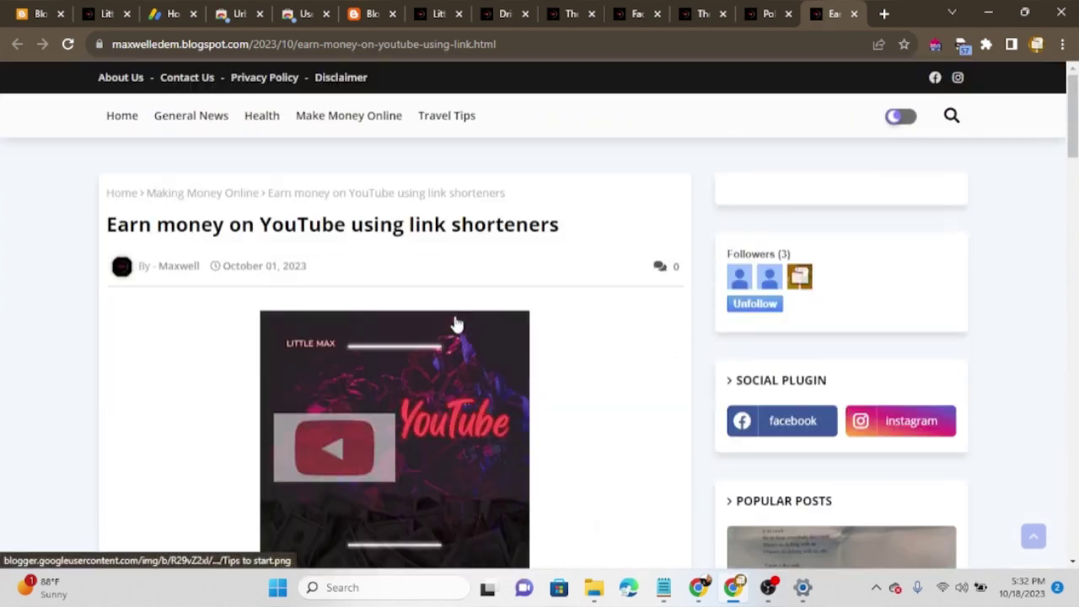
# View the link shorteners post down to its related posts and look back over the Naira Marley detention post.
pyautogui.scroll(-20, 455, 316)
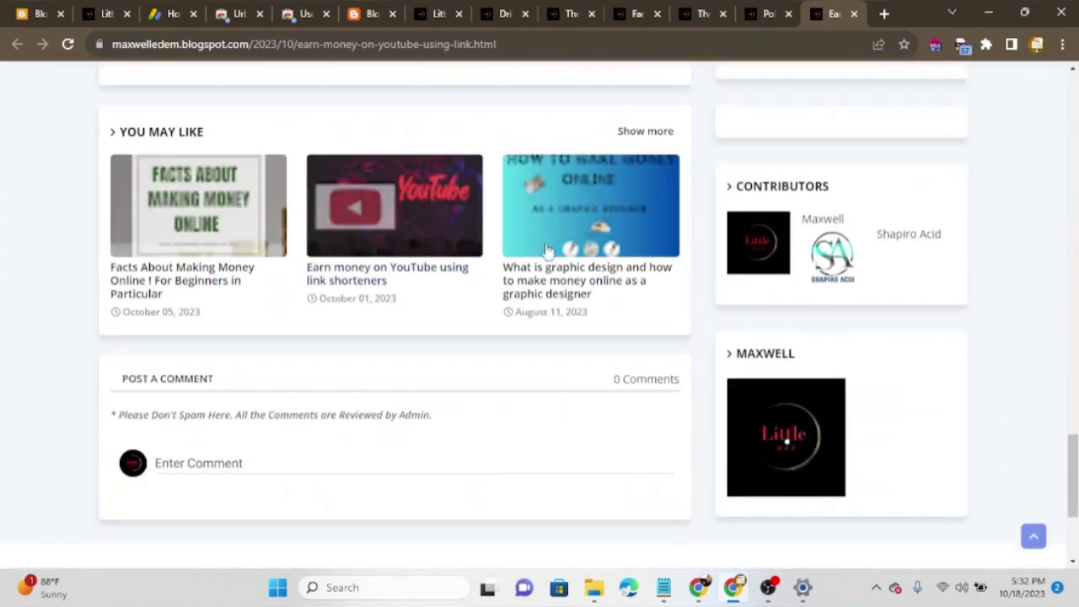
pyautogui.click(758, 12)
pyautogui.scroll(10, 545, 227)
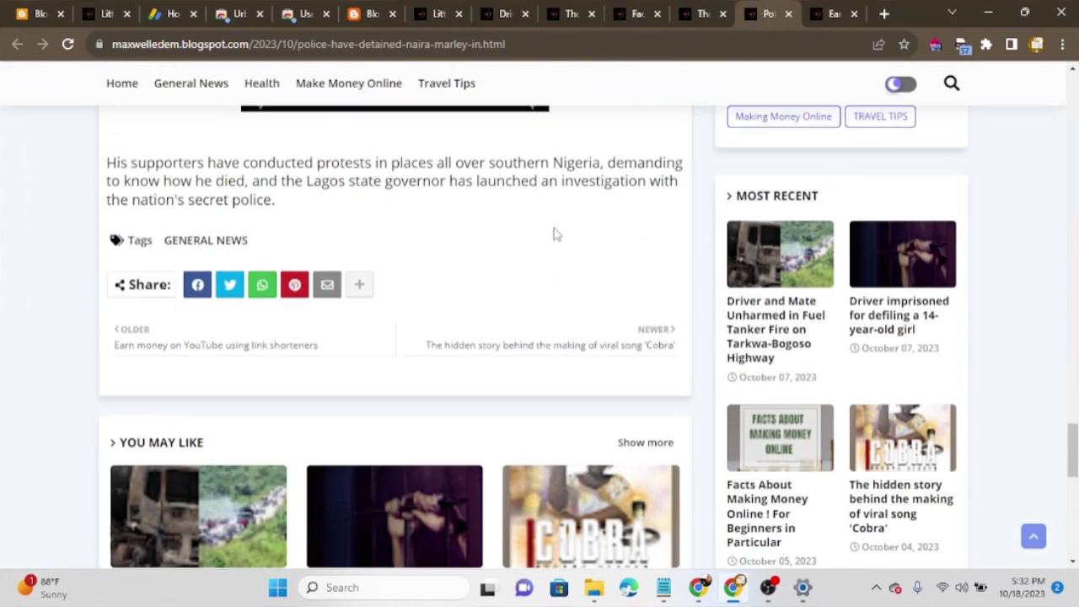
# Open the SHAPIRO ACID blog from the contributor's Blogger profile and look through its home page down to the latest posts.
pyautogui.click(371, 14)
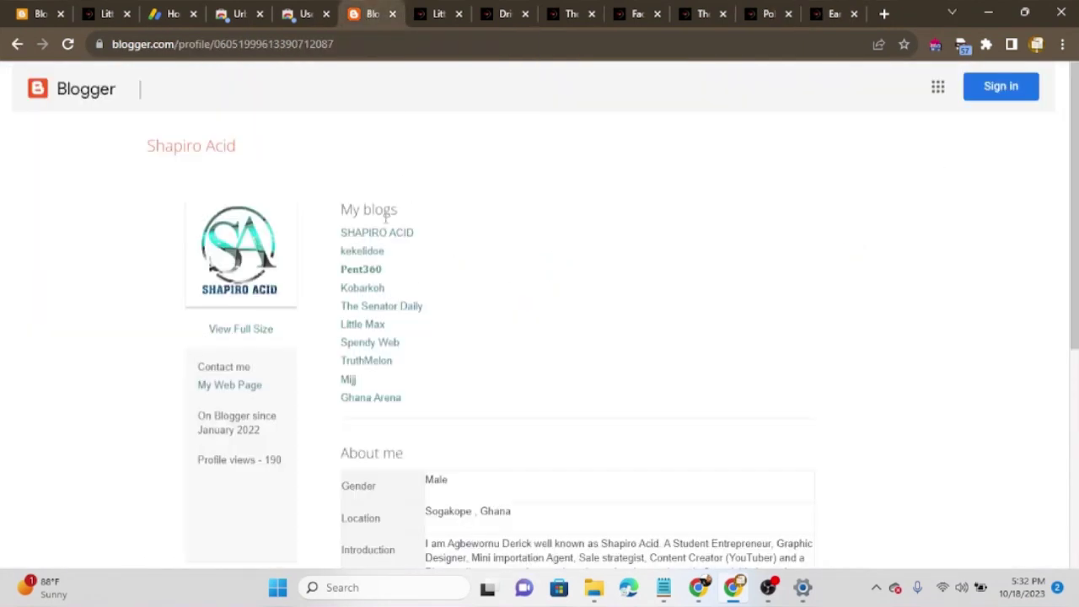
pyautogui.hotkey('ctrl', 'Tab')
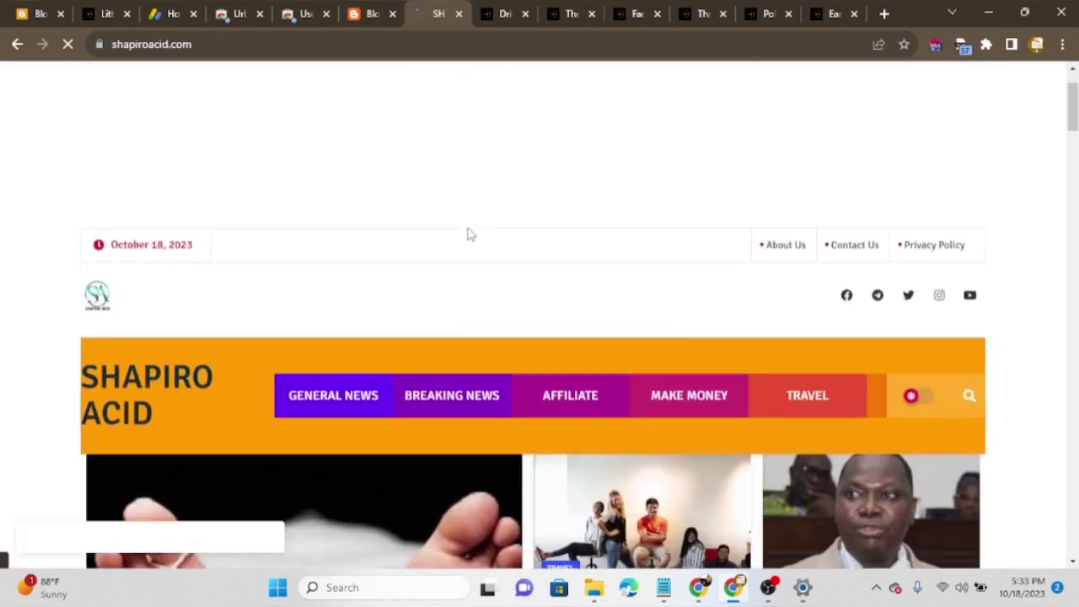
pyautogui.scroll(-10, 471, 234)
pyautogui.scroll(2, 472, 220)
# Open the Sogakofe SHS and "31 suspected prostitutes, traffickers busted in Axim" posts in new tabs.
pyautogui.rightClick(374, 252)
pyautogui.click(385, 257)
pyautogui.scroll(-3, 368, 246)
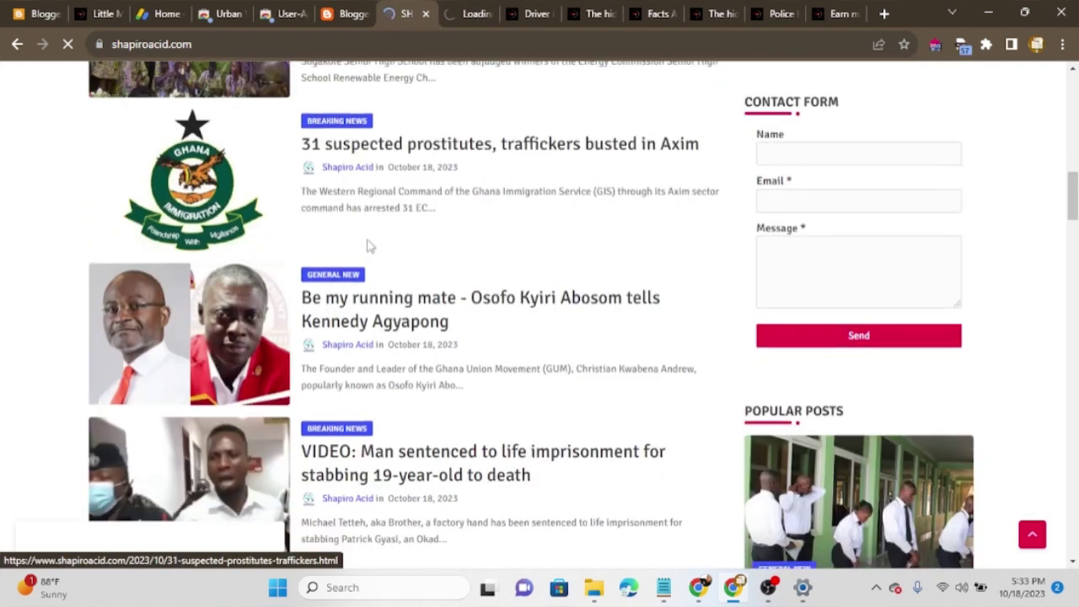
pyautogui.rightClick(365, 152)
pyautogui.click(376, 158)
# Open the "Be my running mate" post and the "VIDEO: Man sentenced to life imprisonment" post in new tabs.
pyautogui.scroll(-3, 381, 169)
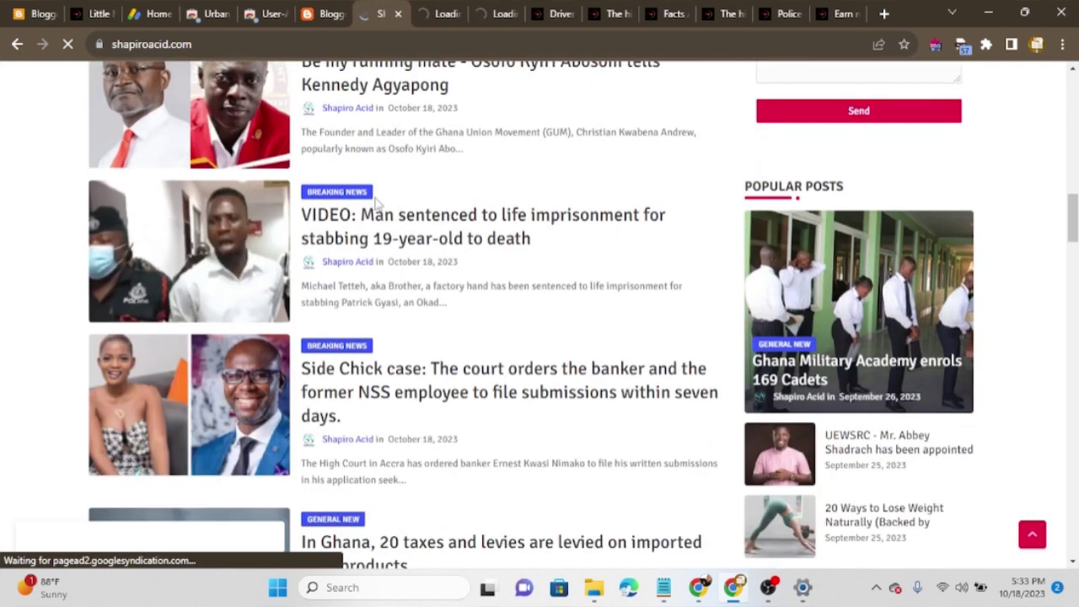
pyautogui.rightClick(390, 93)
pyautogui.click(403, 99)
pyautogui.rightClick(403, 238)
pyautogui.click(415, 245)
# Open the "Side Chick case" and "In Ghana, 20 taxes and levies" posts in new tabs and look through the remaining home page posts.
pyautogui.scroll(-3, 373, 244)
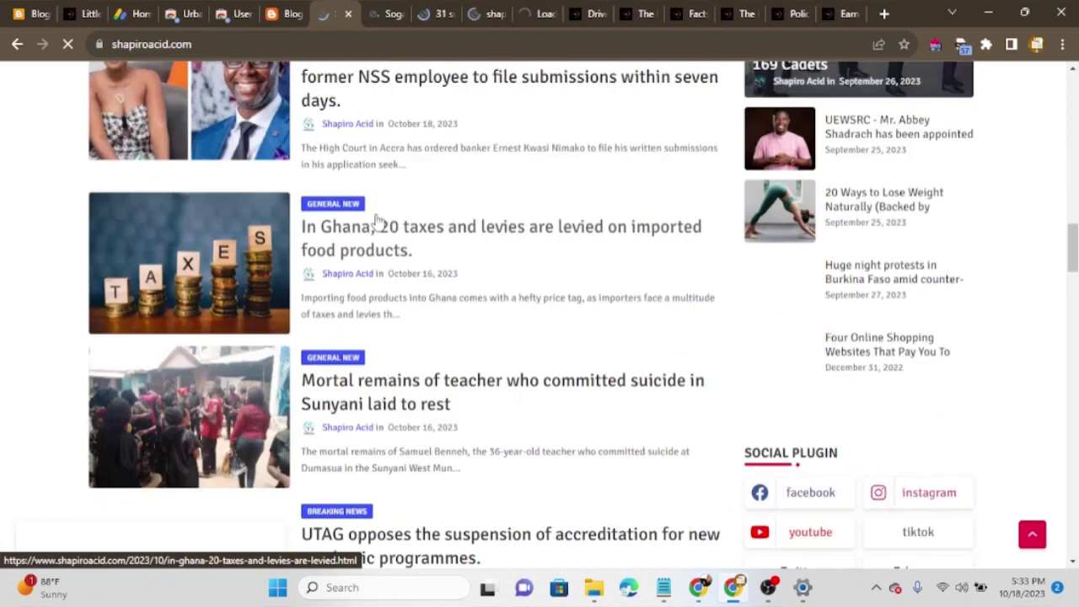
pyautogui.rightClick(332, 90)
pyautogui.click(346, 98)
pyautogui.rightClick(347, 239)
pyautogui.click(361, 248)
pyautogui.scroll(-13, 399, 244)
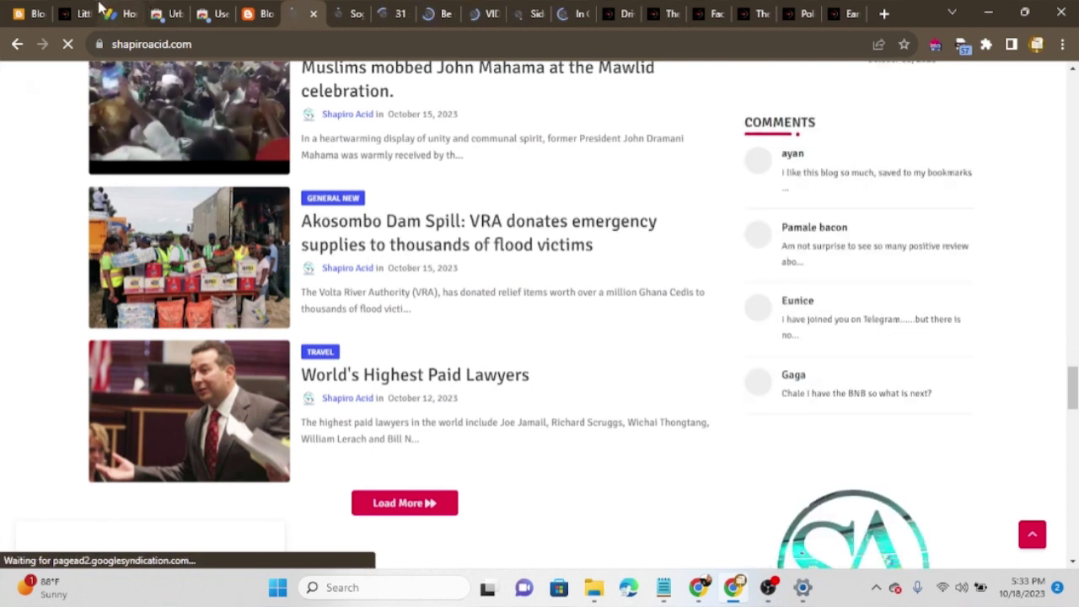
# Check the estimated earnings, balance and today's performance figures on the Google AdSense home page.
pyautogui.click(118, 16)
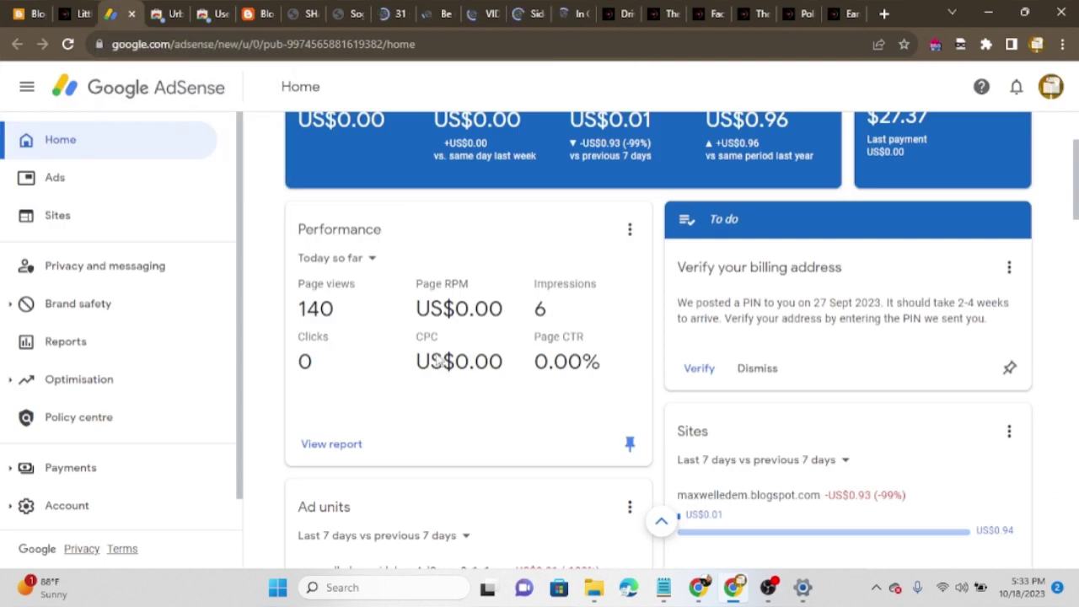
pyautogui.scroll(2, 367, 315)
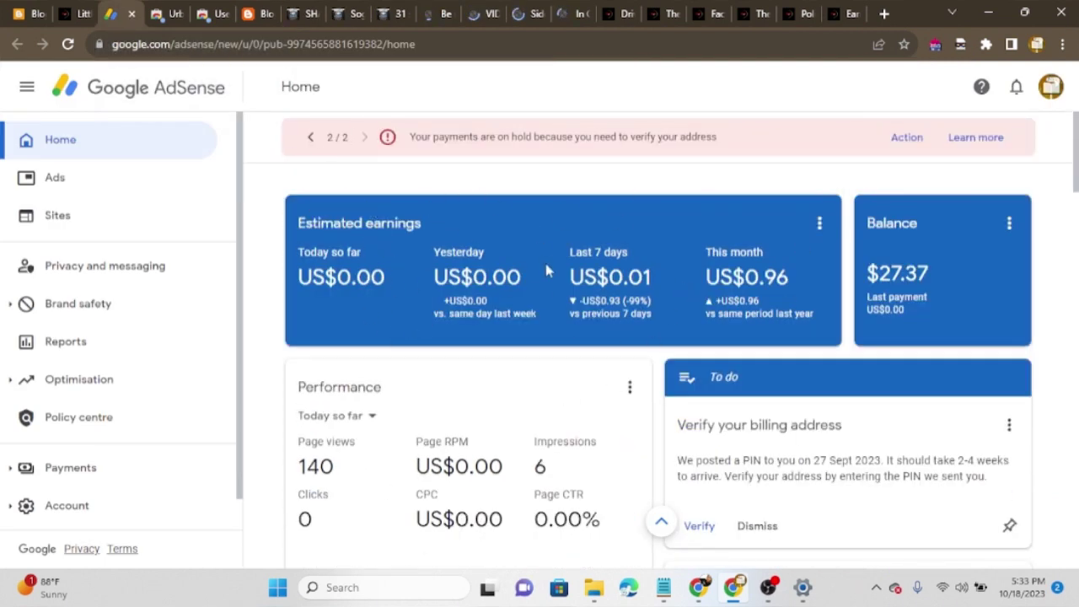
pyautogui.scroll(-2, 547, 271)
pyautogui.scroll(2, 638, 306)
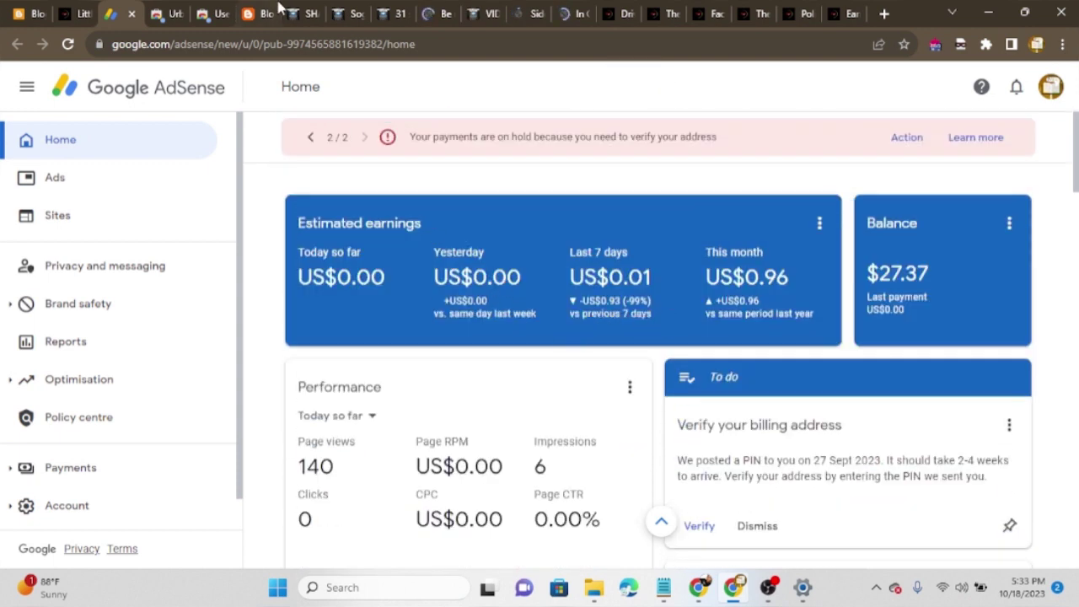
# View the Sogakofe SHS post down to its footer and open the related "Be my running mate" post from it.
pyautogui.click(301, 13)
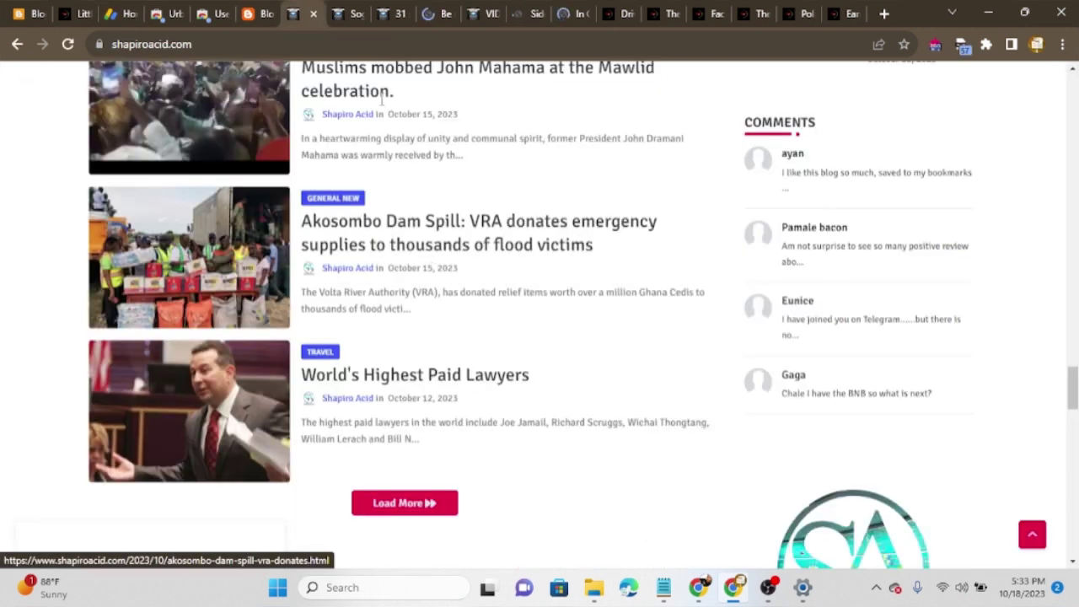
pyautogui.click(354, 13)
pyautogui.scroll(-15, 358, 299)
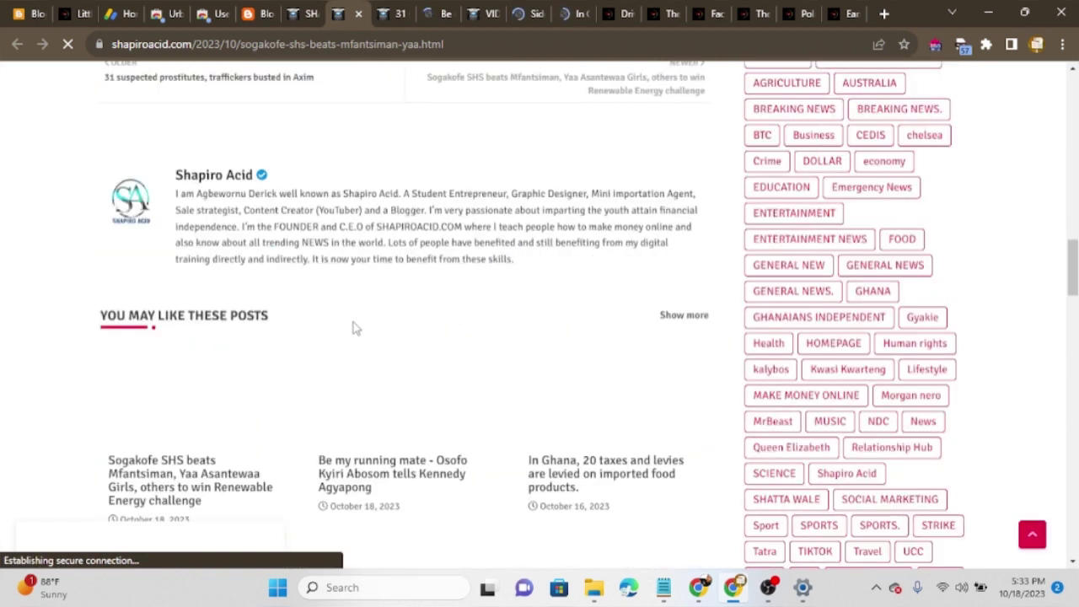
pyautogui.scroll(-2, 354, 327)
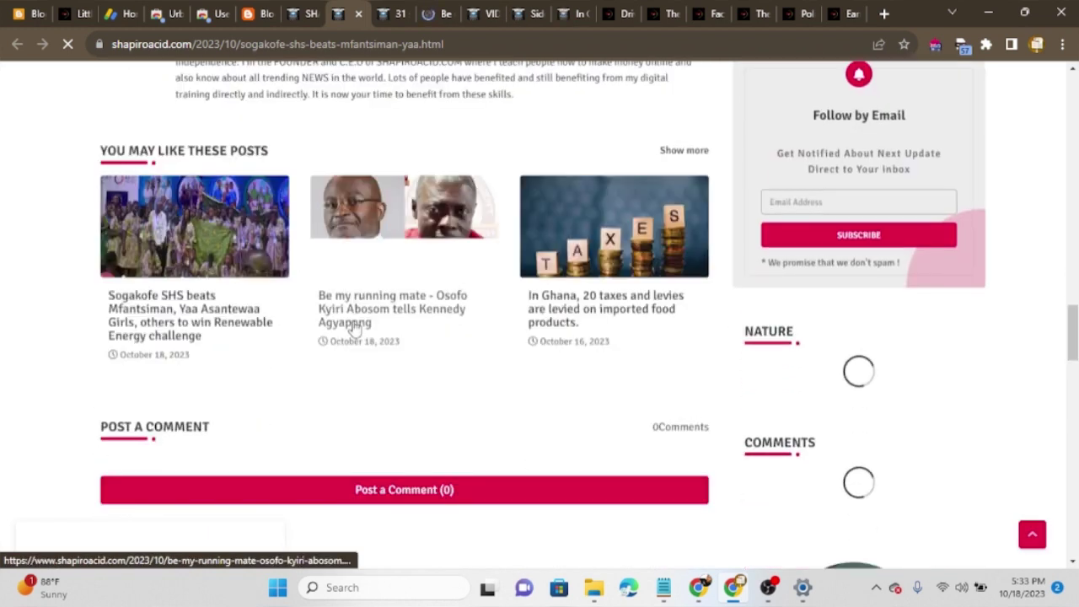
pyautogui.scroll(-15, 355, 327)
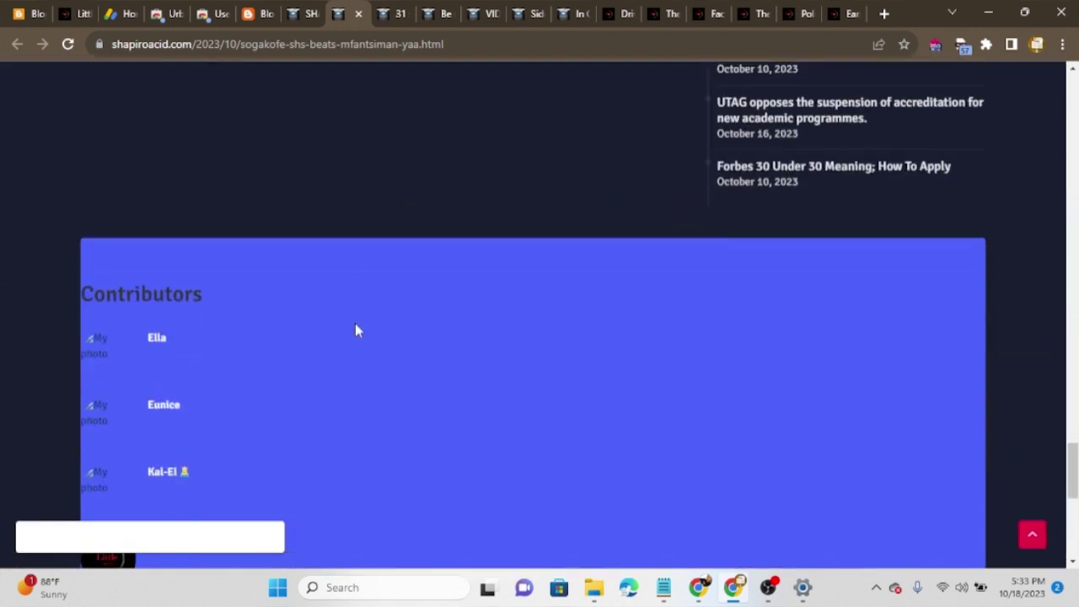
pyautogui.scroll(10, 362, 337)
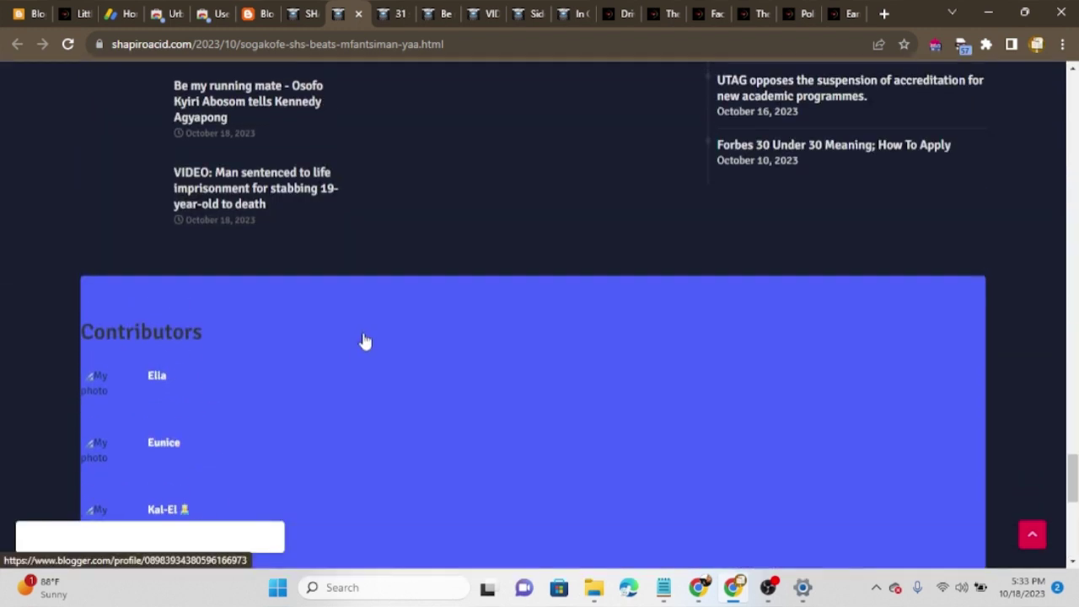
pyautogui.scroll(5, 369, 348)
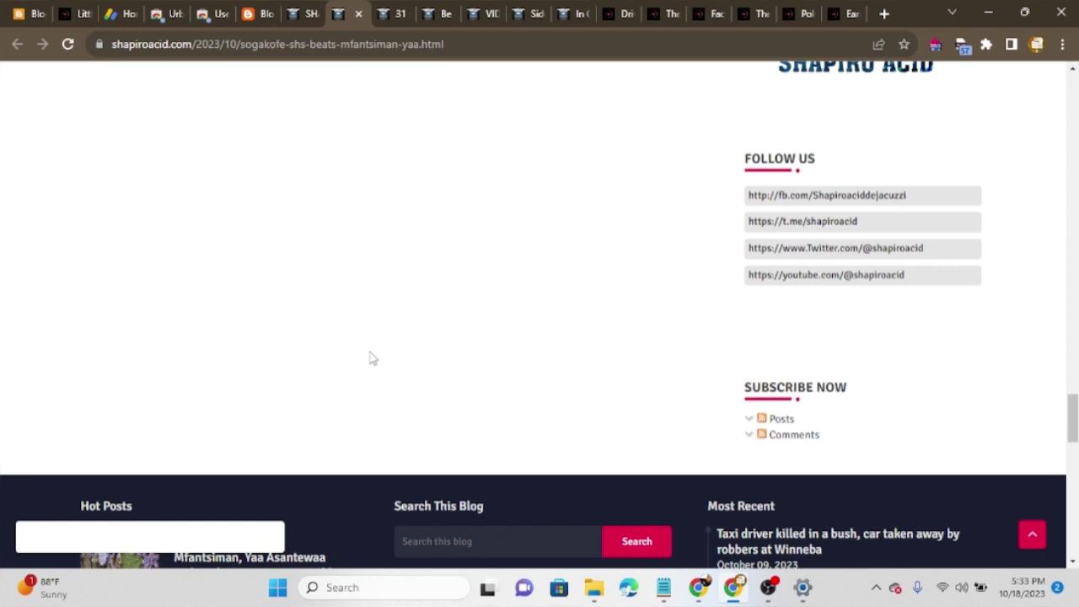
pyautogui.scroll(4, 371, 352)
pyautogui.scroll(15, 371, 357)
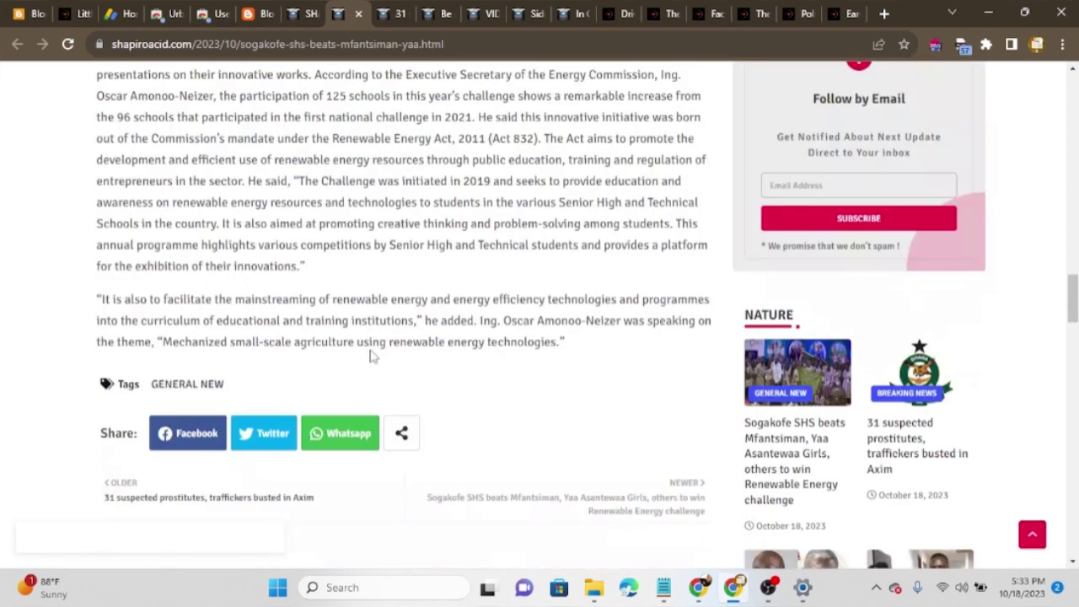
pyautogui.scroll(-13, 372, 357)
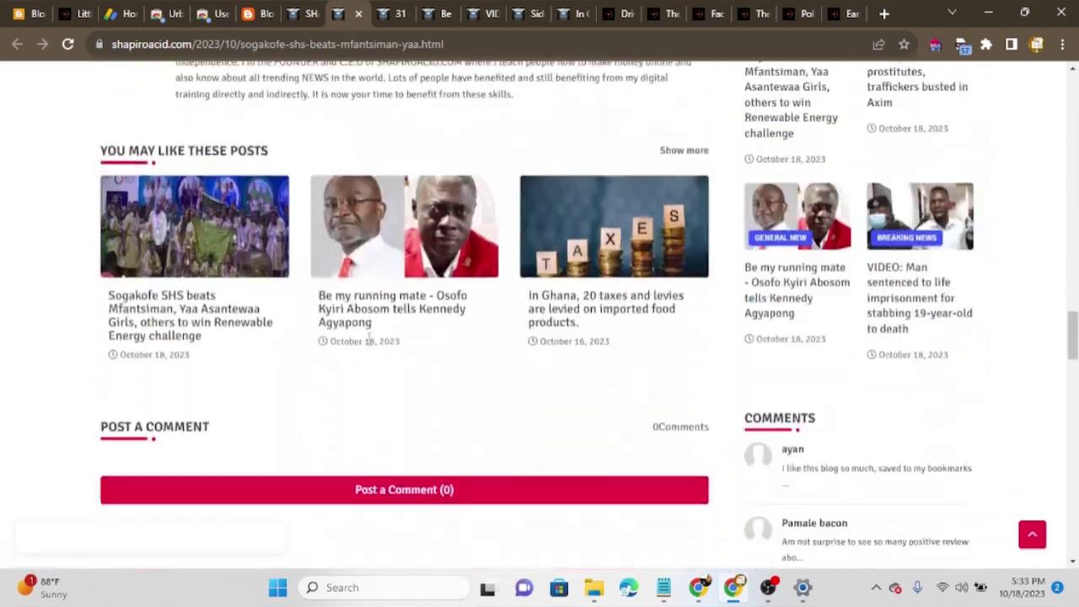
pyautogui.click(381, 272)
# View the "31 suspected prostitutes" post down to its related posts and open the UEWSRC popular post.
pyautogui.scroll(-20, 388, 241)
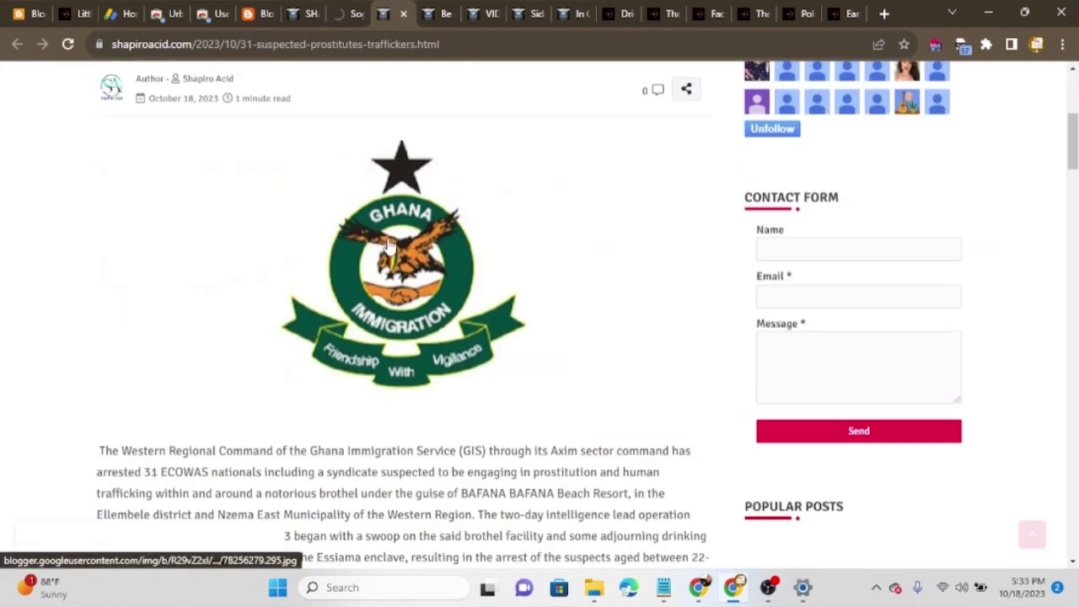
pyautogui.scroll(-8, 388, 241)
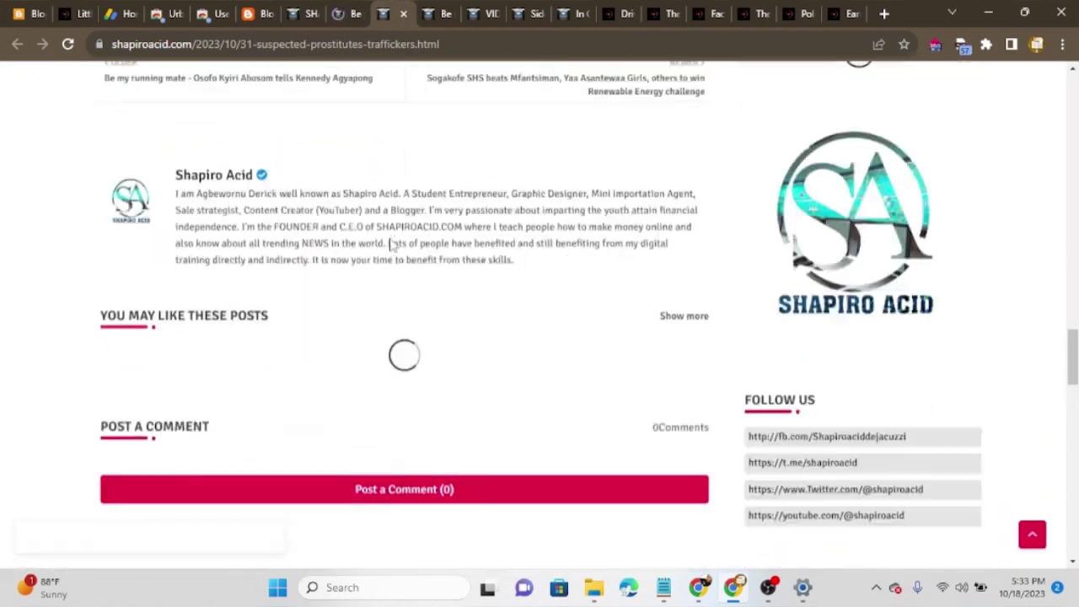
pyautogui.scroll(14, 393, 243)
pyautogui.scroll(15, 1004, 240)
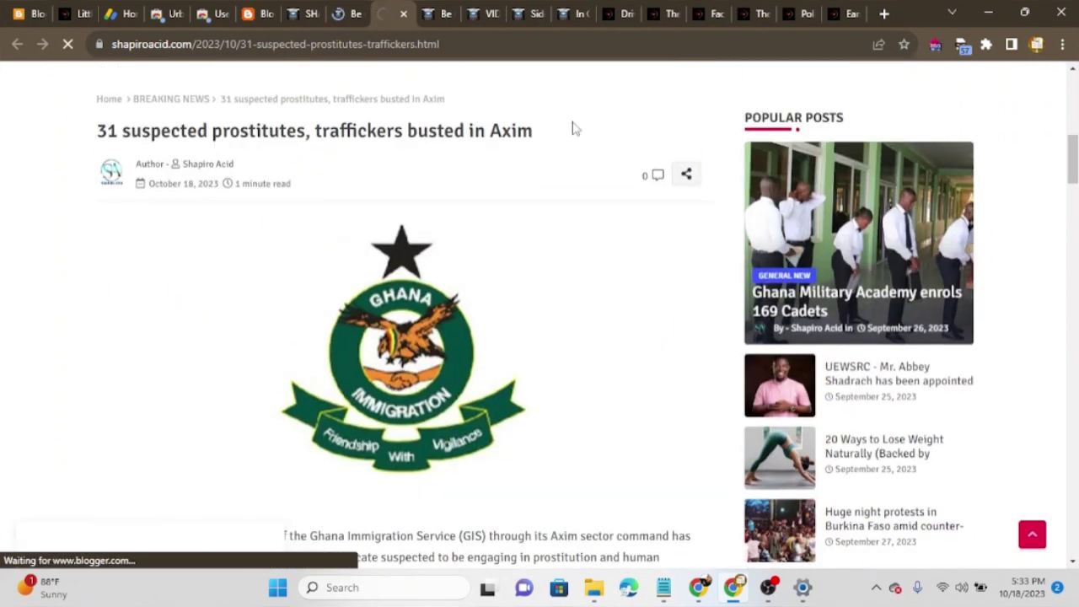
# View the separately opened "Be my running mate" post and open the popular post "20 Ways to Lose Weight Naturally" from it.
pyautogui.click(445, 15)
pyautogui.scroll(-15, 498, 344)
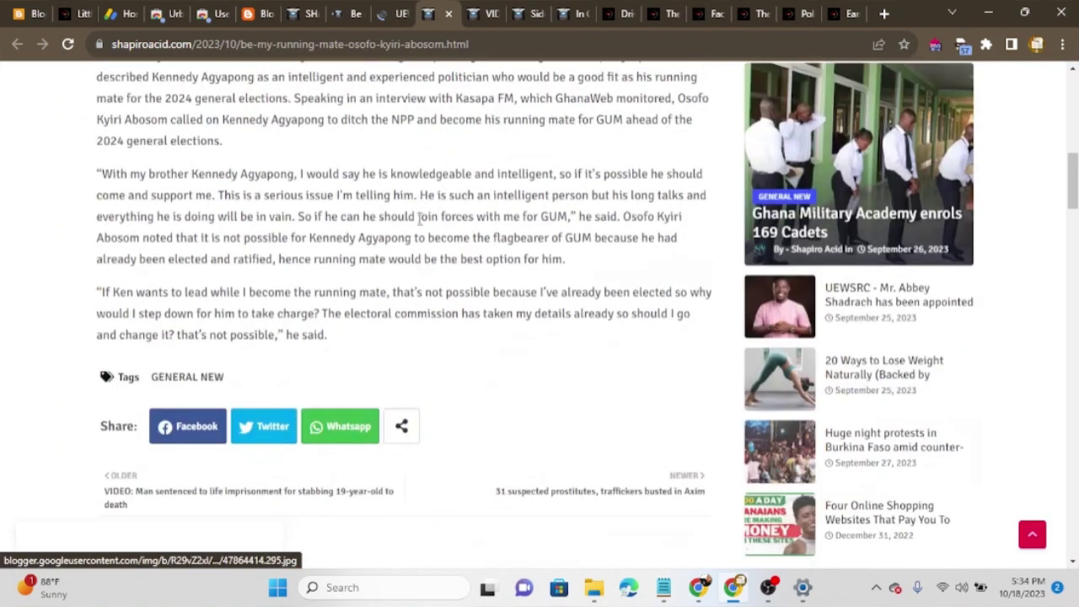
pyautogui.scroll(2, 498, 344)
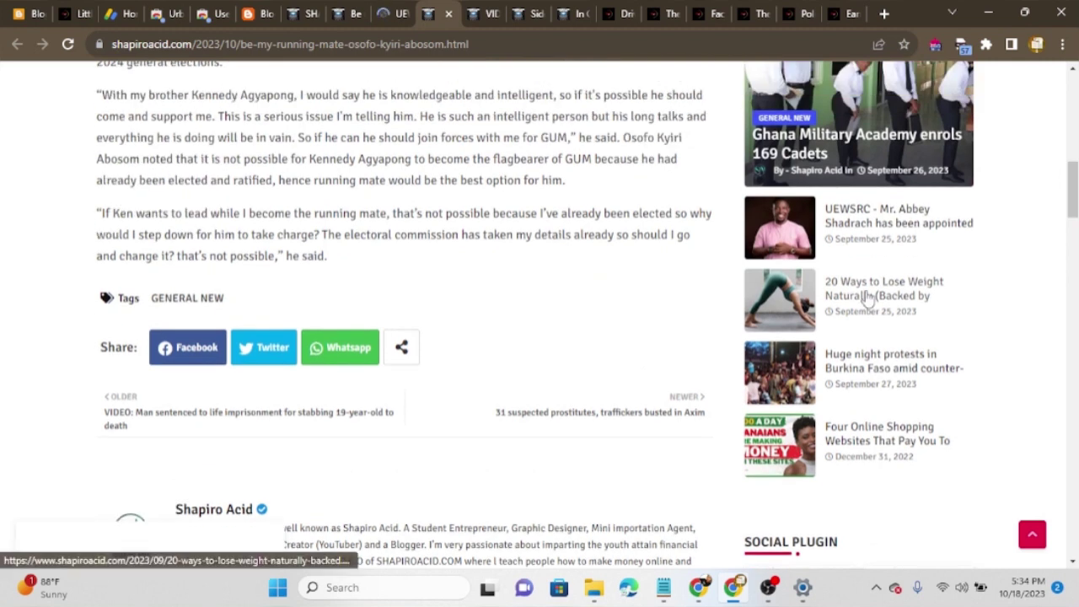
# View the "VIDEO: Man sentenced to life imprisonment" post down to its related posts and return to its beginning.
pyautogui.click(482, 14)
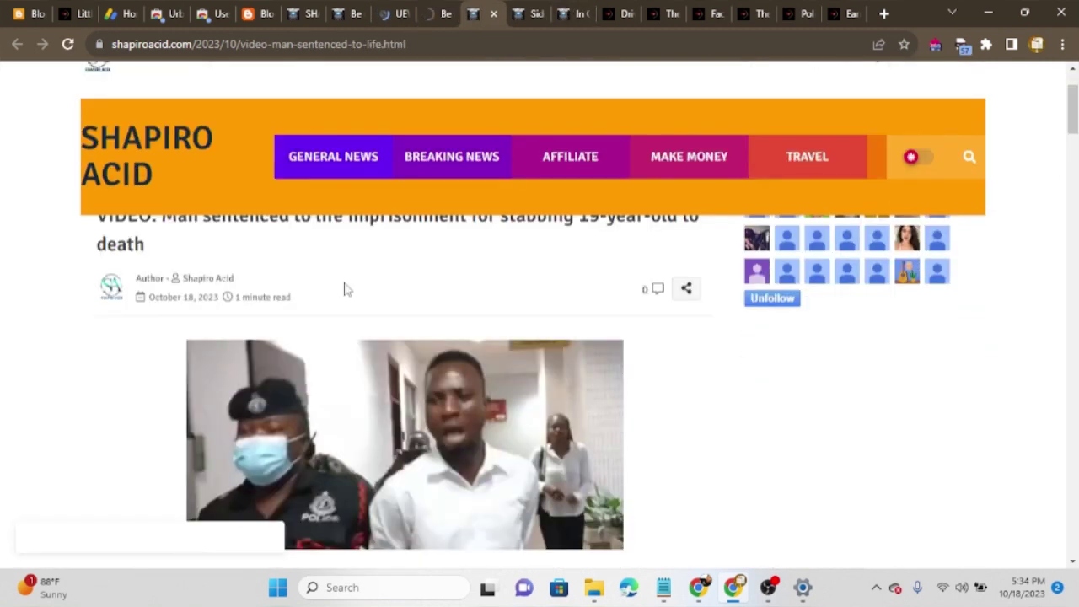
pyautogui.scroll(-3, 346, 295)
pyautogui.scroll(-10, 348, 302)
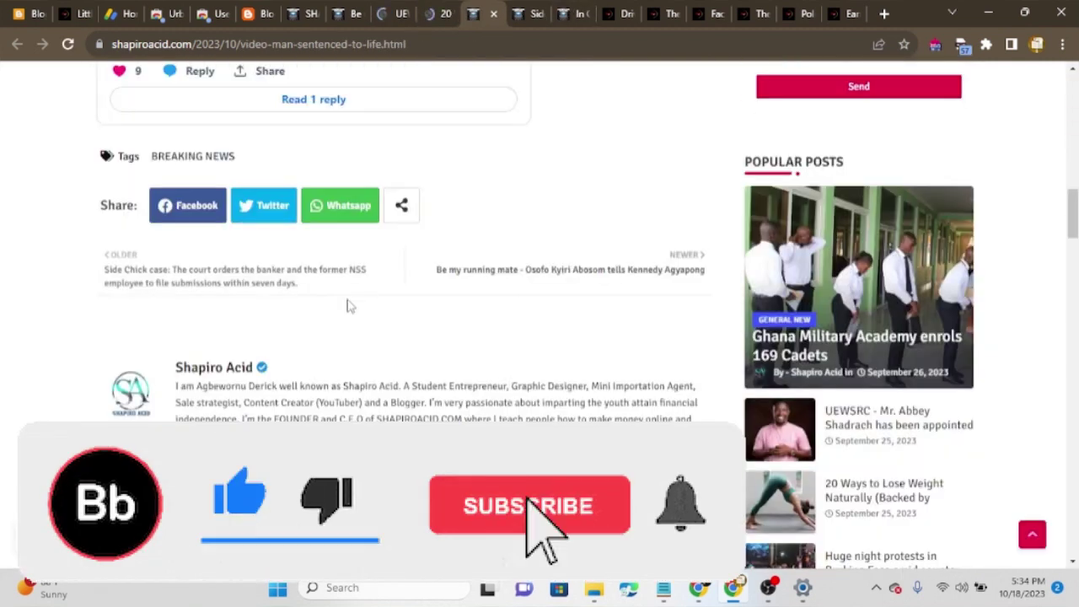
pyautogui.scroll(-4, 348, 303)
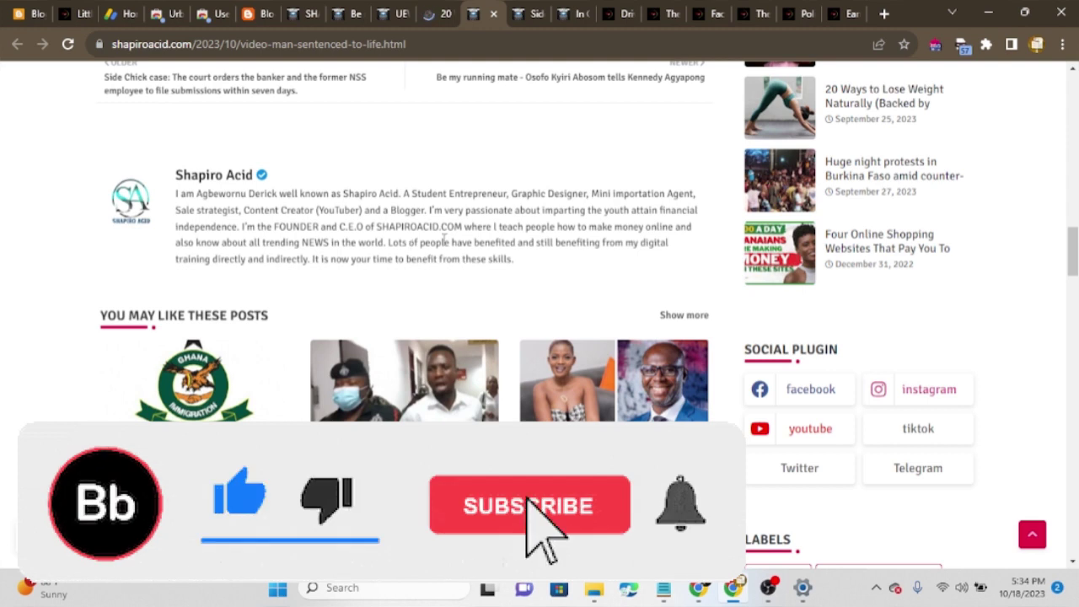
pyautogui.scroll(-2, 472, 287)
pyautogui.scroll(6, 497, 330)
pyautogui.scroll(10, 499, 325)
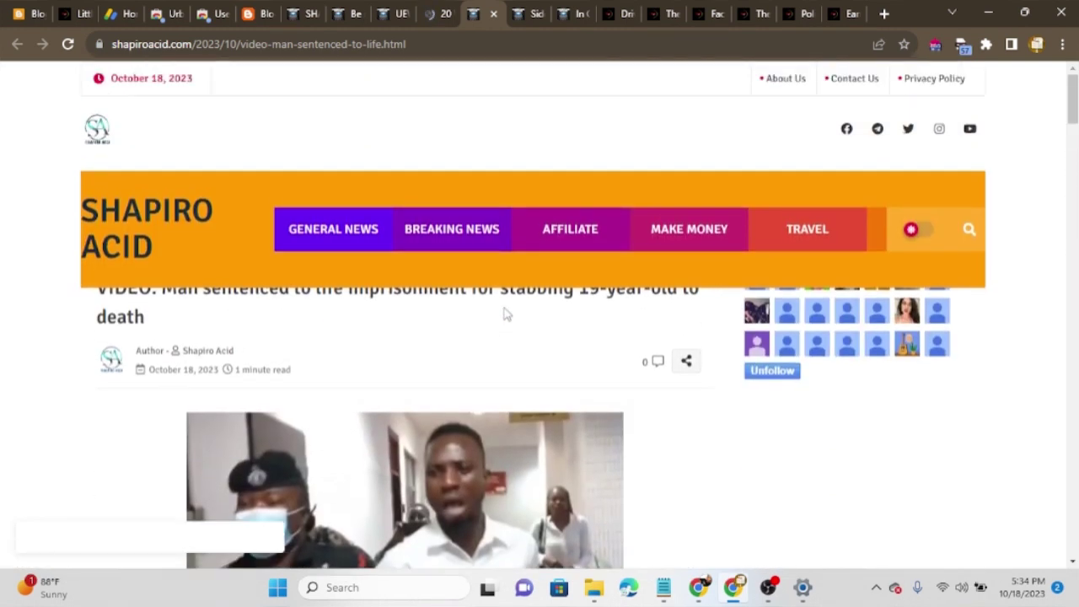
pyautogui.scroll(-1, 504, 314)
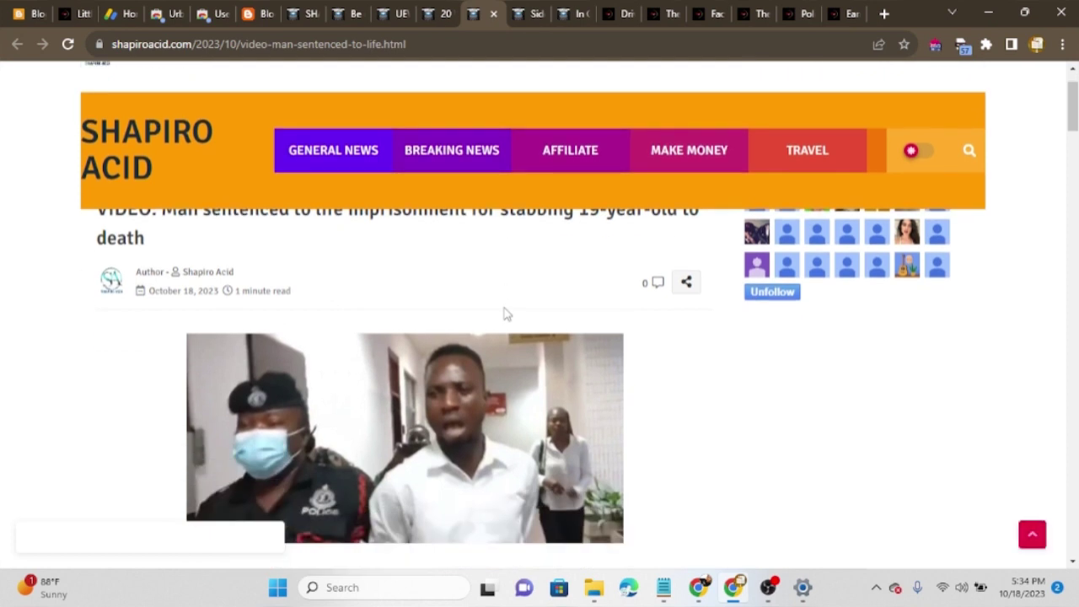
pyautogui.click(768, 587)
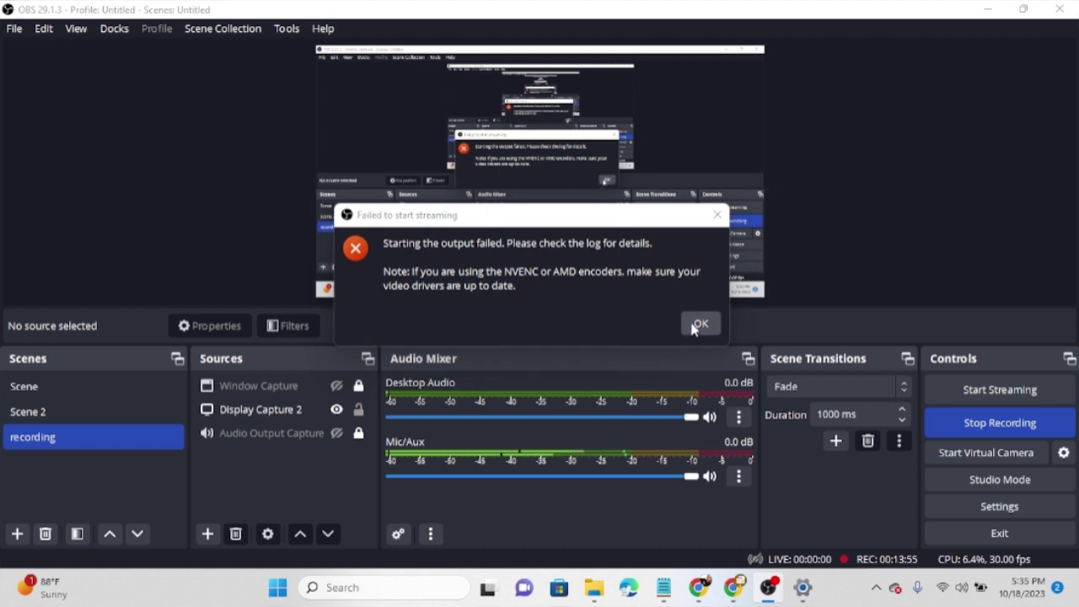